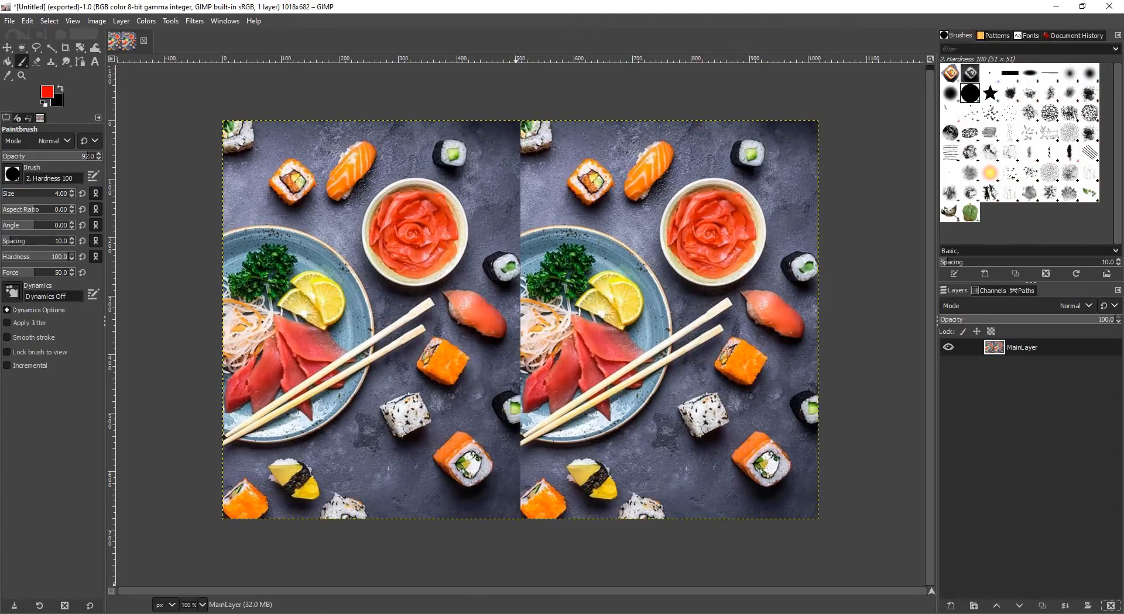
Switch to the Word document and examine the marking criteria in the My Spot the Difference table, especially levels 5 and 6.
{"action": "key", "text": "alt+Tab"}
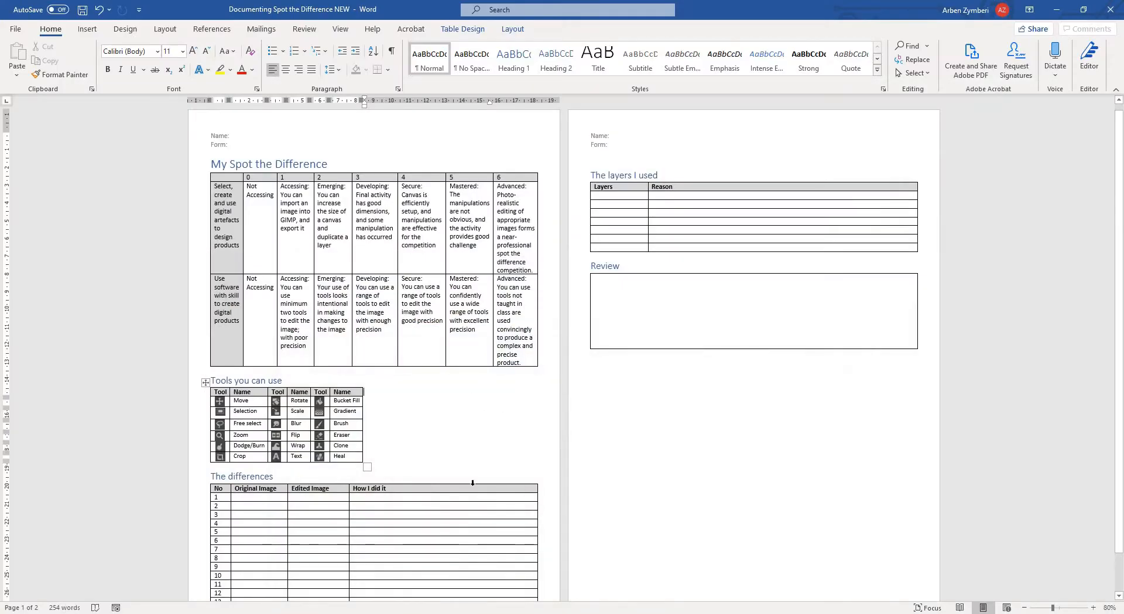
{"action": "scroll", "coordinate": [410, 391], "scroll_direction": "down", "scroll_amount": 1}
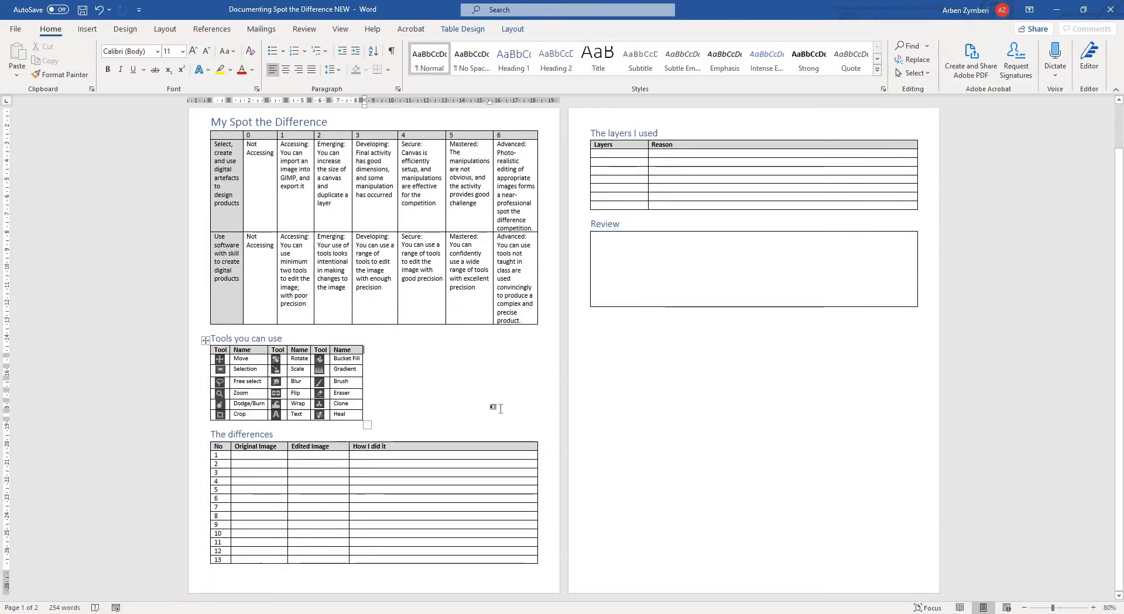
{"action": "scroll", "coordinate": [497, 404], "scroll_direction": "up", "scroll_amount": 1}
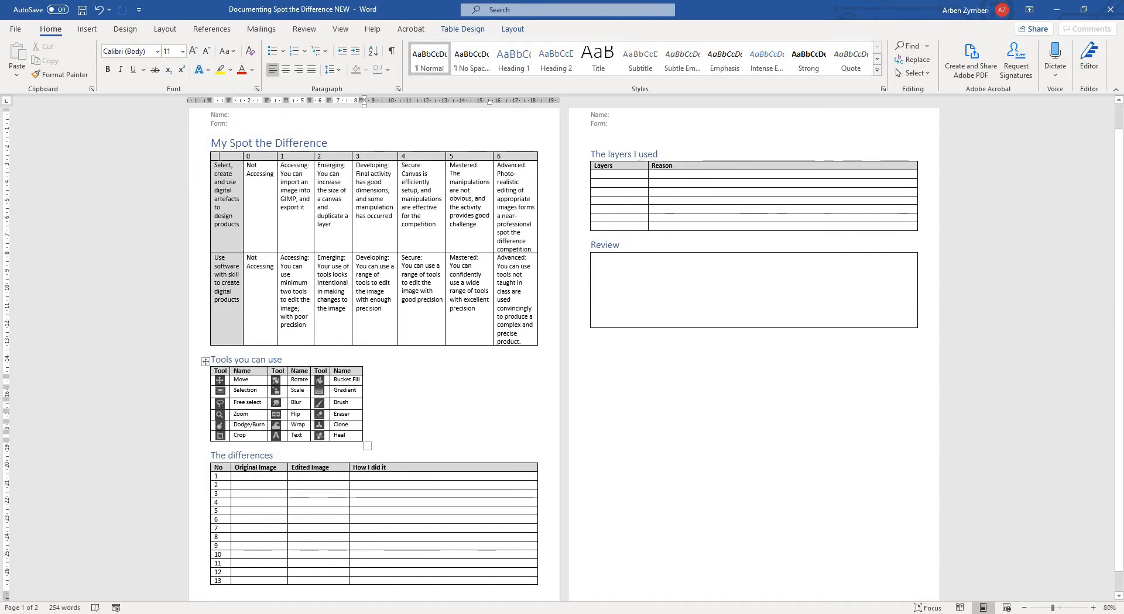
{"action": "left_click_drag", "start_coordinate": [225, 156], "coordinate": [534, 346]}
{"action": "left_click", "coordinate": [511, 381]}
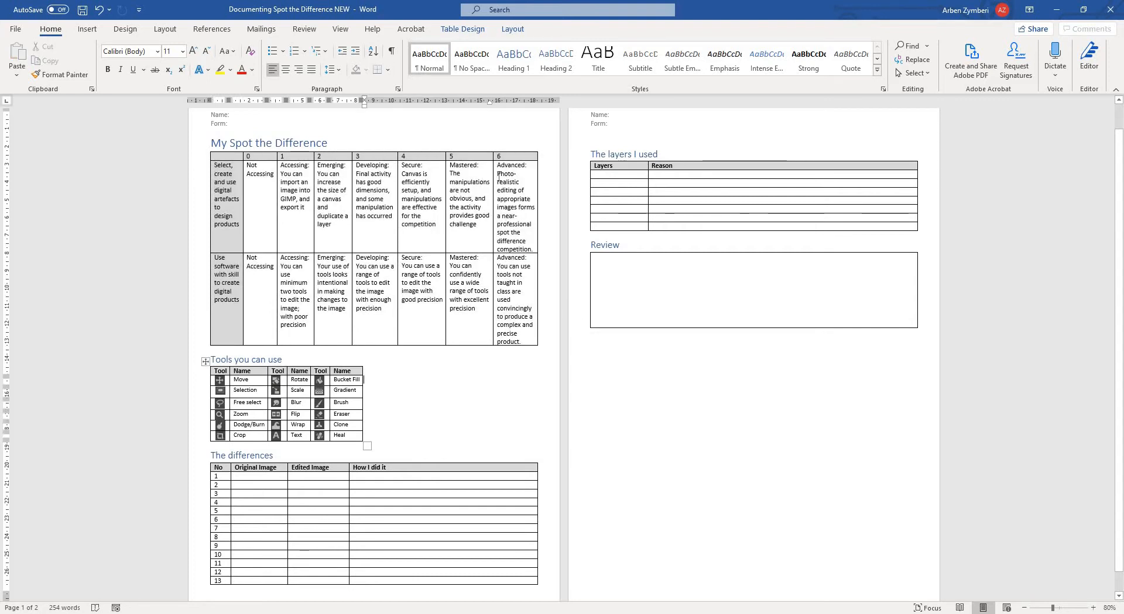
{"action": "left_click_drag", "start_coordinate": [498, 174], "coordinate": [533, 250]}
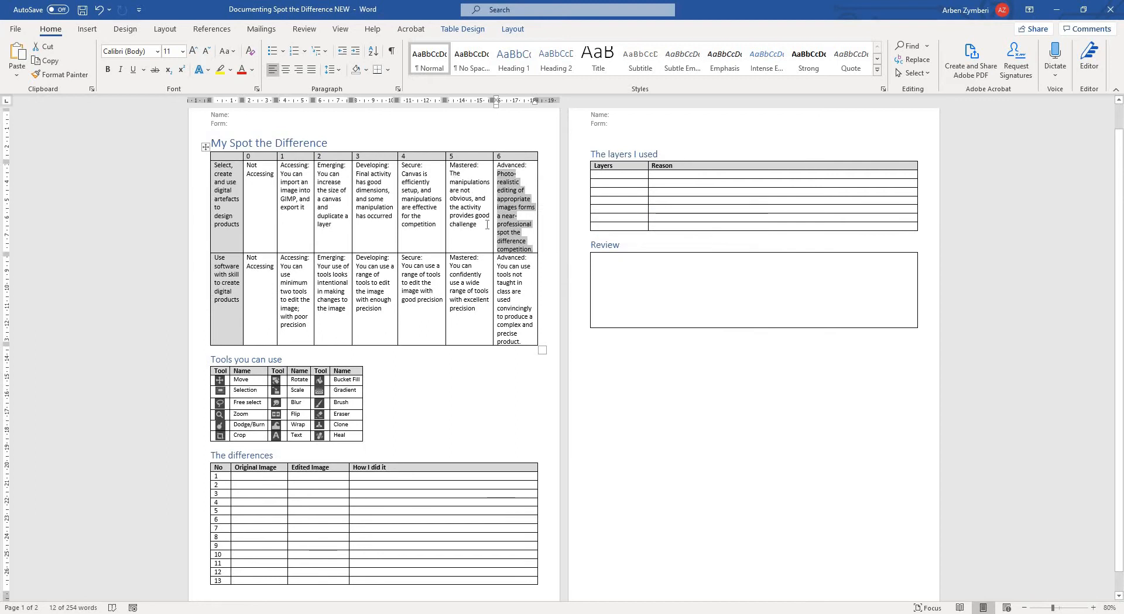
{"action": "left_click_drag", "start_coordinate": [450, 173], "coordinate": [477, 225]}
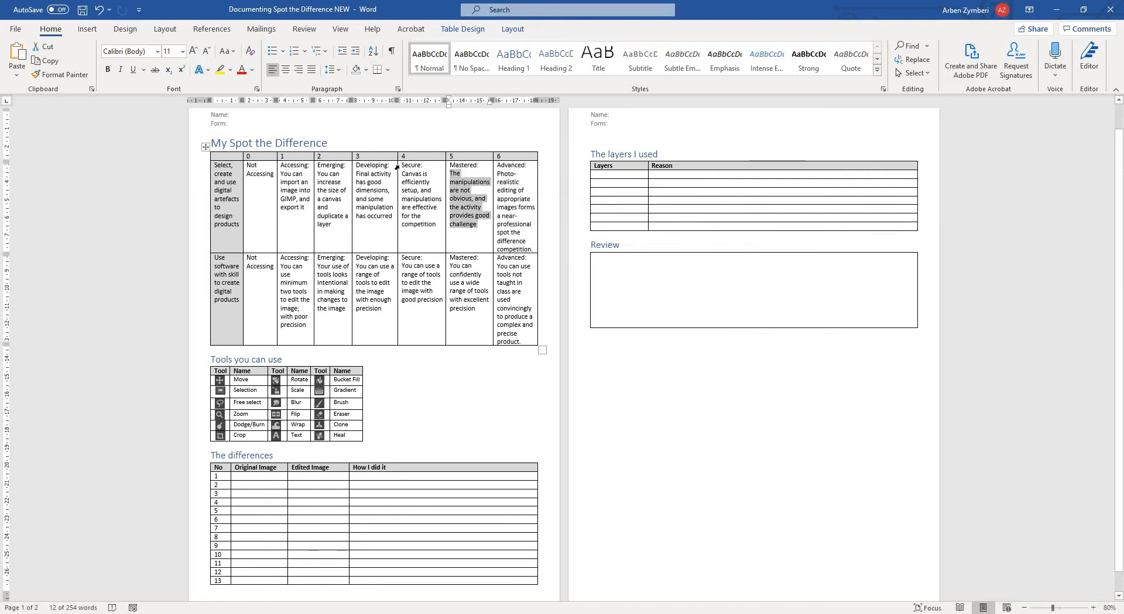
{"action": "left_click", "coordinate": [455, 387]}
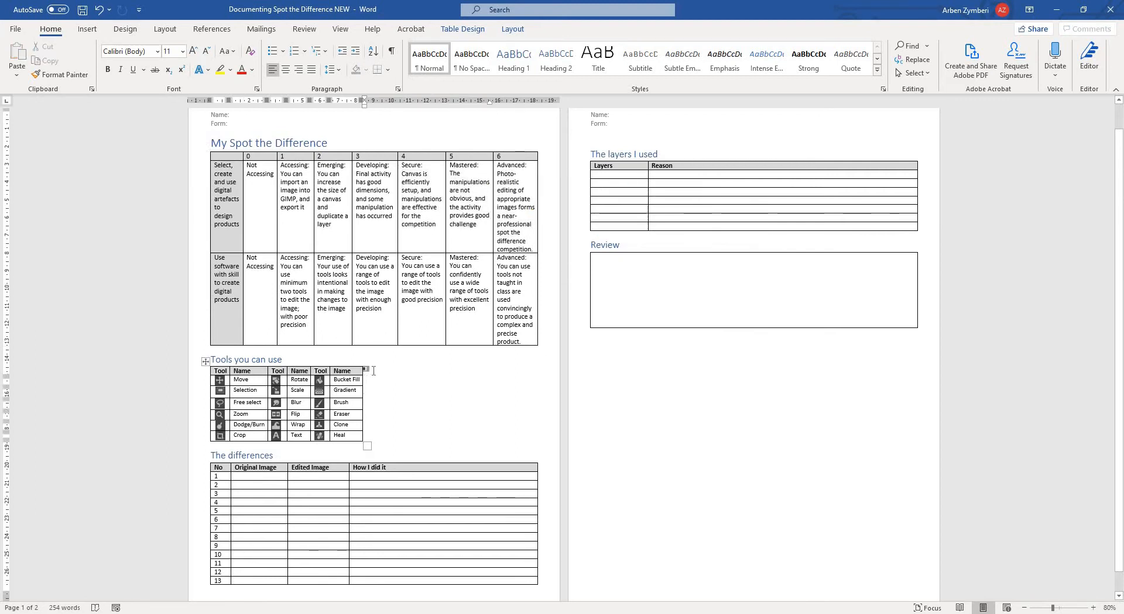
Examine the Tools you can use table and the documentation sections, and review the marking criteria for levels 1 to 6 again.
{"action": "left_click_drag", "start_coordinate": [384, 439], "coordinate": [239, 380]}
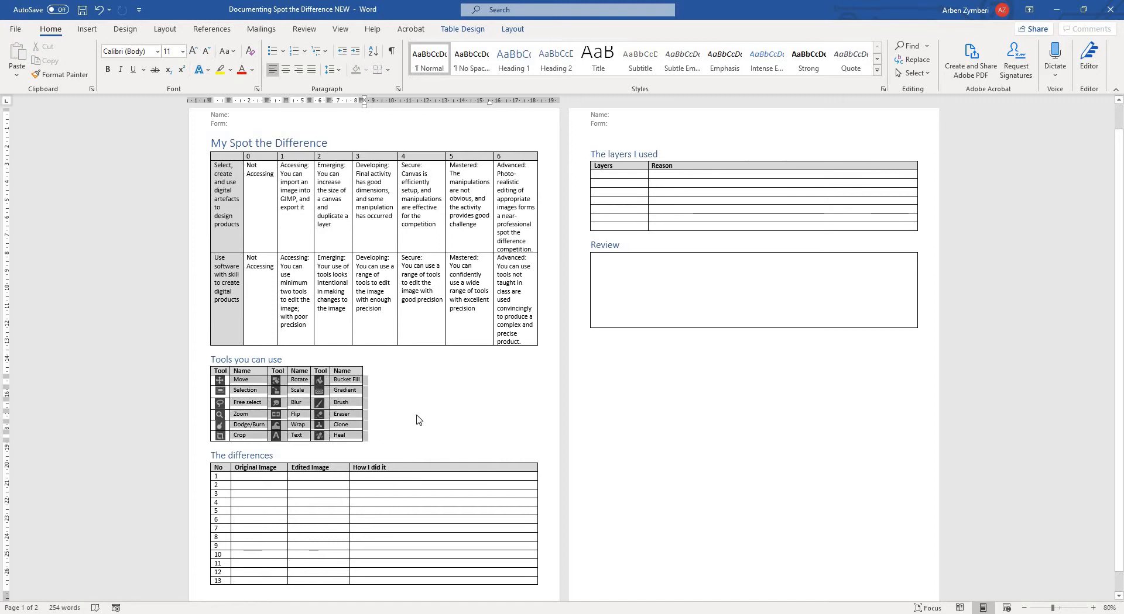
{"action": "left_click", "coordinate": [467, 423]}
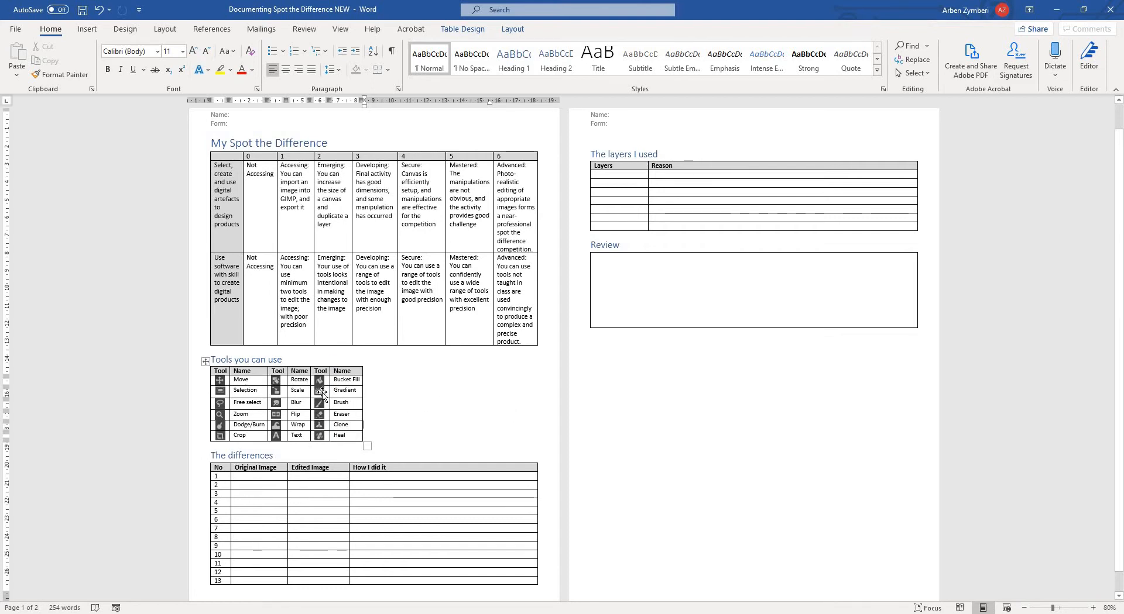
{"action": "left_click", "coordinate": [702, 393], "text": "shift"}
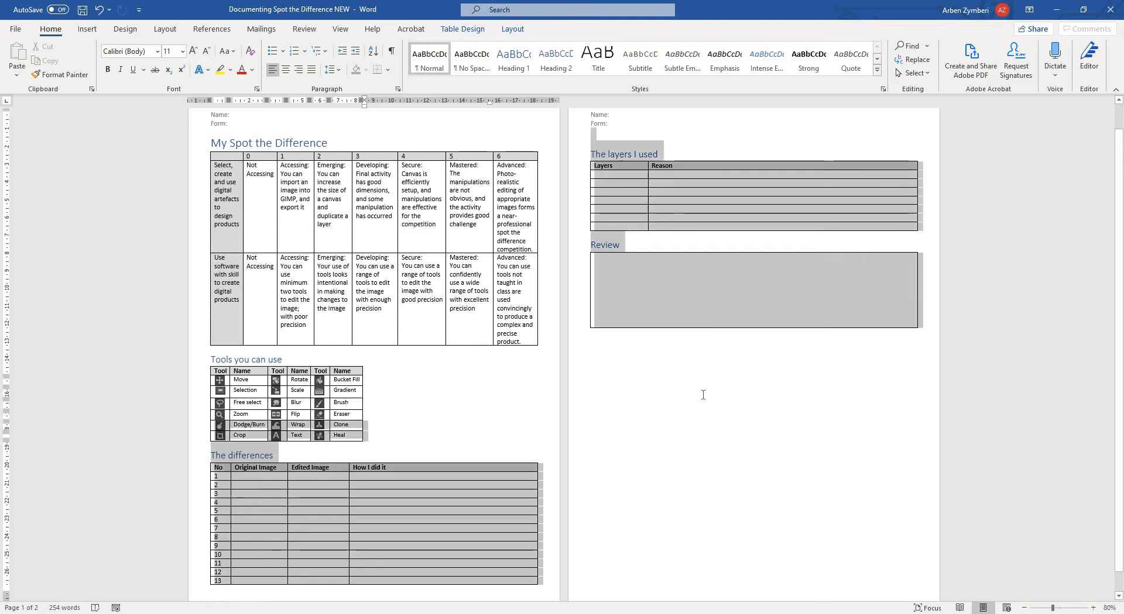
{"action": "left_click", "coordinate": [701, 389]}
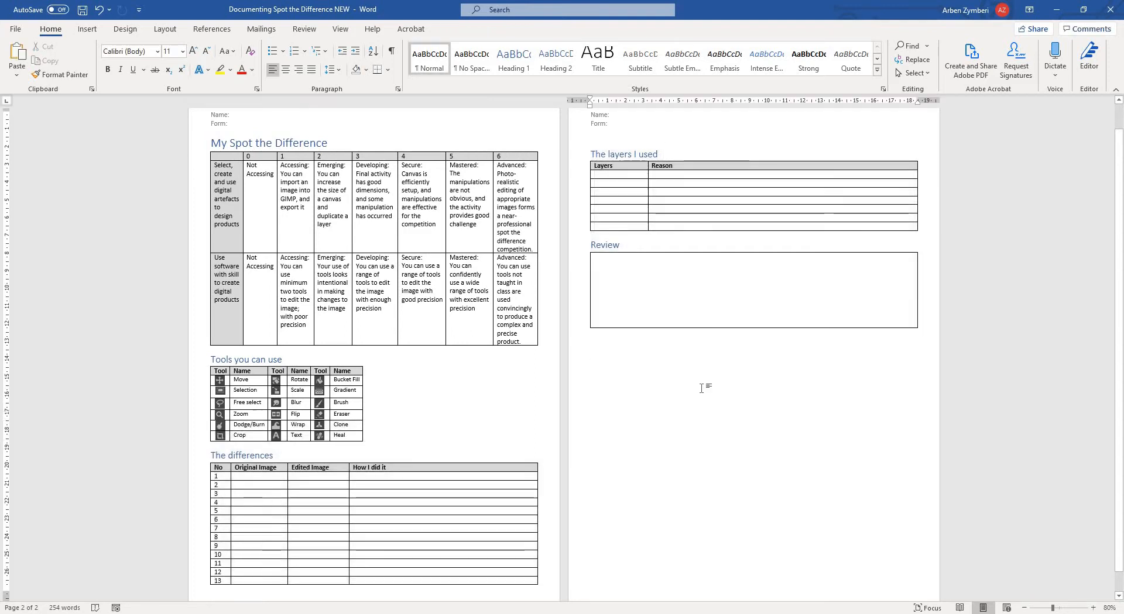
{"action": "left_click", "coordinate": [532, 386]}
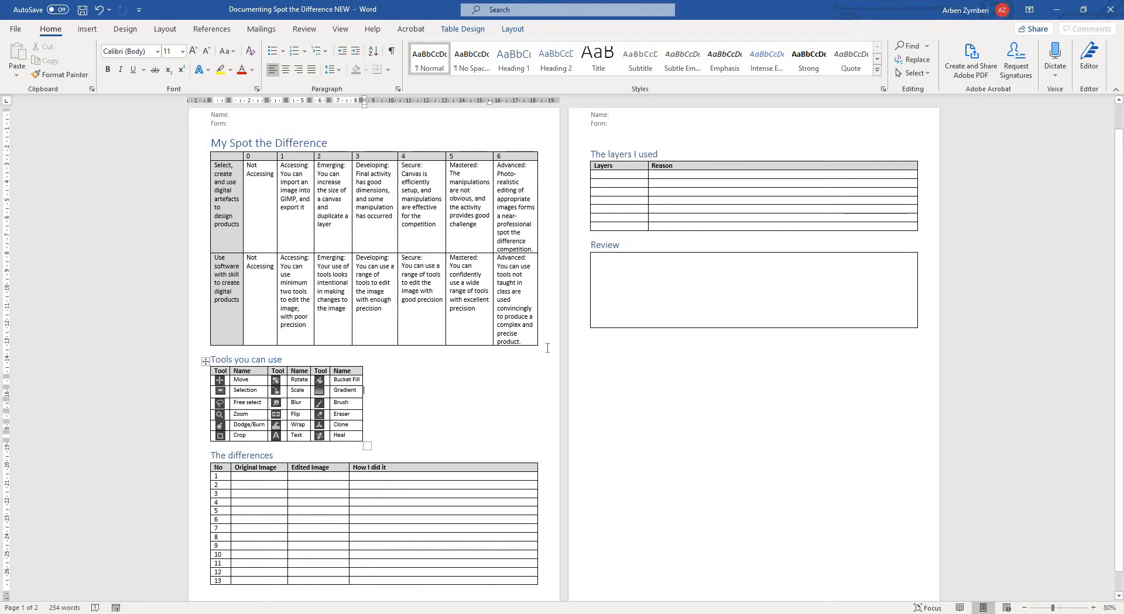
{"action": "left_click", "coordinate": [548, 349]}
{"action": "left_click_drag", "start_coordinate": [264, 186], "coordinate": [542, 335]}
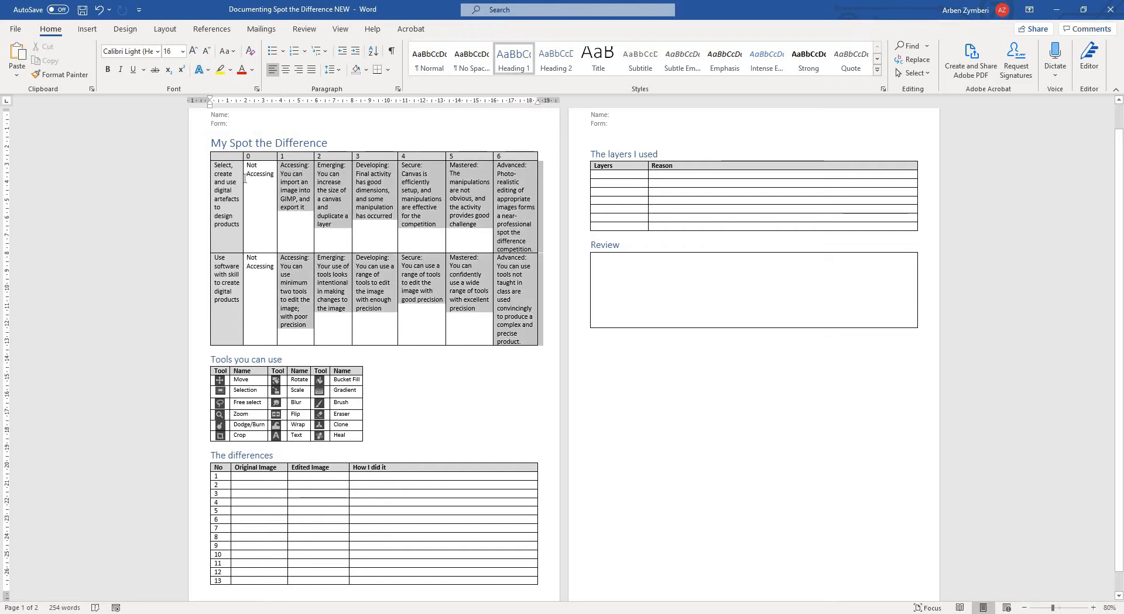
{"action": "left_click", "coordinate": [456, 380]}
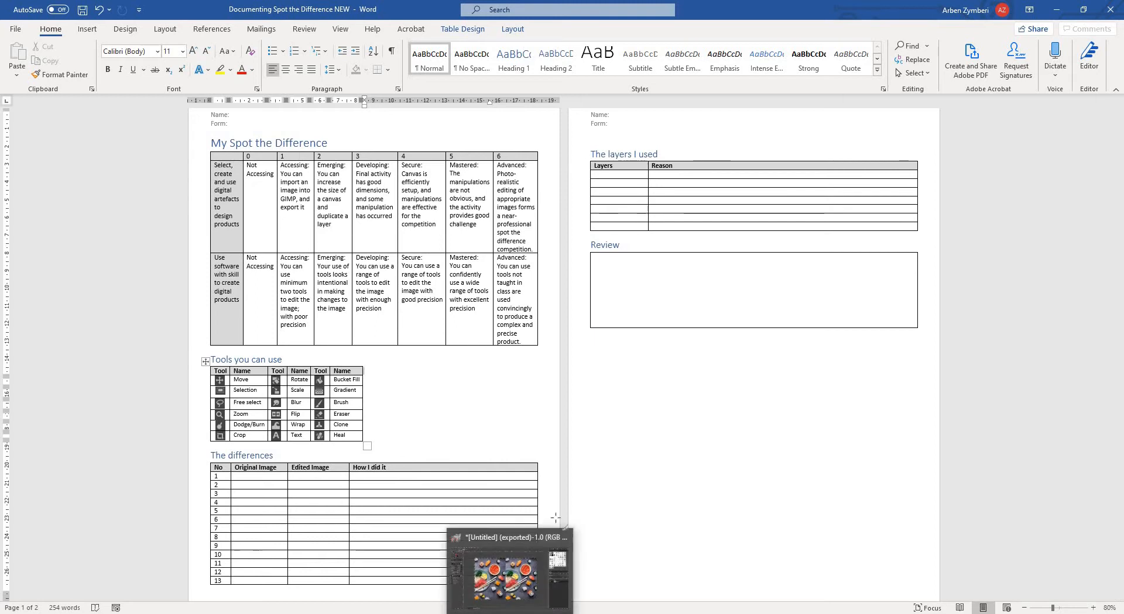
Switch back to GIMP and select a rectangle about 289 × 235 px over the right-hand picture's upper-right corner, enclosing the cucumber roll.
{"action": "left_click", "coordinate": [510, 571]}
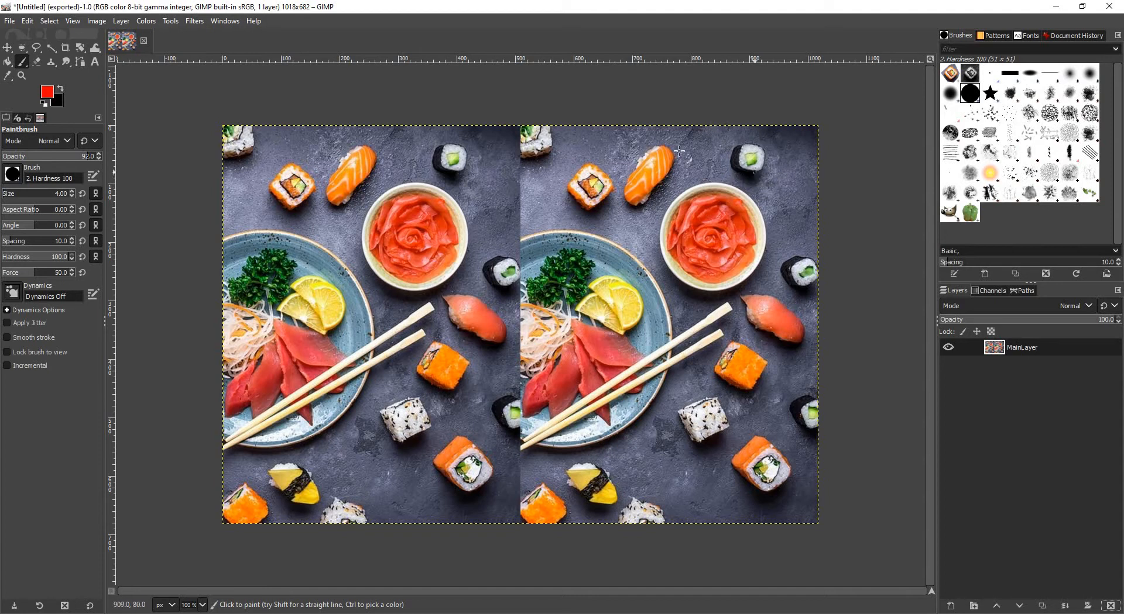
{"action": "left_click", "coordinate": [51, 61]}
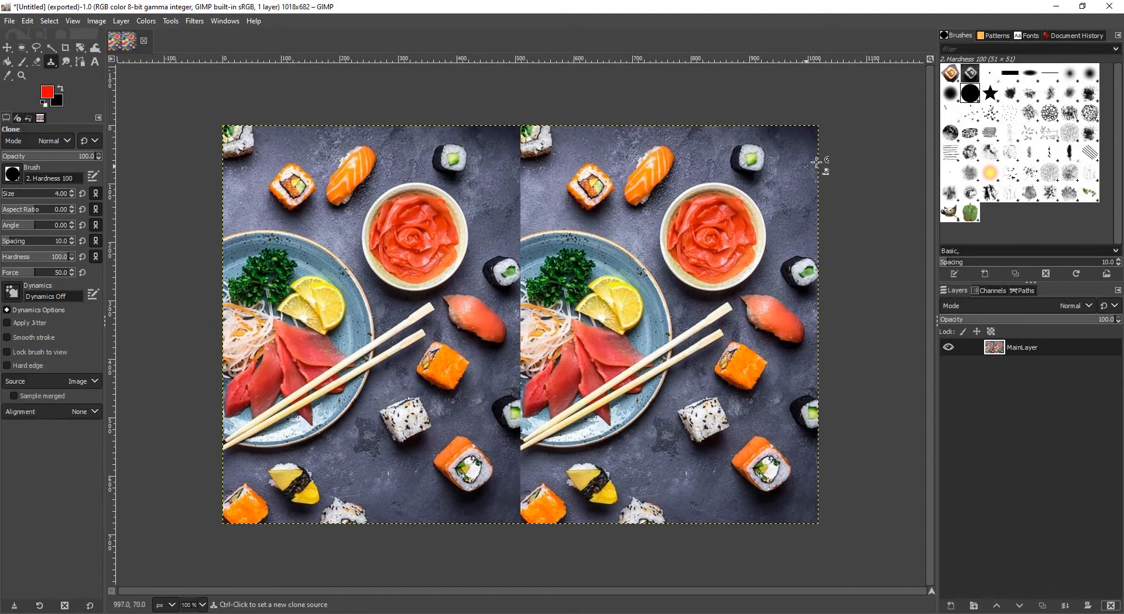
{"action": "scroll", "coordinate": [799, 155], "scroll_direction": "up", "scroll_amount": 1, "text": "ctrl"}
{"action": "scroll", "coordinate": [790, 229], "scroll_direction": "up", "scroll_amount": 1, "text": "ctrl"}
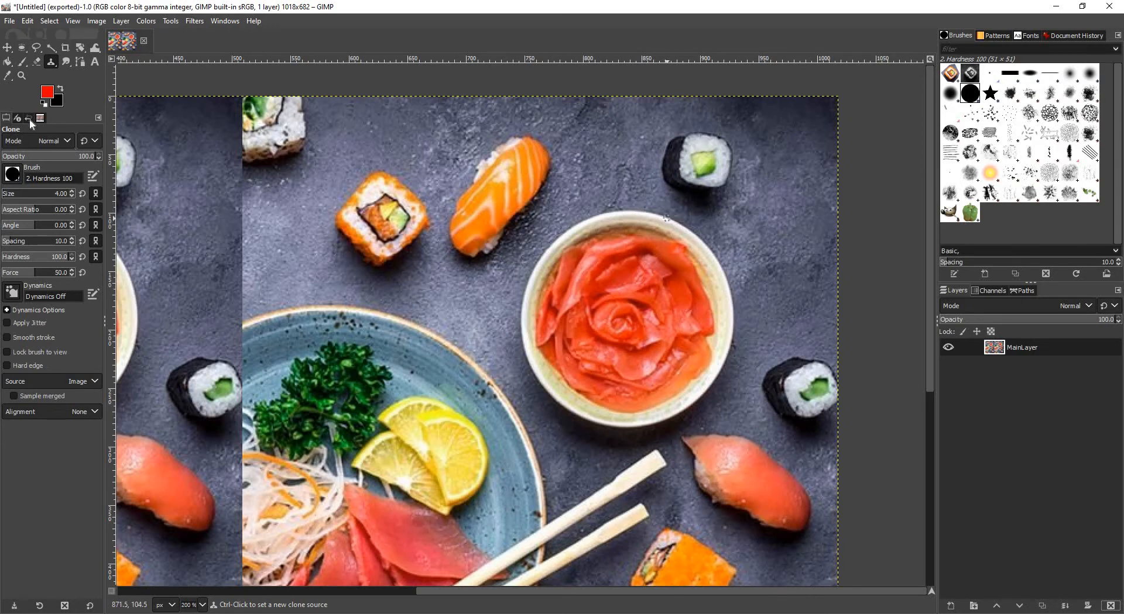
{"action": "left_click", "coordinate": [25, 46]}
{"action": "left_click", "coordinate": [54, 50]}
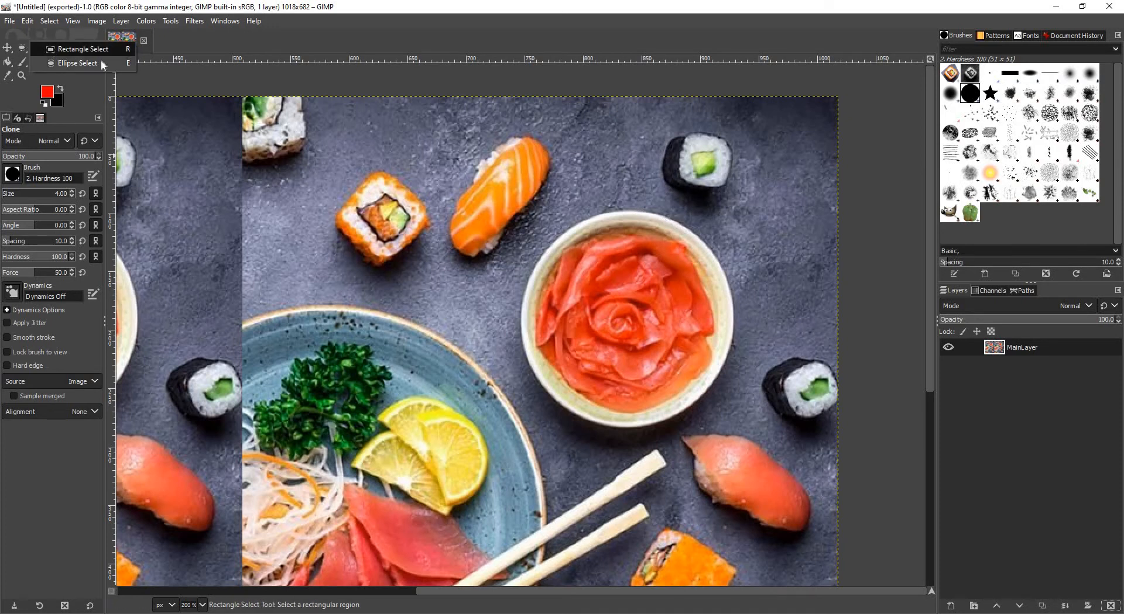
{"action": "left_click", "coordinate": [846, 87]}
{"action": "left_click_drag", "start_coordinate": [506, 311], "coordinate": [507, 359]}
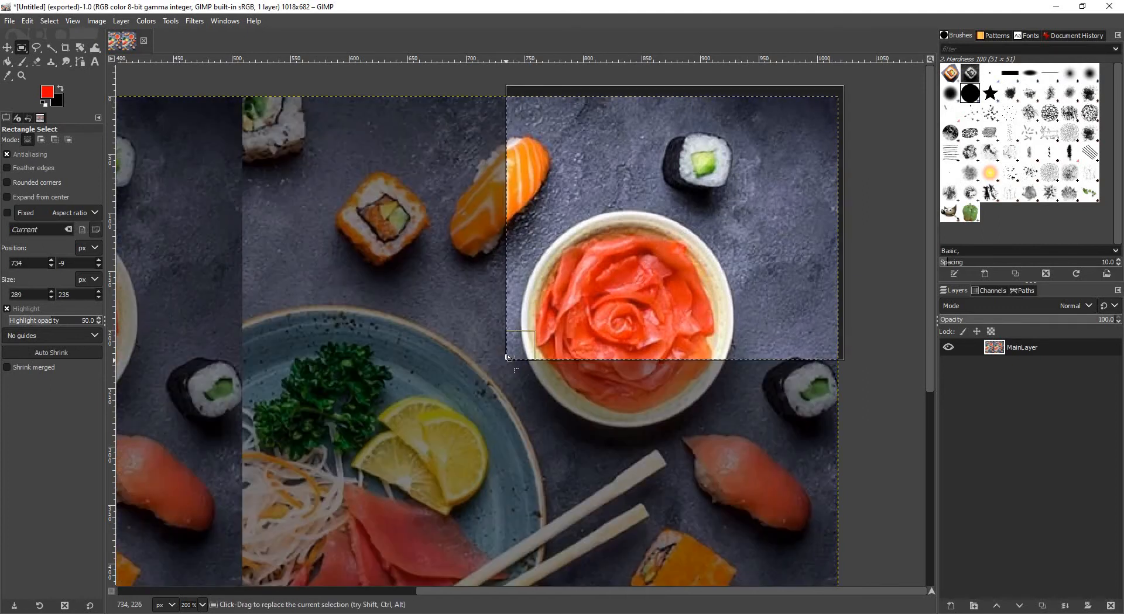
Copy the selected area and paste it as a new layer above MainLayer.
{"action": "key", "text": "ctrl+c"}
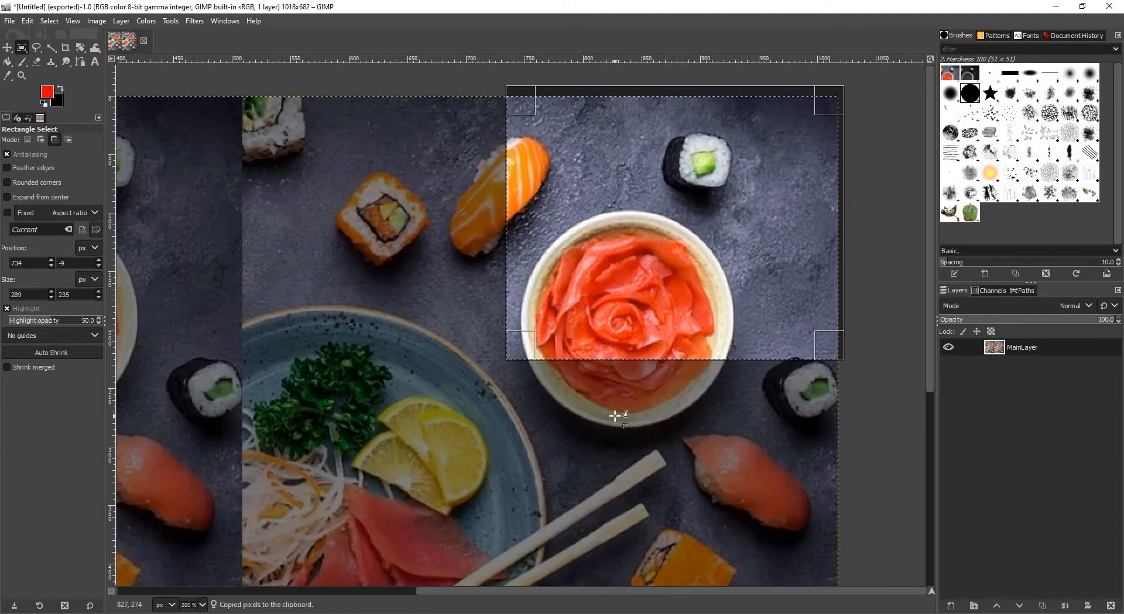
{"action": "key", "text": "ctrl+v"}
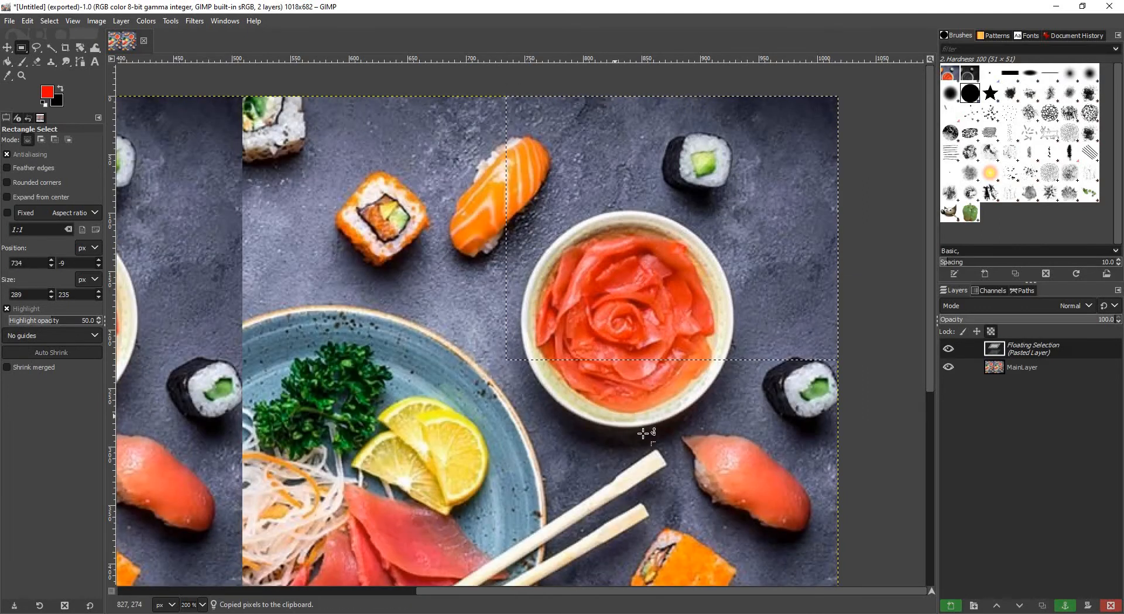
{"action": "left_click", "coordinate": [949, 607]}
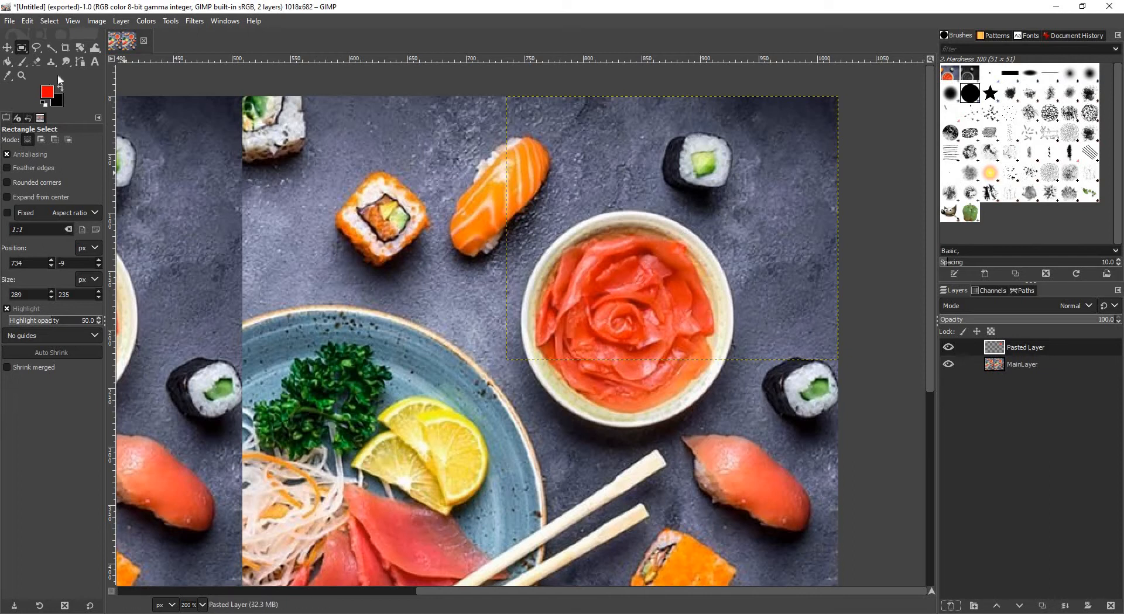
Clone the slate background over the cucumber roll above the ginger bowl on the pasted layer, using a brush size of 19.
{"action": "left_click", "coordinate": [51, 61]}
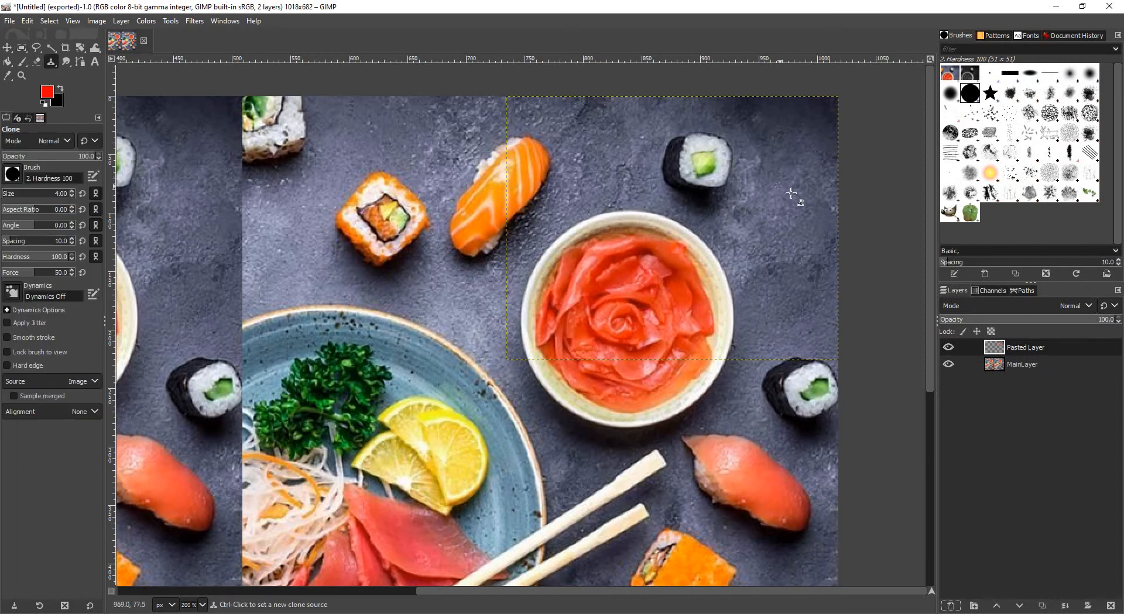
{"action": "scroll", "coordinate": [790, 193], "scroll_direction": "up", "scroll_amount": 2, "text": "ctrl"}
{"action": "scroll", "coordinate": [744, 246], "scroll_direction": "up", "scroll_amount": 1}
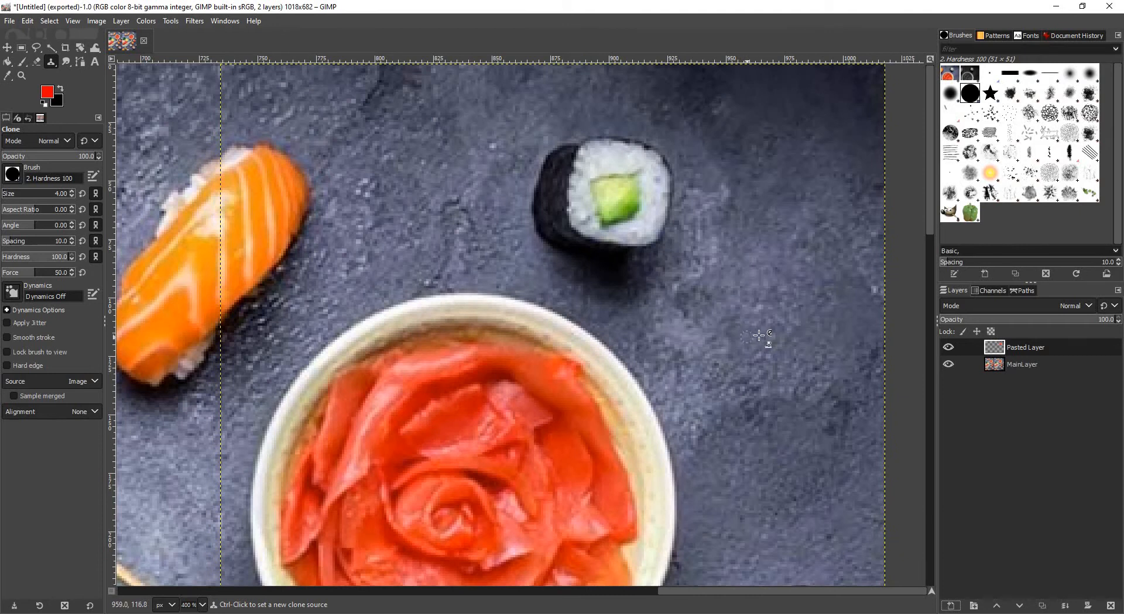
{"action": "key", "text": "bracketright"}
{"action": "key", "text": "bracketright"}
{"action": "key", "text": "bracketright"}
{"action": "key", "text": "bracketright"}
{"action": "key", "text": "bracketright"}
{"action": "key", "text": "bracketright"}
{"action": "key", "text": "bracketright"}
{"action": "key", "text": "bracketright"}
{"action": "key", "text": "bracketright"}
{"action": "key", "text": "bracketright"}
{"action": "key", "text": "bracketright"}
{"action": "key", "text": "bracketright"}
{"action": "key", "text": "bracketright"}
{"action": "key", "text": "bracketright"}
{"action": "key", "text": "bracketright"}
{"action": "left_click", "coordinate": [766, 284], "text": "ctrl"}
{"action": "mouse_move", "coordinate": [567, 164]}
{"action": "left_mouse_down"}
{"action": "mouse_move", "coordinate": [564, 218]}
{"action": "mouse_move", "coordinate": [552, 211]}
{"action": "mouse_move", "coordinate": [587, 244]}
{"action": "mouse_move", "coordinate": [545, 224]}
{"action": "mouse_move", "coordinate": [588, 276]}
{"action": "mouse_move", "coordinate": [637, 269]}
{"action": "mouse_move", "coordinate": [604, 217]}
{"action": "mouse_move", "coordinate": [580, 219]}
{"action": "mouse_move", "coordinate": [577, 168]}
{"action": "mouse_move", "coordinate": [591, 138]}
{"action": "mouse_move", "coordinate": [632, 154]}
{"action": "mouse_move", "coordinate": [658, 189]}
{"action": "mouse_move", "coordinate": [646, 229]}
{"action": "mouse_move", "coordinate": [604, 177]}
{"action": "mouse_move", "coordinate": [633, 201]}
{"action": "mouse_move", "coordinate": [598, 149]}
{"action": "mouse_move", "coordinate": [563, 170]}
{"action": "mouse_move", "coordinate": [631, 285]}
{"action": "mouse_move", "coordinate": [600, 285]}
{"action": "mouse_move", "coordinate": [615, 293]}
{"action": "mouse_move", "coordinate": [673, 257]}
{"action": "left_mouse_up"}
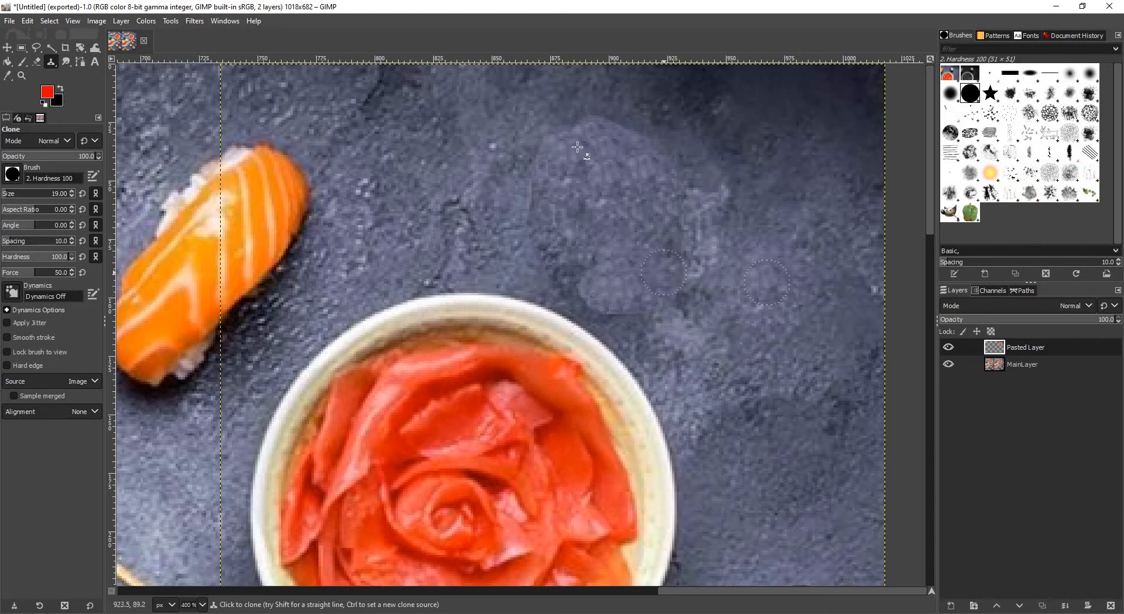
{"action": "mouse_move", "coordinate": [554, 156]}
{"action": "left_mouse_down"}
{"action": "mouse_move", "coordinate": [571, 146]}
{"action": "mouse_move", "coordinate": [556, 175]}
{"action": "left_mouse_up"}
Heal the cloned patch and its edges above the ginger bowl, sampling the slate background beside it.
{"action": "left_click_drag", "start_coordinate": [52, 66], "coordinate": [82, 91]}
{"action": "left_click", "coordinate": [787, 303], "text": "ctrl"}
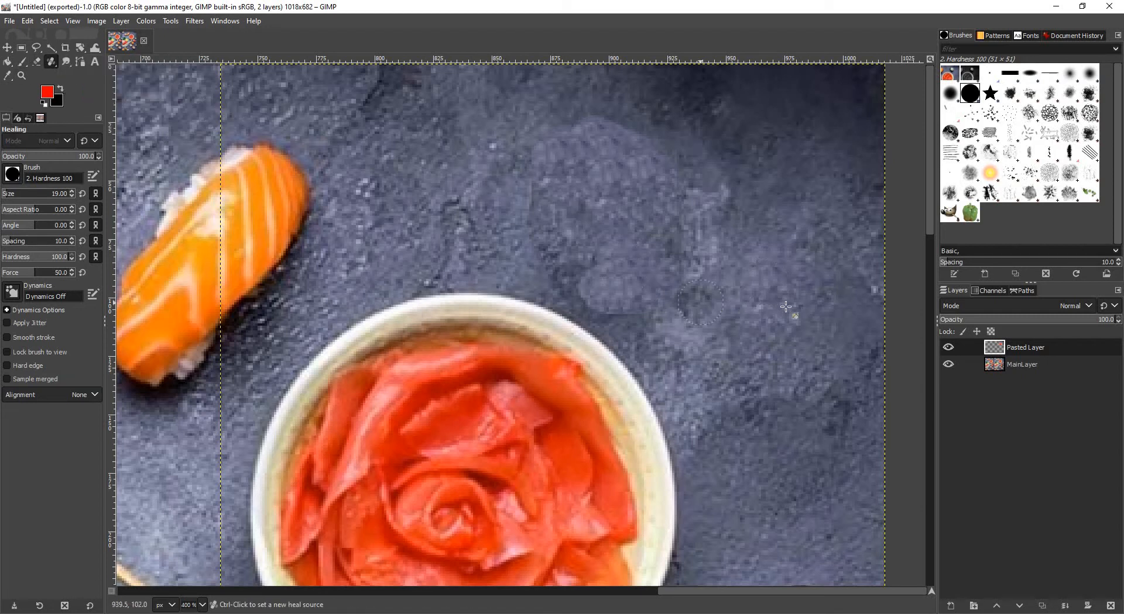
{"action": "mouse_move", "coordinate": [613, 132]}
{"action": "left_mouse_down"}
{"action": "mouse_move", "coordinate": [678, 186]}
{"action": "mouse_move", "coordinate": [676, 279]}
{"action": "mouse_move", "coordinate": [618, 299]}
{"action": "left_mouse_up"}
{"action": "mouse_move", "coordinate": [529, 193]}
{"action": "left_mouse_down"}
{"action": "mouse_move", "coordinate": [568, 274]}
{"action": "mouse_move", "coordinate": [611, 303]}
{"action": "left_mouse_up"}
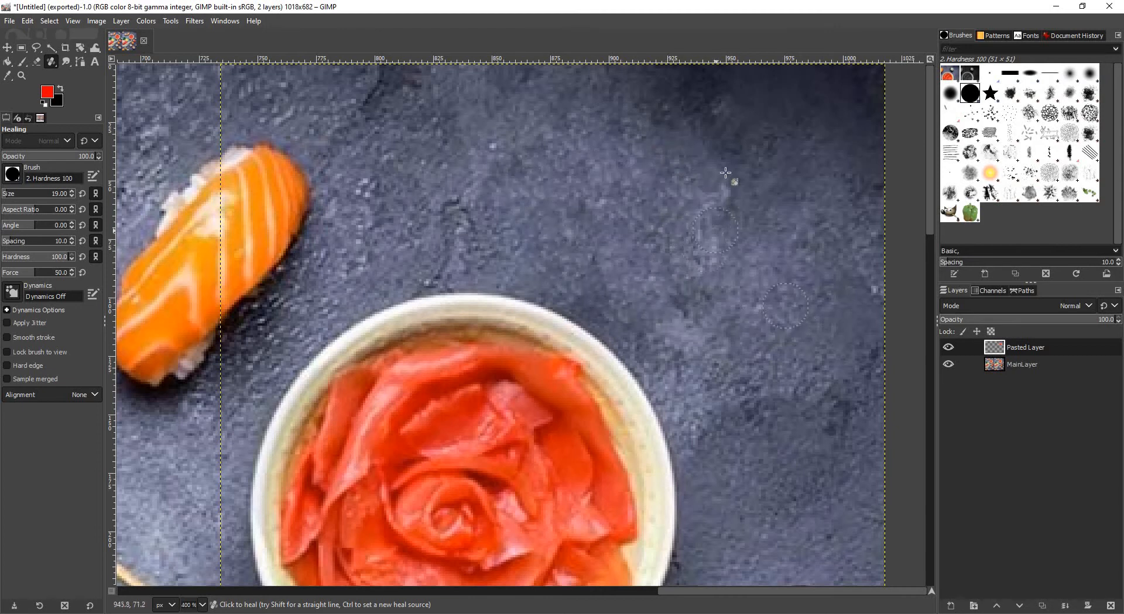
{"action": "mouse_move", "coordinate": [718, 237]}
{"action": "left_mouse_down"}
{"action": "mouse_move", "coordinate": [725, 170]}
{"action": "mouse_move", "coordinate": [707, 145]}
{"action": "left_mouse_up"}
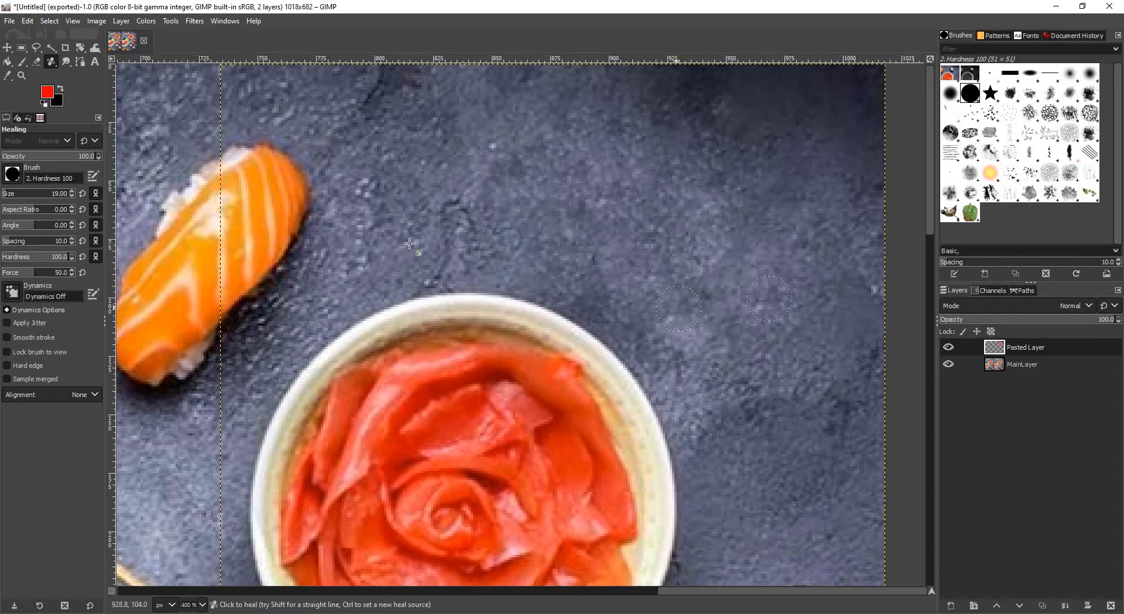
Compare the two pictures, switching between MainLayer and the pasted layer and toggling the pasted layer's visibility to check the removed roll.
{"action": "scroll", "coordinate": [483, 378], "scroll_direction": "down", "scroll_amount": 4, "text": "ctrl"}
{"action": "scroll", "coordinate": [483, 377], "scroll_direction": "down", "scroll_amount": 1, "text": "ctrl"}
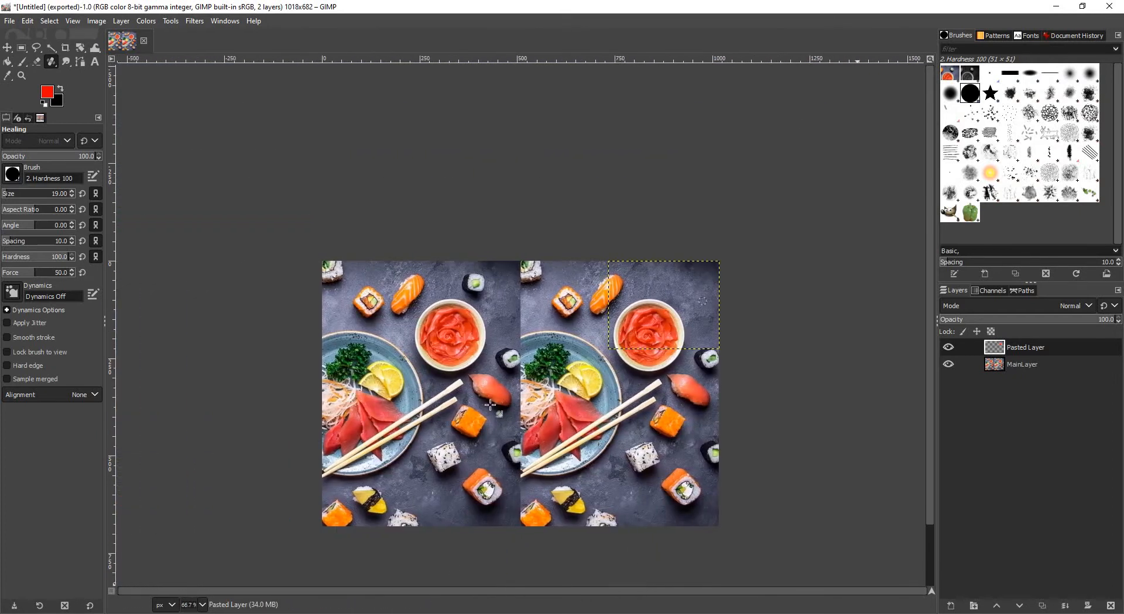
{"action": "scroll", "coordinate": [515, 383], "scroll_direction": "up", "scroll_amount": 1, "text": "ctrl"}
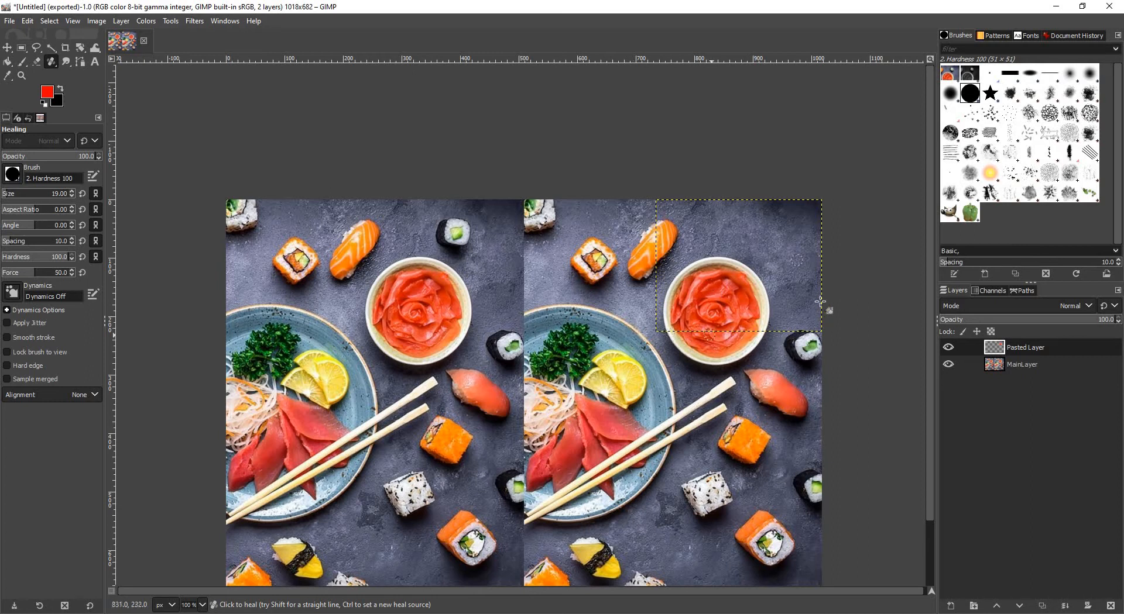
{"action": "left_click", "coordinate": [1023, 365]}
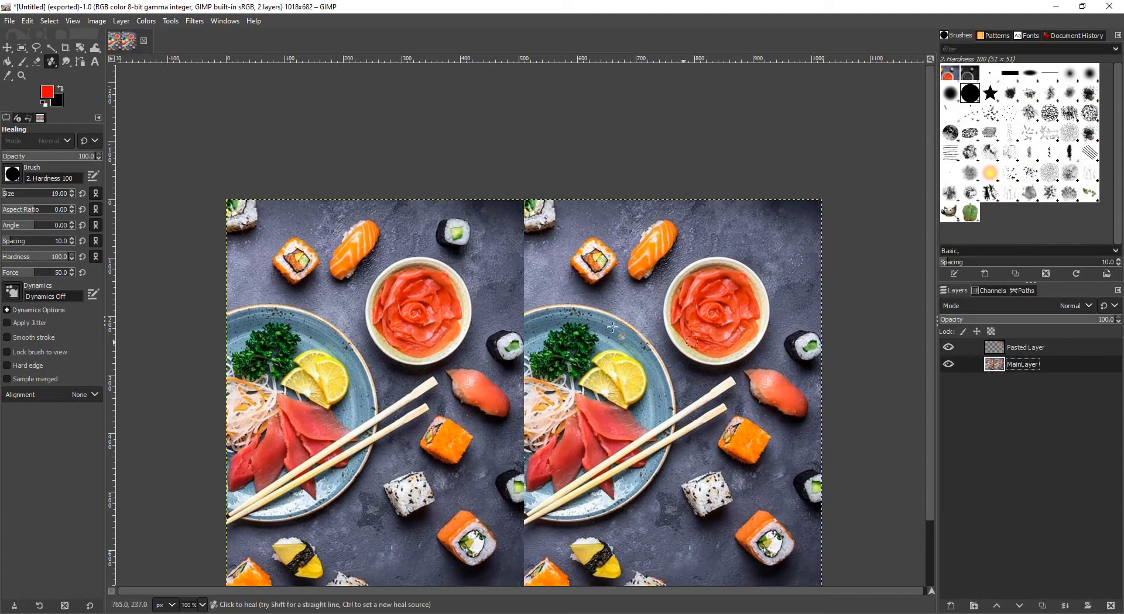
{"action": "scroll", "coordinate": [612, 327], "scroll_direction": "down", "scroll_amount": 2}
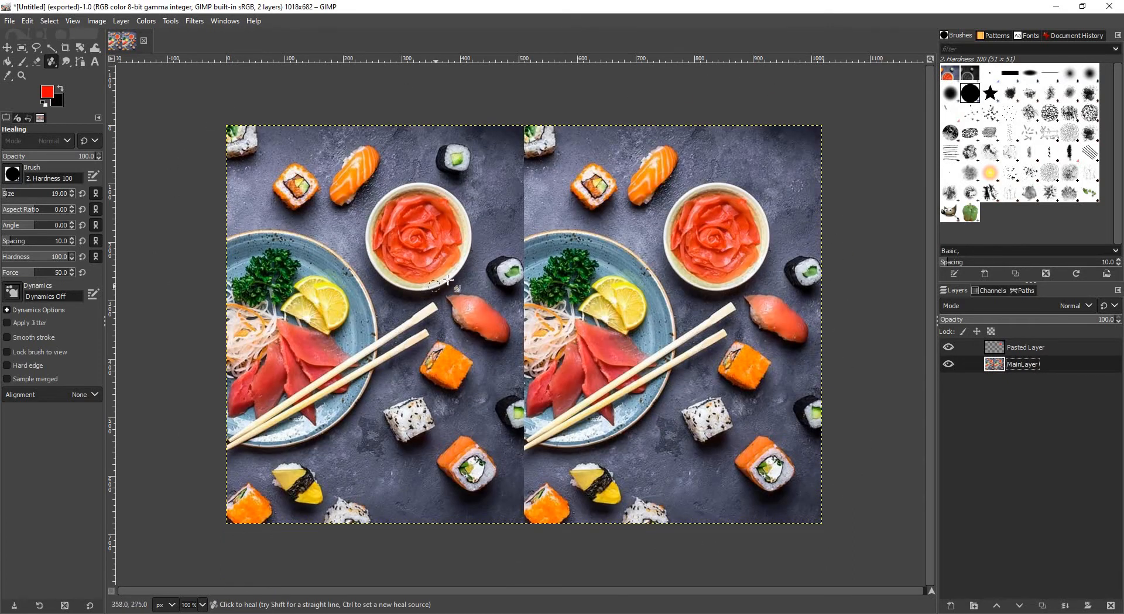
{"action": "left_click", "coordinate": [1016, 351]}
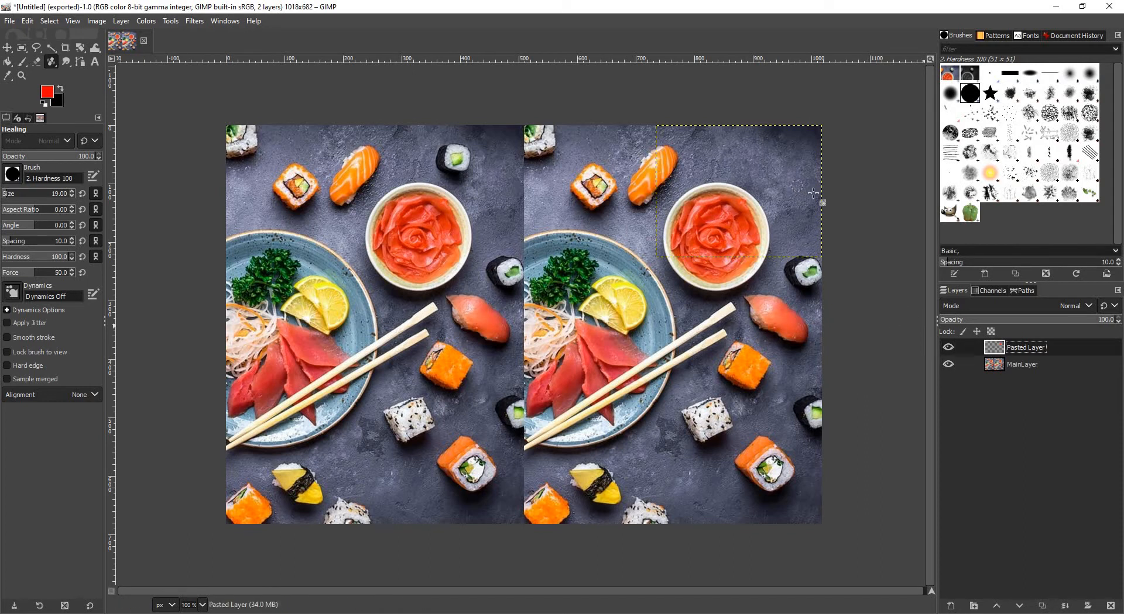
{"action": "left_click", "coordinate": [948, 347]}
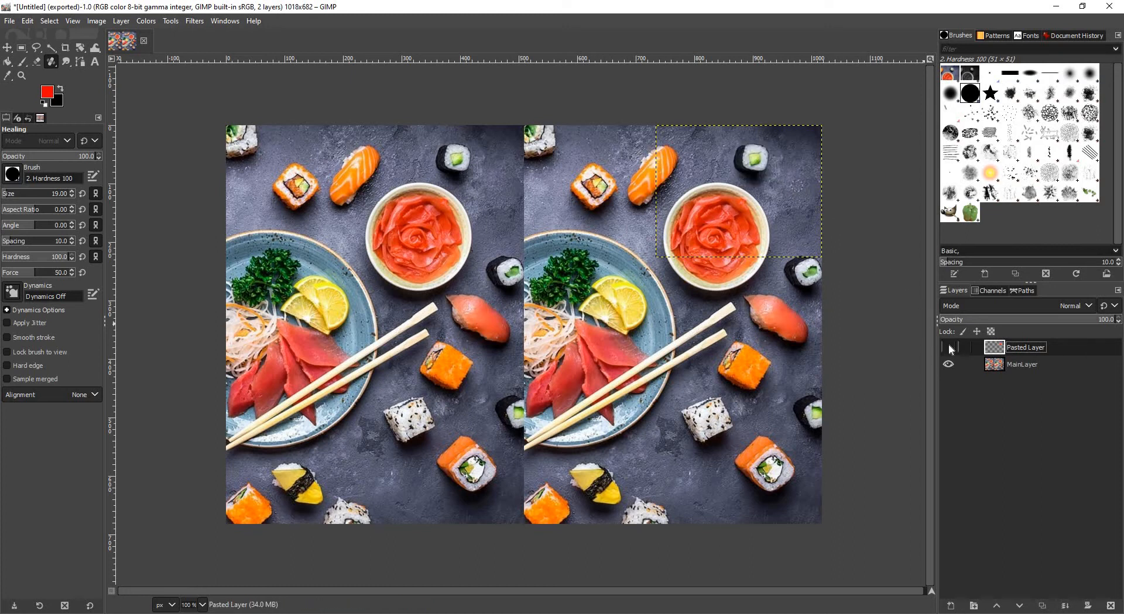
{"action": "left_click", "coordinate": [948, 348]}
{"action": "left_click", "coordinate": [948, 348]}
{"action": "left_click", "coordinate": [949, 348]}
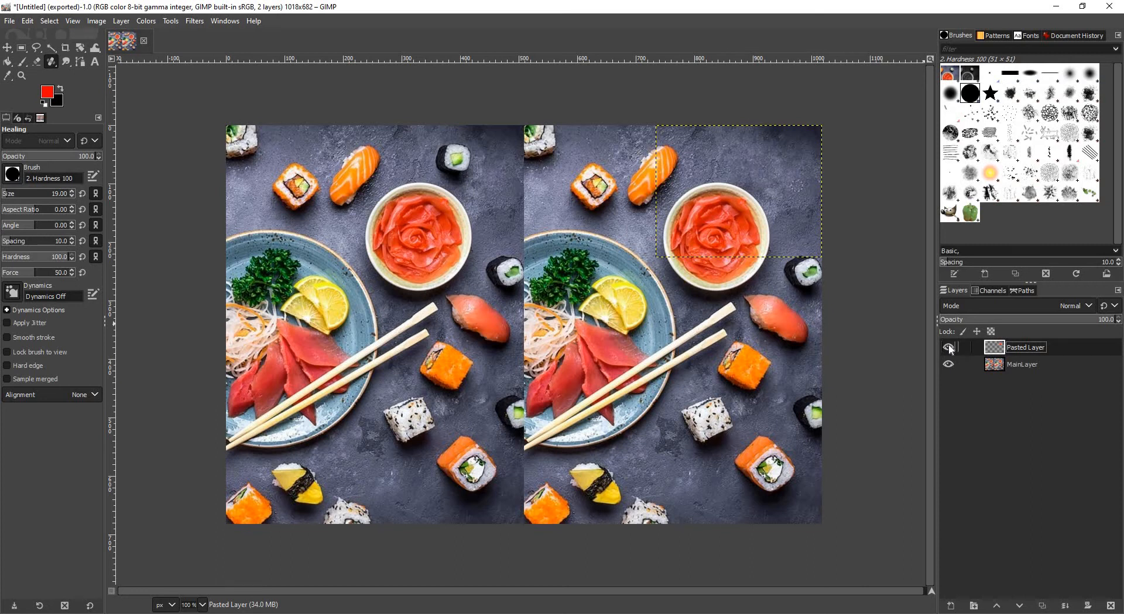
{"action": "left_click", "coordinate": [1018, 365]}
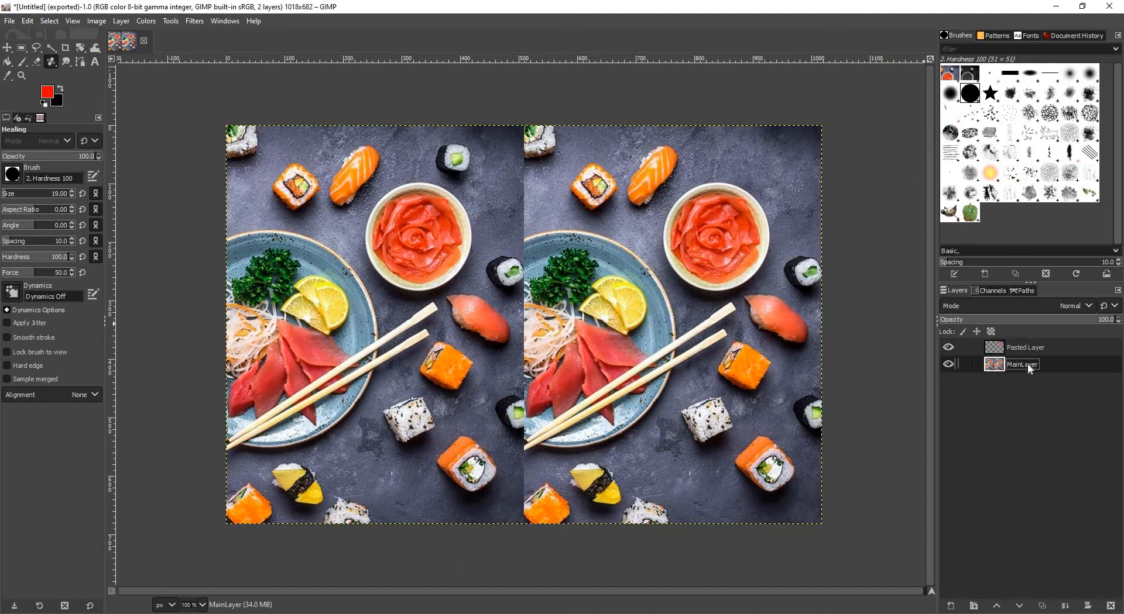
{"action": "left_click", "coordinate": [1015, 351]}
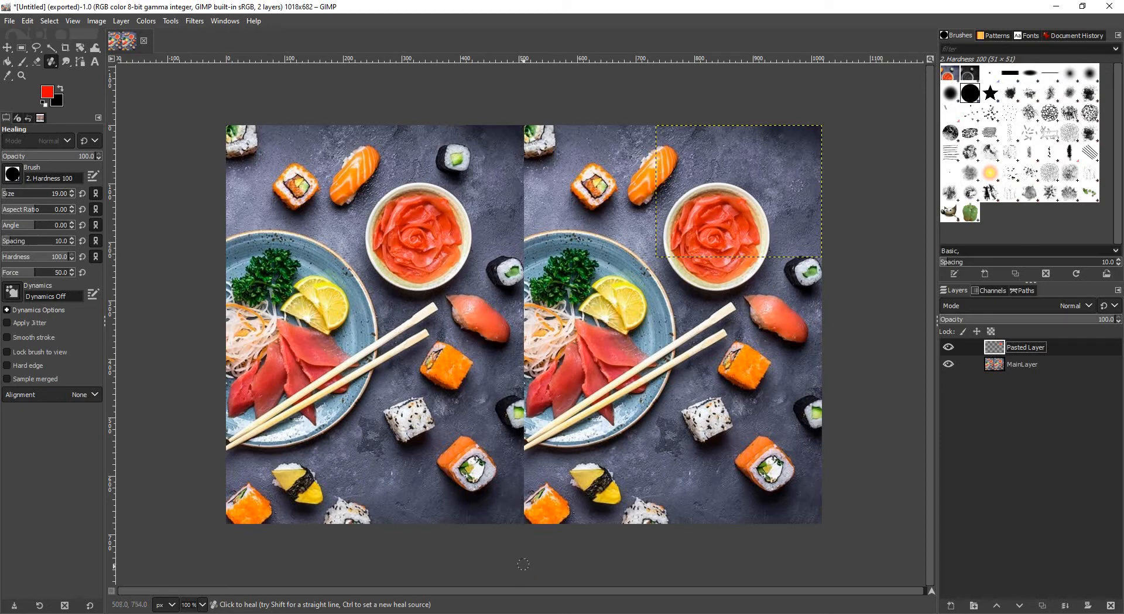
Switch to the Word worksheet, insert a screen clipping of the original cucumber roll as difference 1's original image, and shrink it to about half size.
{"action": "left_click", "coordinate": [522, 613]}
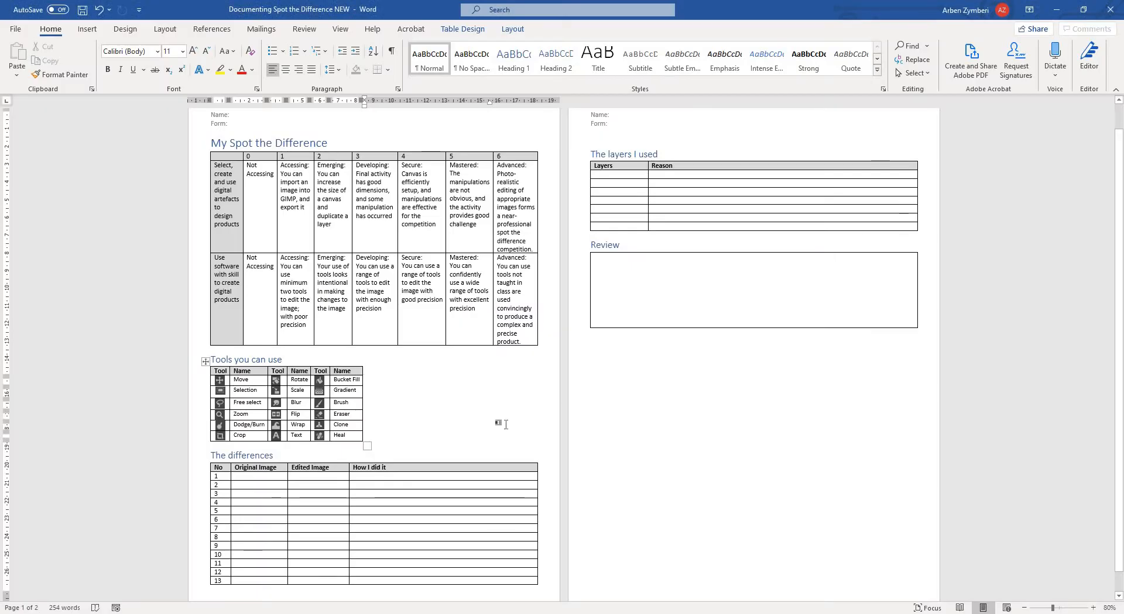
{"action": "scroll", "coordinate": [284, 485], "scroll_direction": "down", "scroll_amount": 1}
{"action": "scroll", "coordinate": [284, 485], "scroll_direction": "up", "scroll_amount": 3}
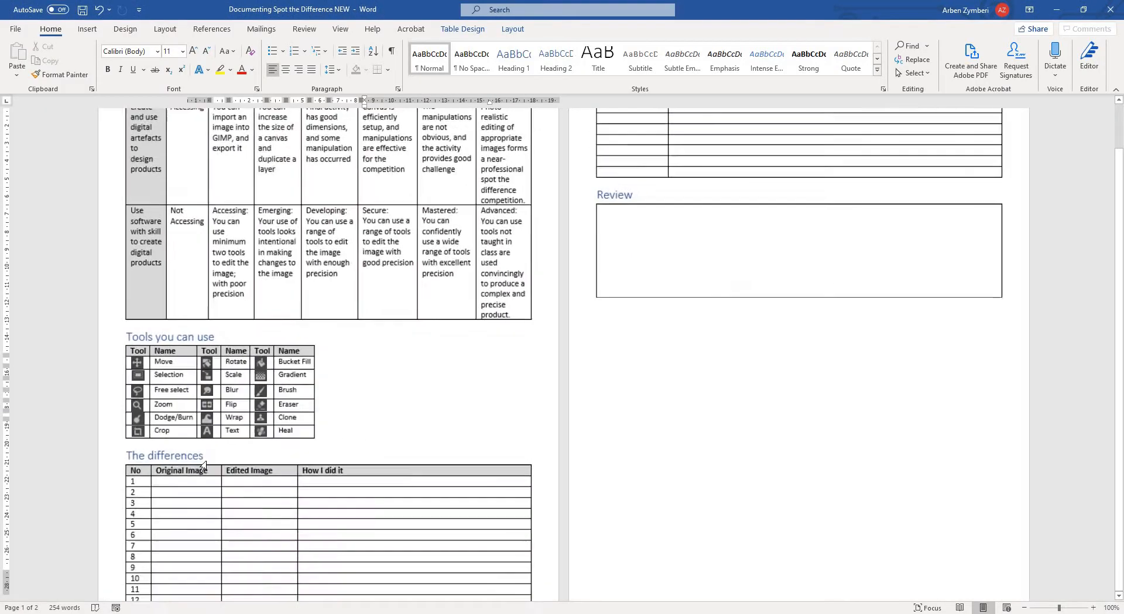
{"action": "left_click", "coordinate": [126, 409]}
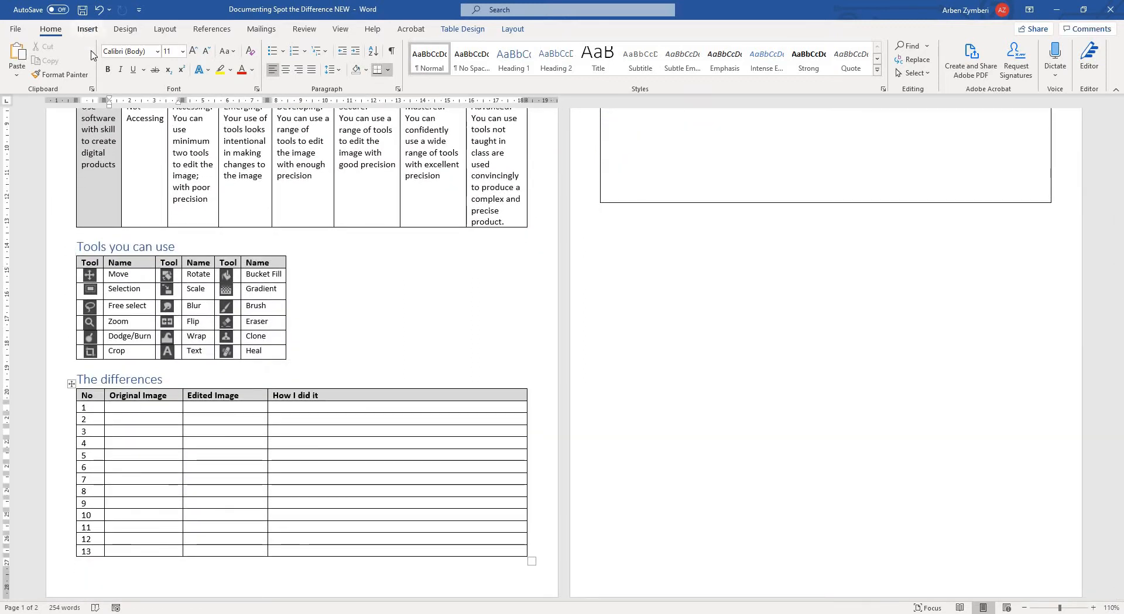
{"action": "left_click", "coordinate": [92, 31]}
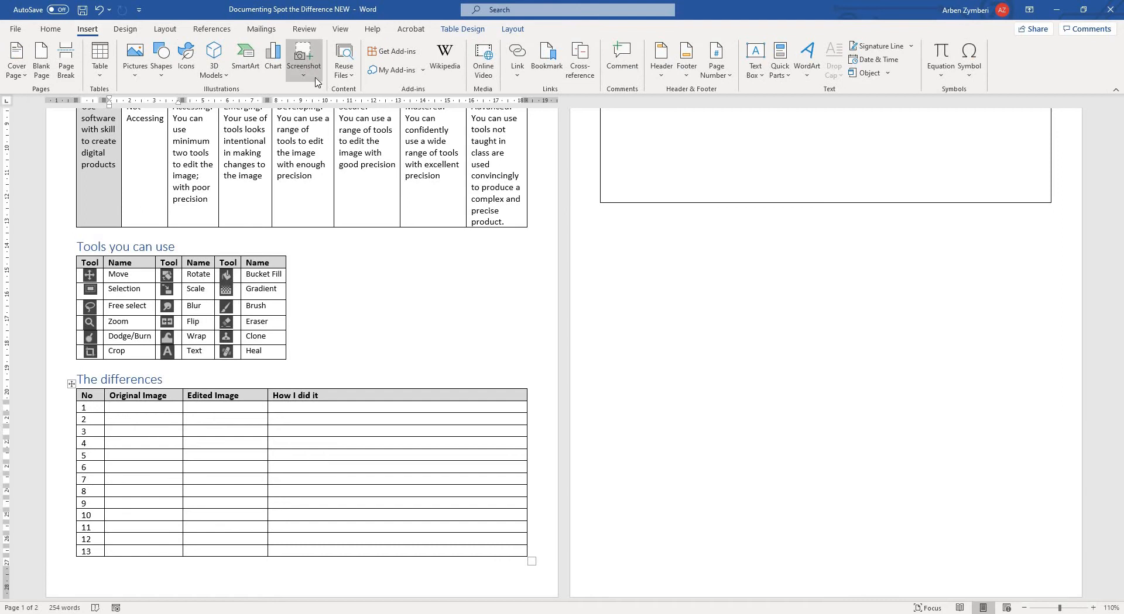
{"action": "left_click", "coordinate": [315, 76]}
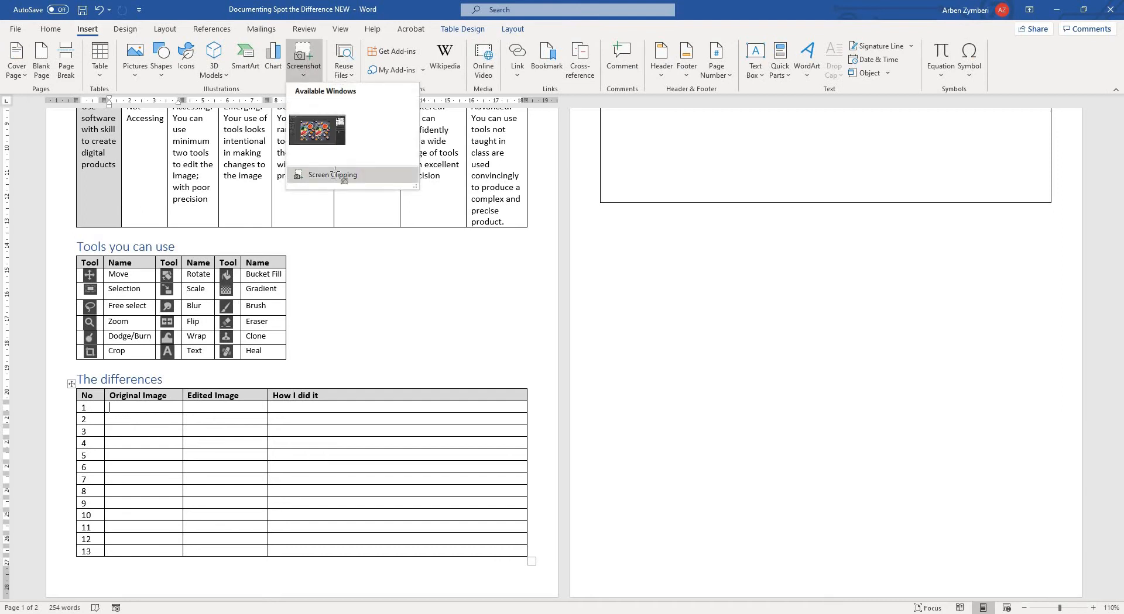
{"action": "left_click", "coordinate": [339, 175]}
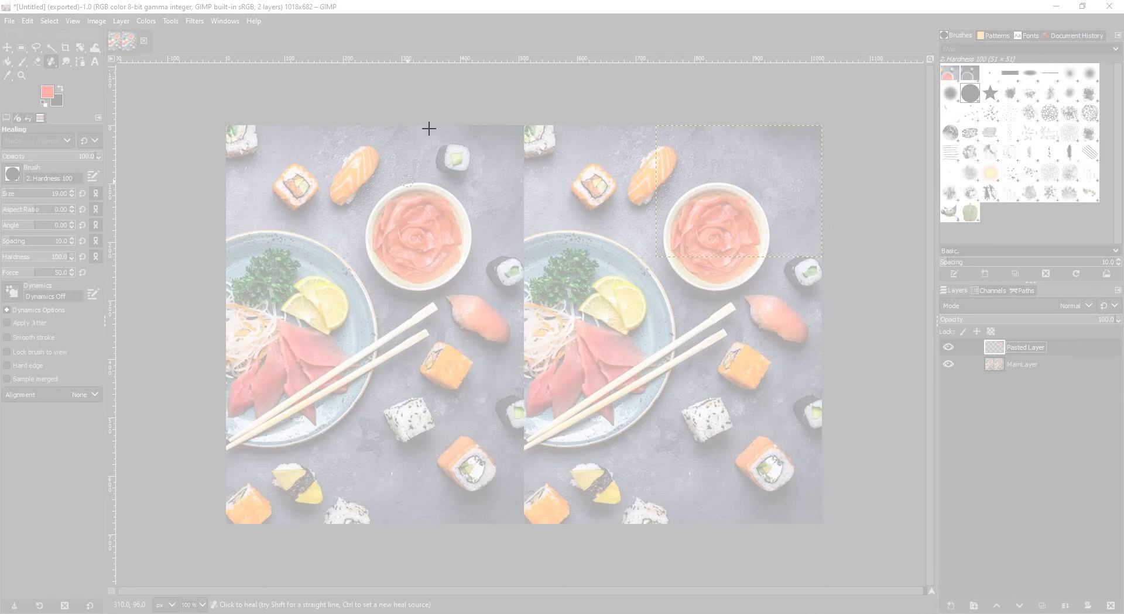
{"action": "left_click_drag", "start_coordinate": [406, 121], "coordinate": [507, 203]}
{"action": "left_click_drag", "start_coordinate": [214, 494], "coordinate": [153, 434]}
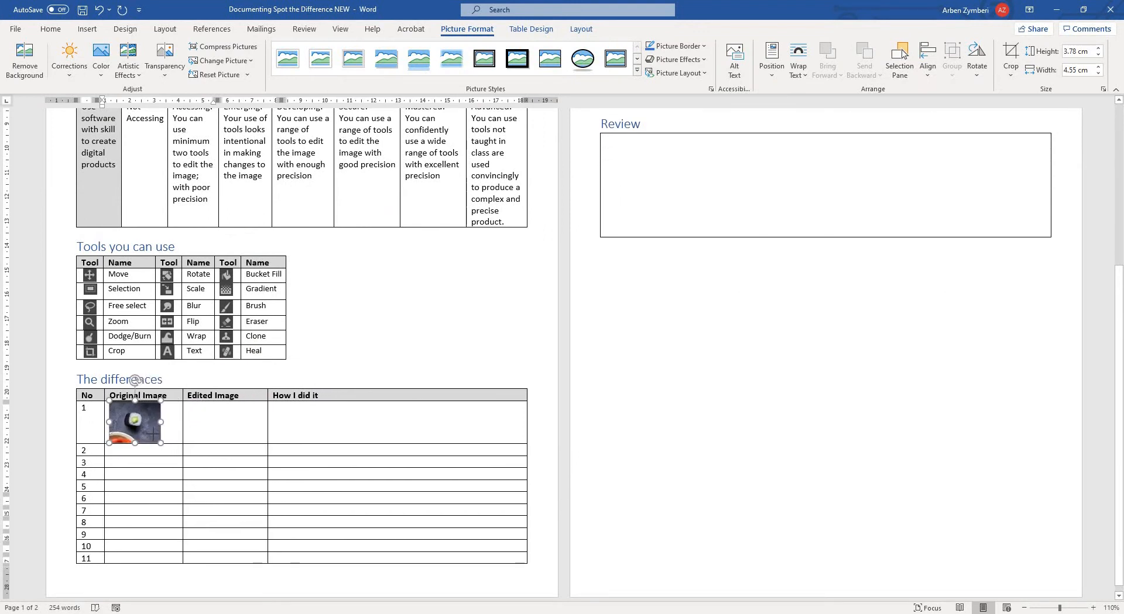
Insert a screen clipping of the retouched area above the right-hand ginger bowl as difference 1's edited image, shrunk to match the original's height.
{"action": "left_click", "coordinate": [224, 418]}
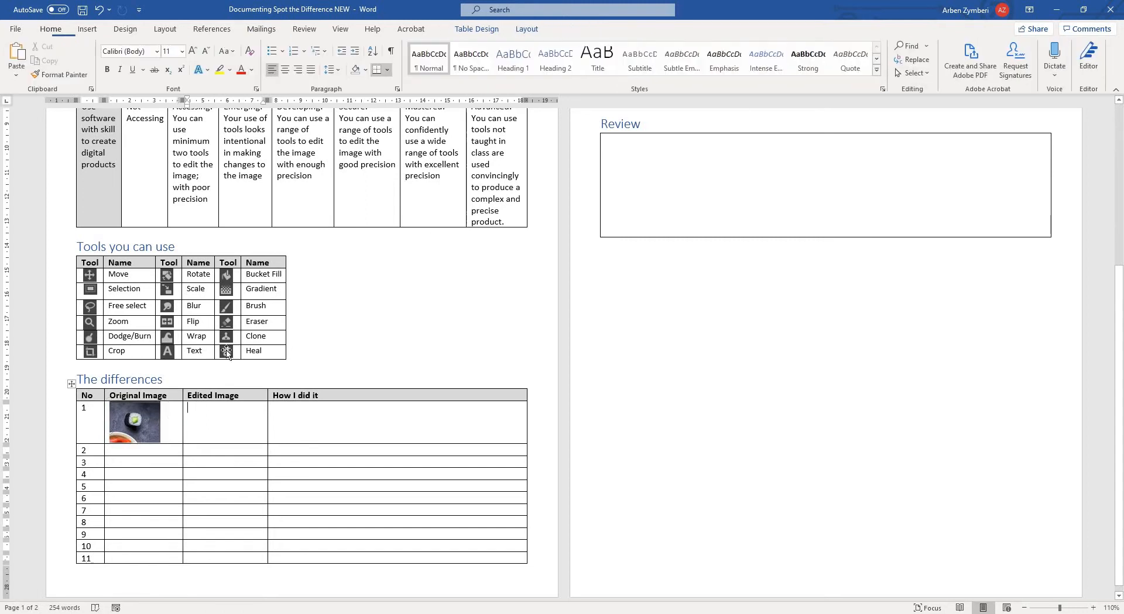
{"action": "left_click", "coordinate": [88, 29]}
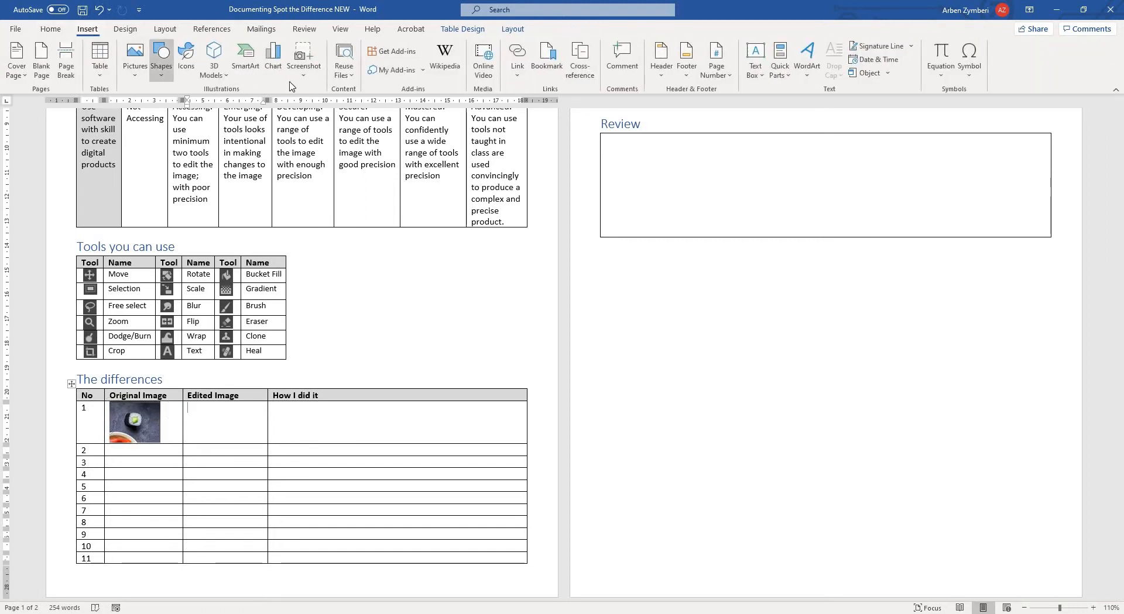
{"action": "left_click", "coordinate": [304, 69]}
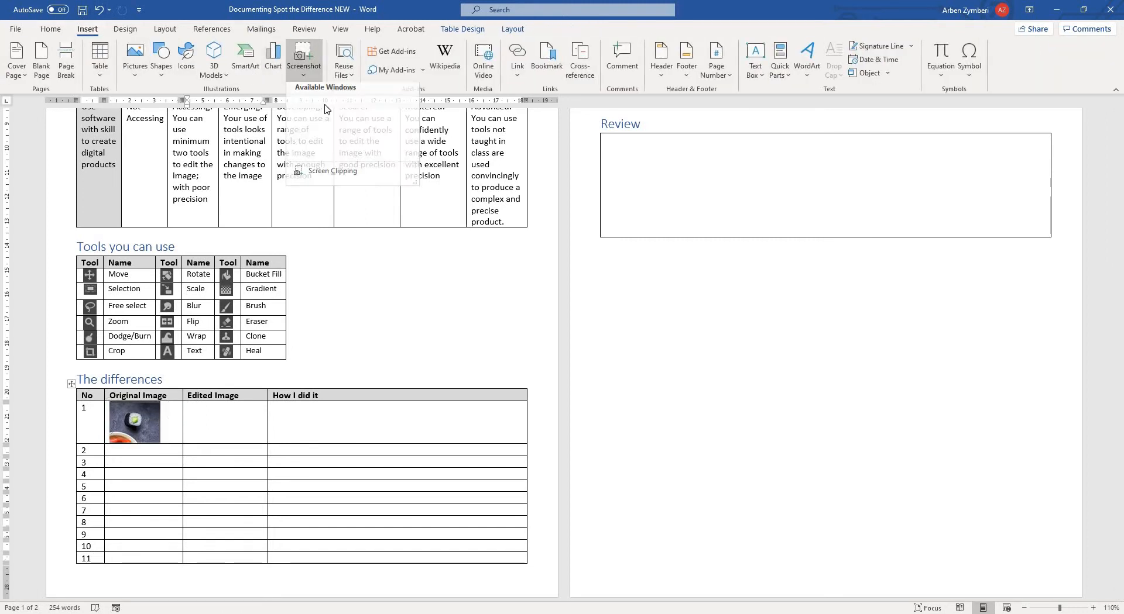
{"action": "left_click", "coordinate": [347, 182]}
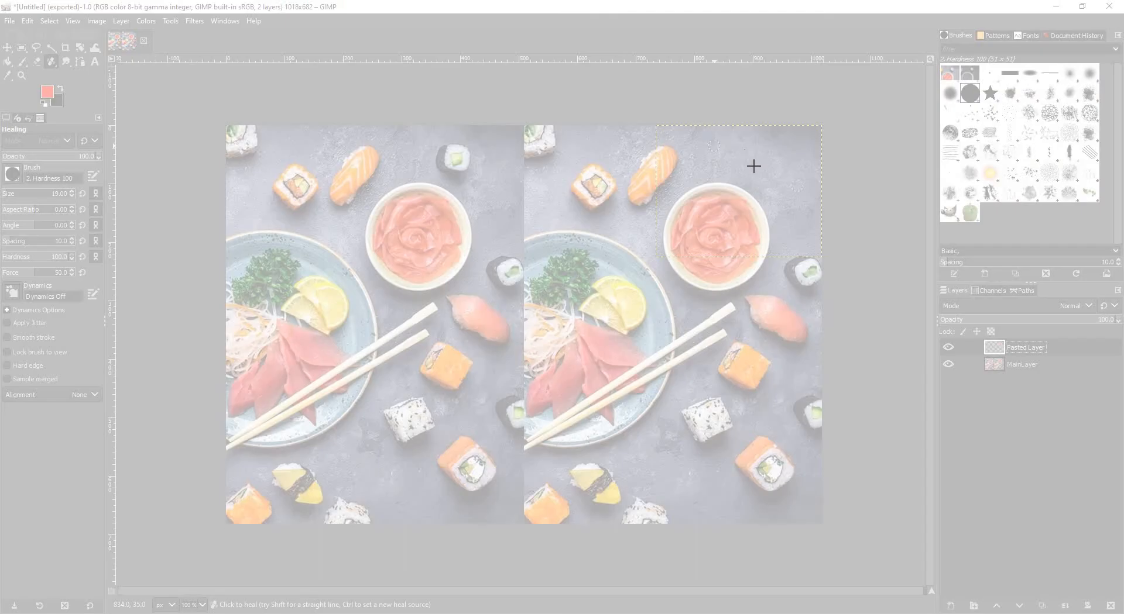
{"action": "left_click_drag", "start_coordinate": [711, 127], "coordinate": [815, 222]}
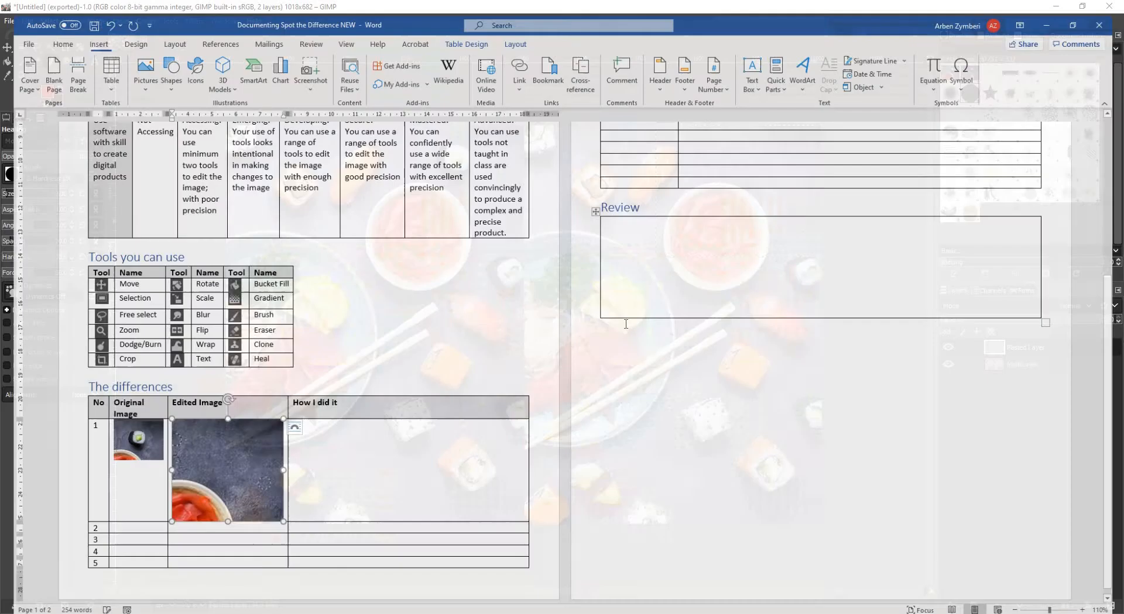
{"action": "left_click_drag", "start_coordinate": [275, 516], "coordinate": [212, 452]}
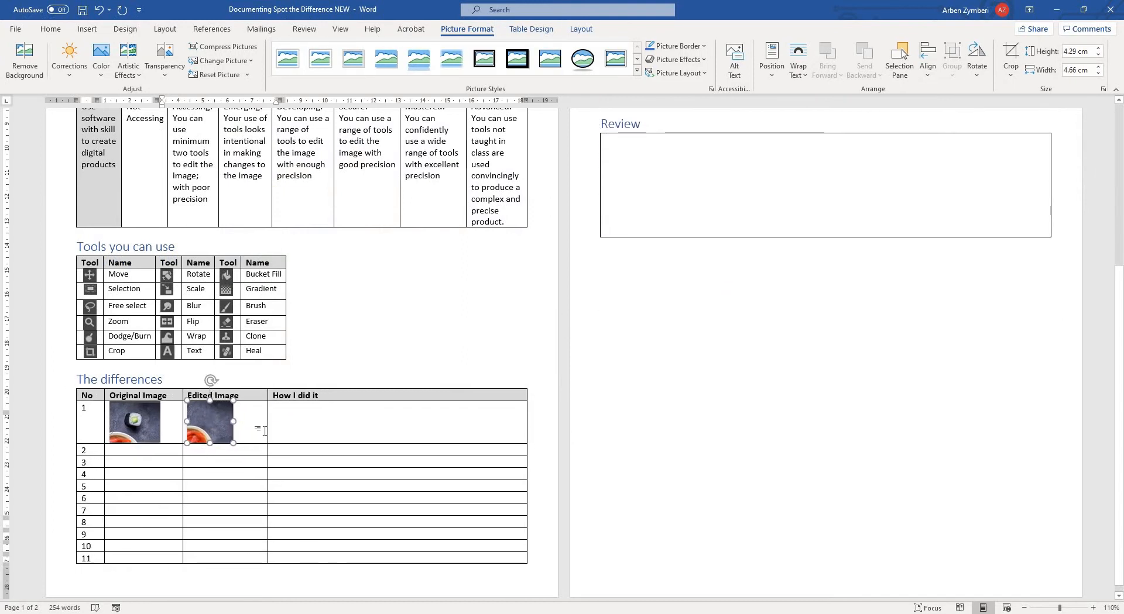
Enter "Clone and Heal brush tool" as the explanation of how difference 1 was made.
{"action": "left_click", "coordinate": [273, 410]}
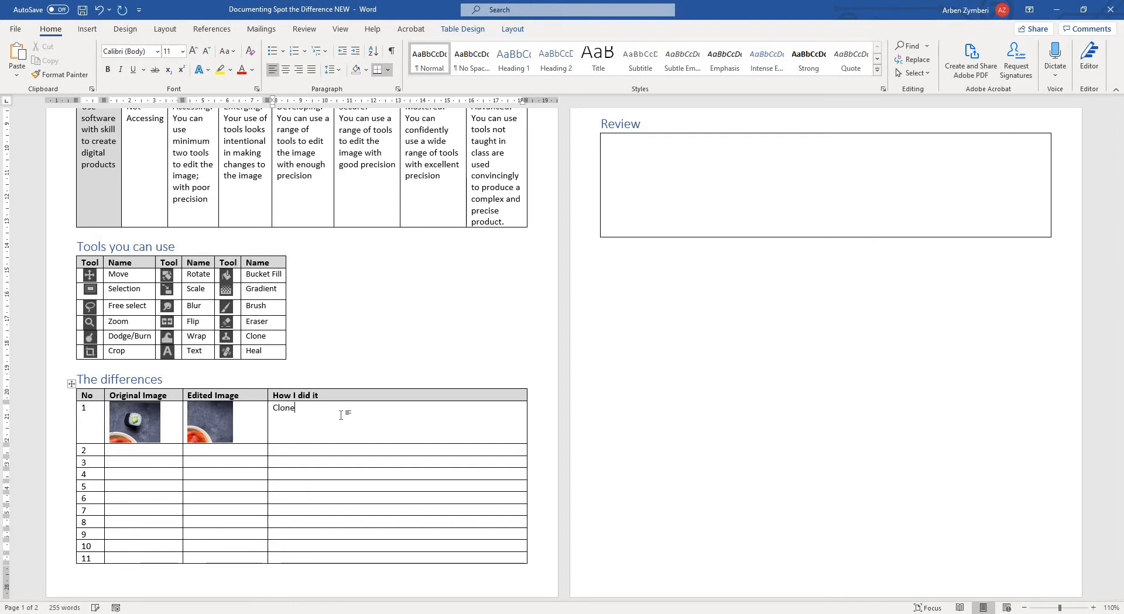
{"action": "type", "text": "al br"}
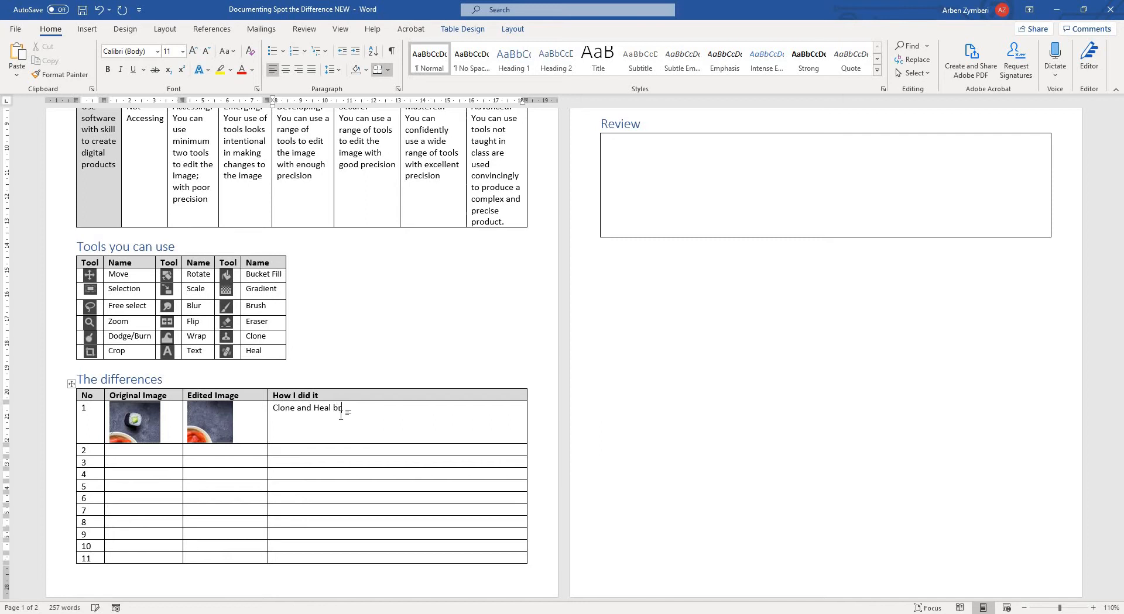
{"action": "type", "text": "ush tool"}
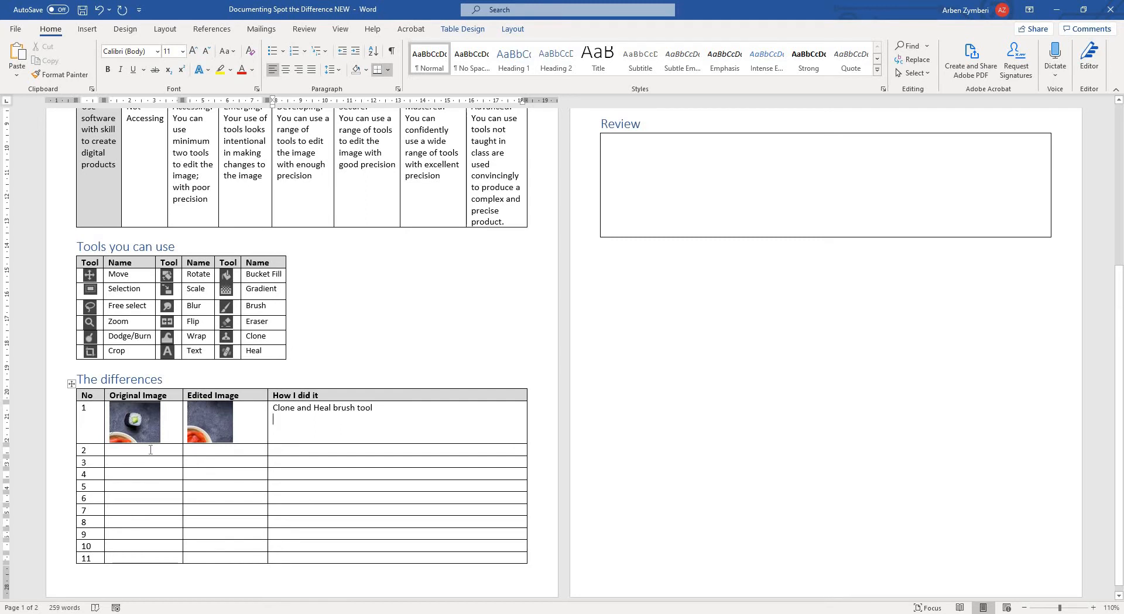
{"action": "left_click_drag", "start_coordinate": [227, 492], "coordinate": [301, 544]}
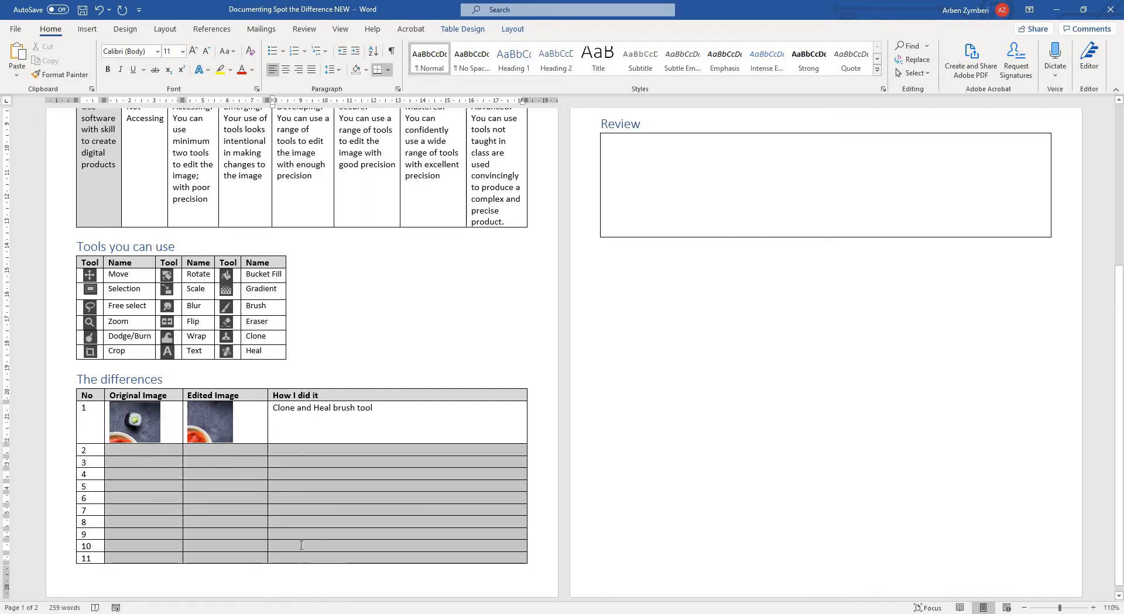
{"action": "left_click", "coordinate": [220, 452]}
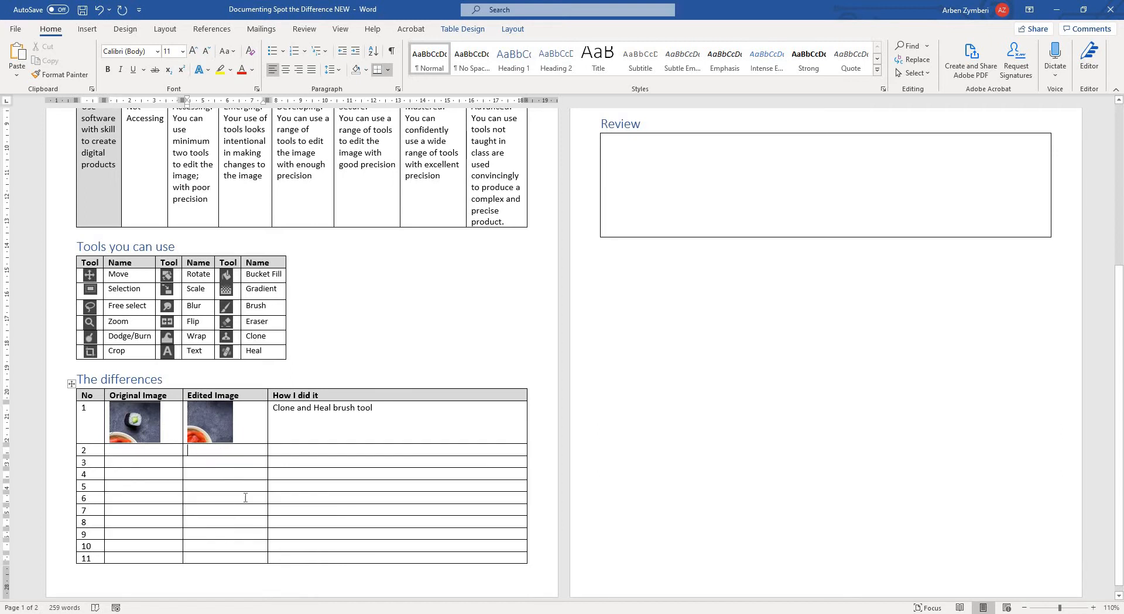
{"action": "left_click", "coordinate": [299, 453]}
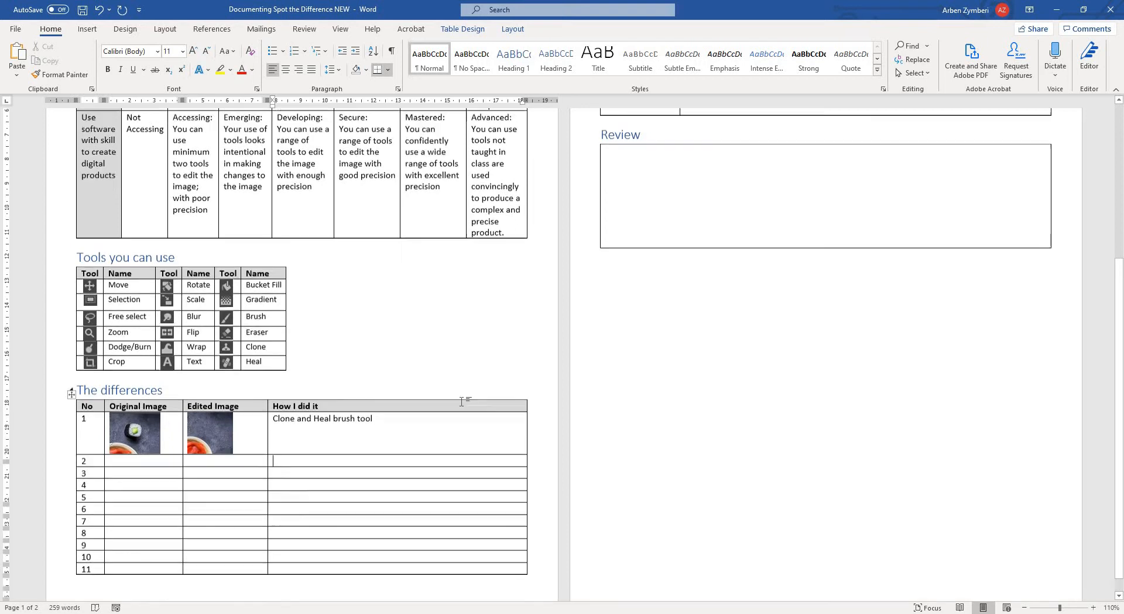
Insert a screen clipping of GIMP's layer list, showing Pasted Layer and MainLayer, in the first empty Layers cell of "The layers I used" table.
{"action": "scroll", "coordinate": [449, 419], "scroll_direction": "up", "scroll_amount": 6}
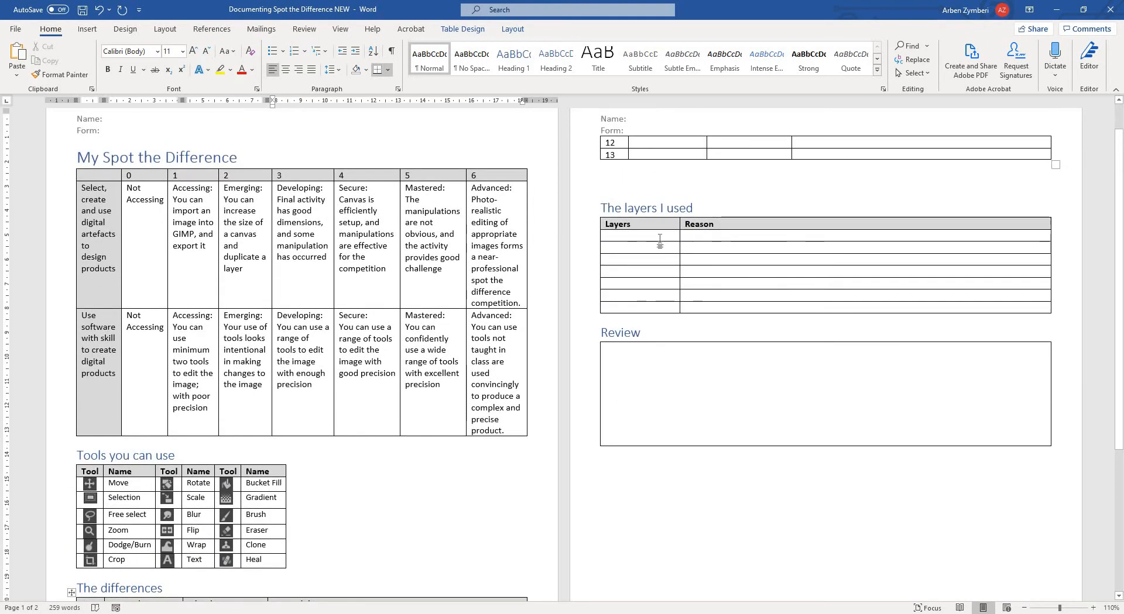
{"action": "left_click", "coordinate": [655, 236]}
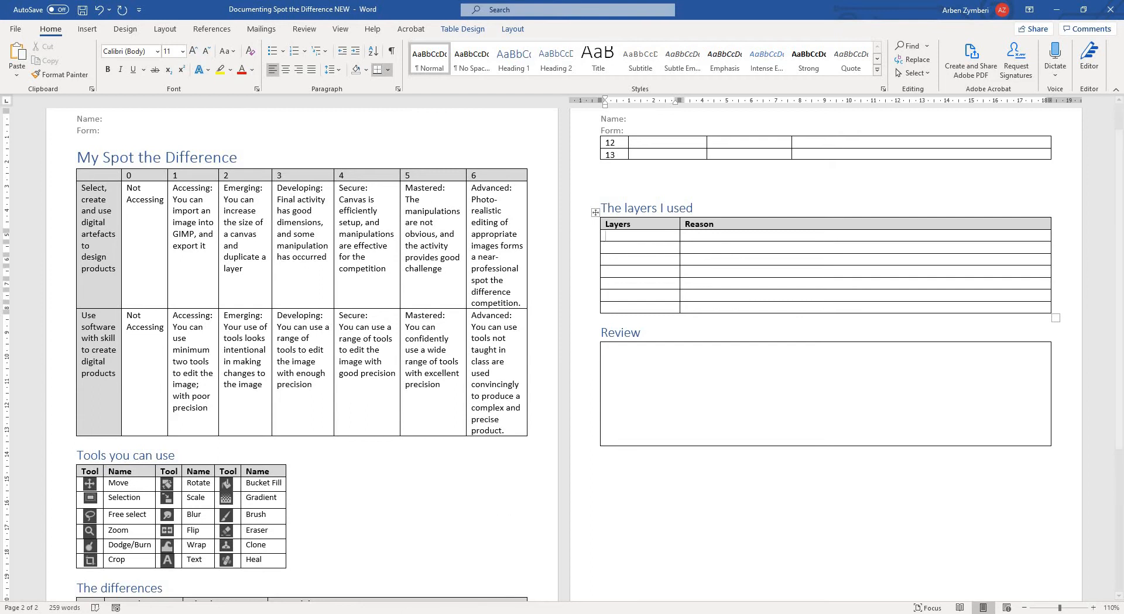
{"action": "left_click", "coordinate": [510, 613]}
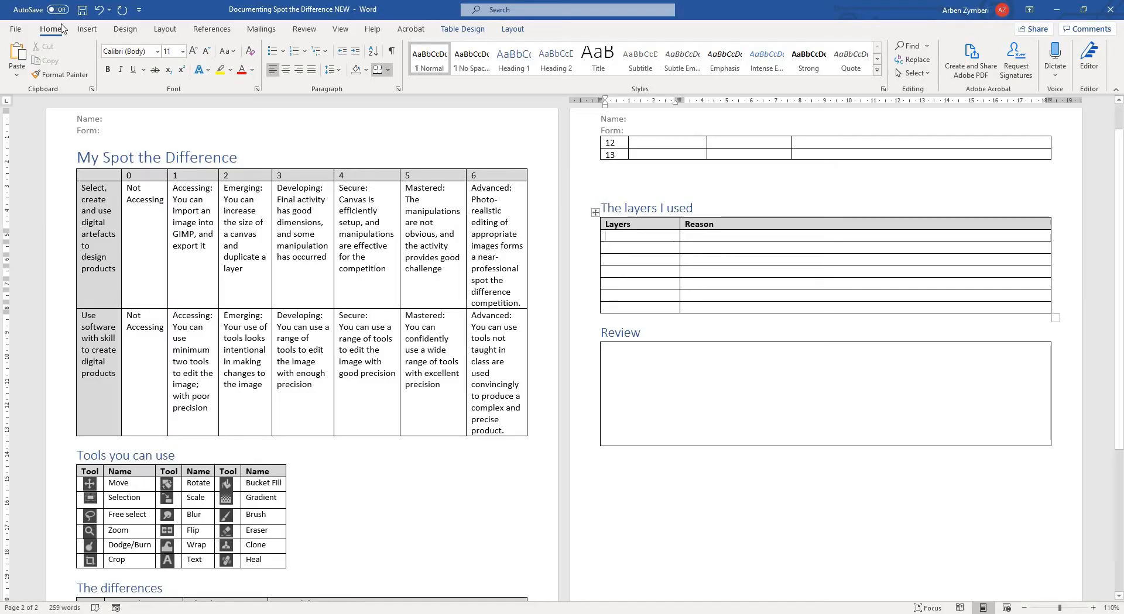
{"action": "key", "text": "alt+Tab"}
{"action": "left_click", "coordinate": [86, 30]}
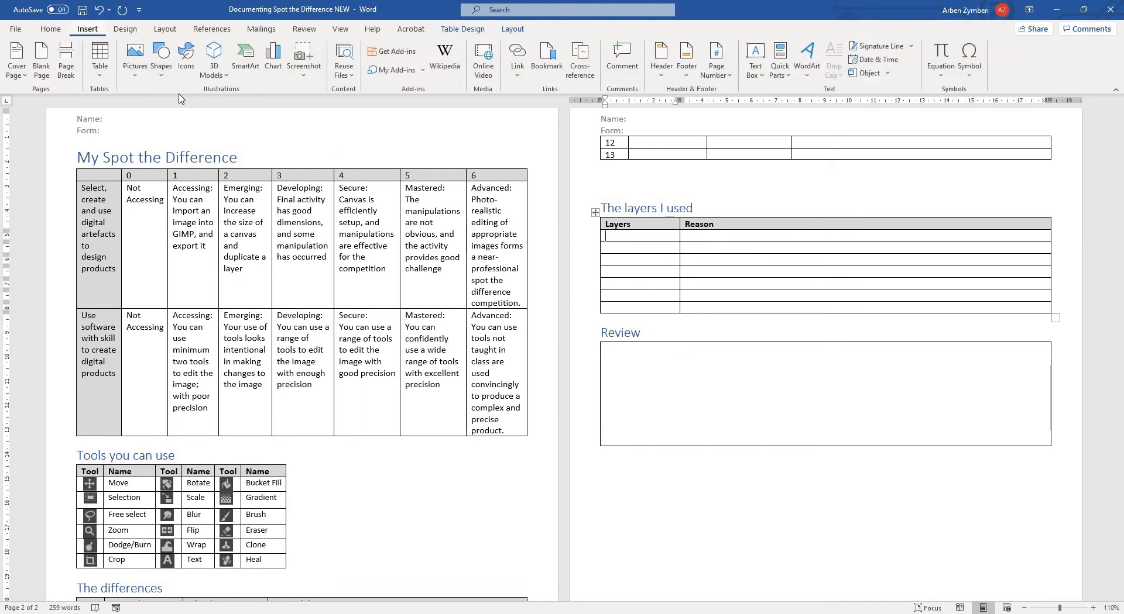
{"action": "left_click", "coordinate": [304, 69]}
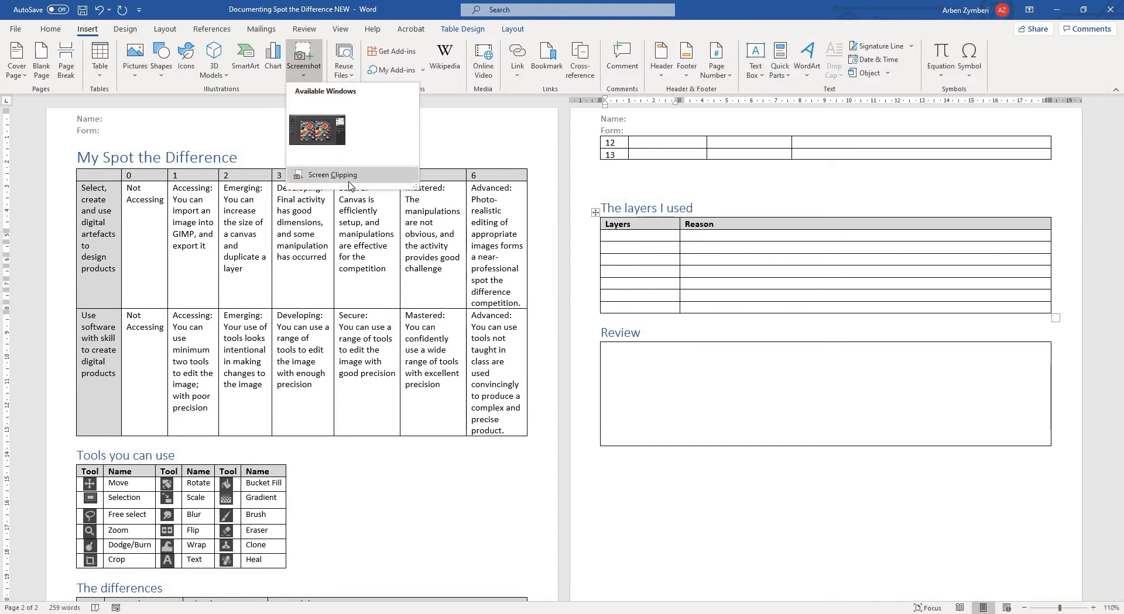
{"action": "left_click", "coordinate": [330, 173]}
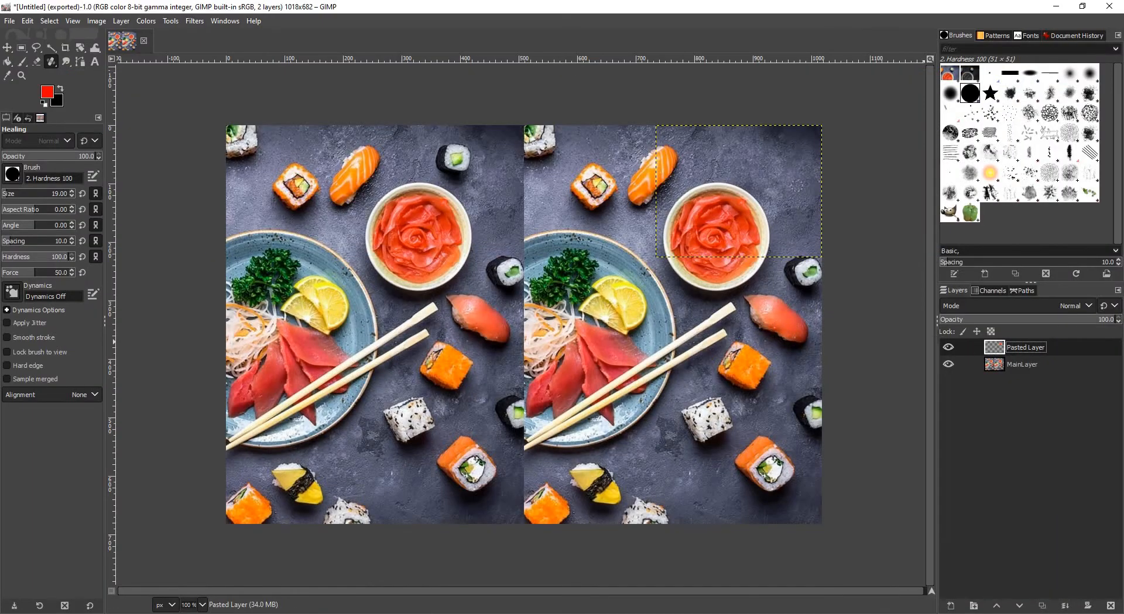
{"action": "left_click_drag", "start_coordinate": [937, 337], "coordinate": [1056, 381]}
Enter the reason "I created a new layer with the top right hand corner of the image to remove the sushi roll from the table" beside the layer clipping.
{"action": "left_click", "coordinate": [834, 253]}
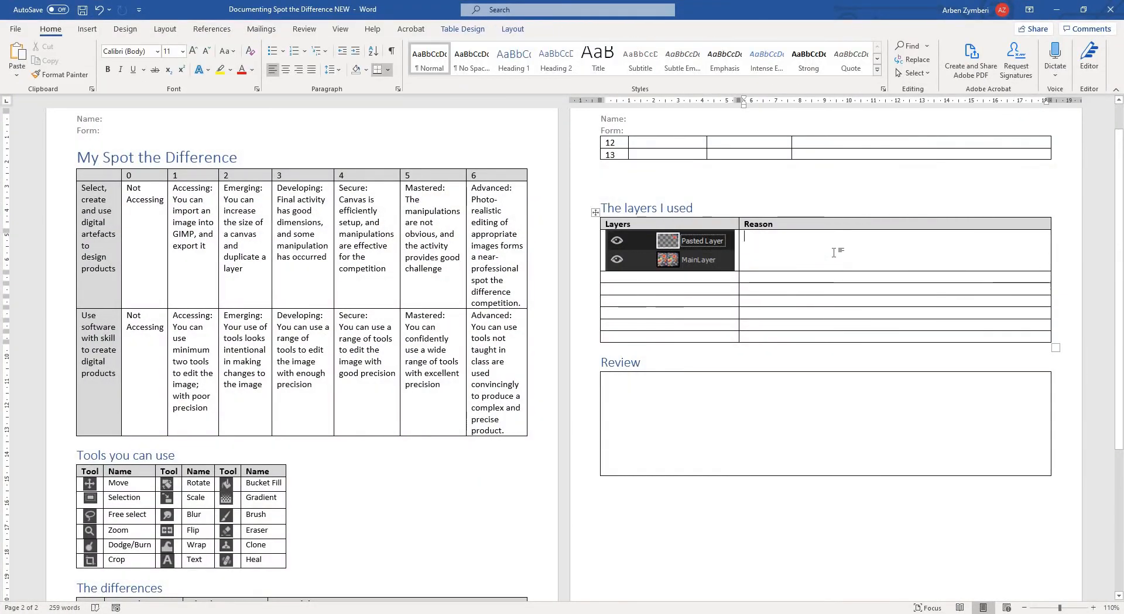
{"action": "type", "text": "I created a "}
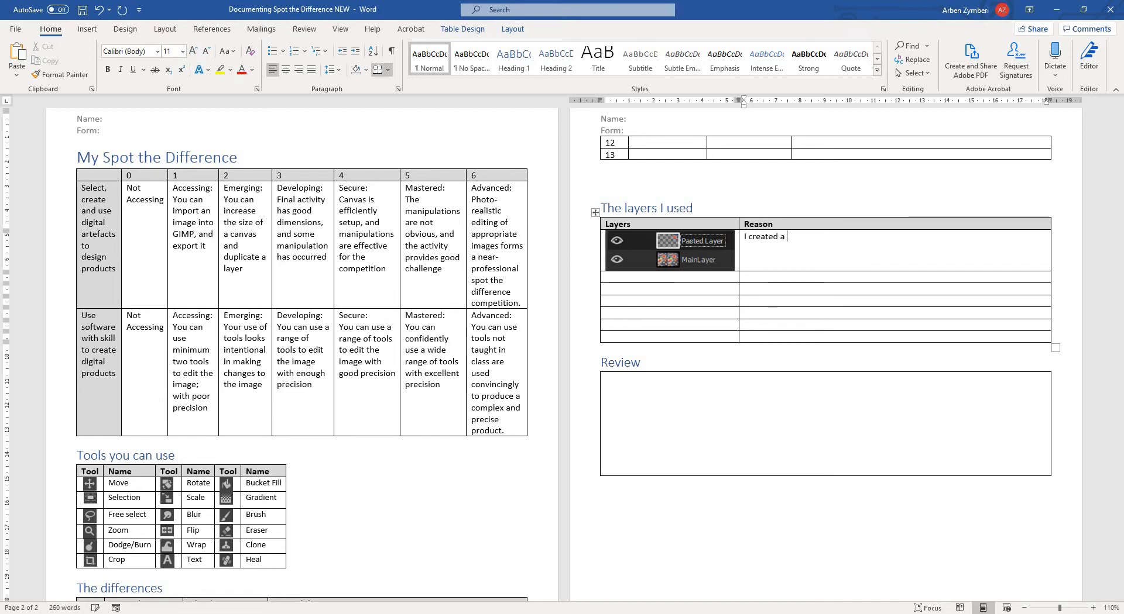
{"action": "type", "text": "new layer with "}
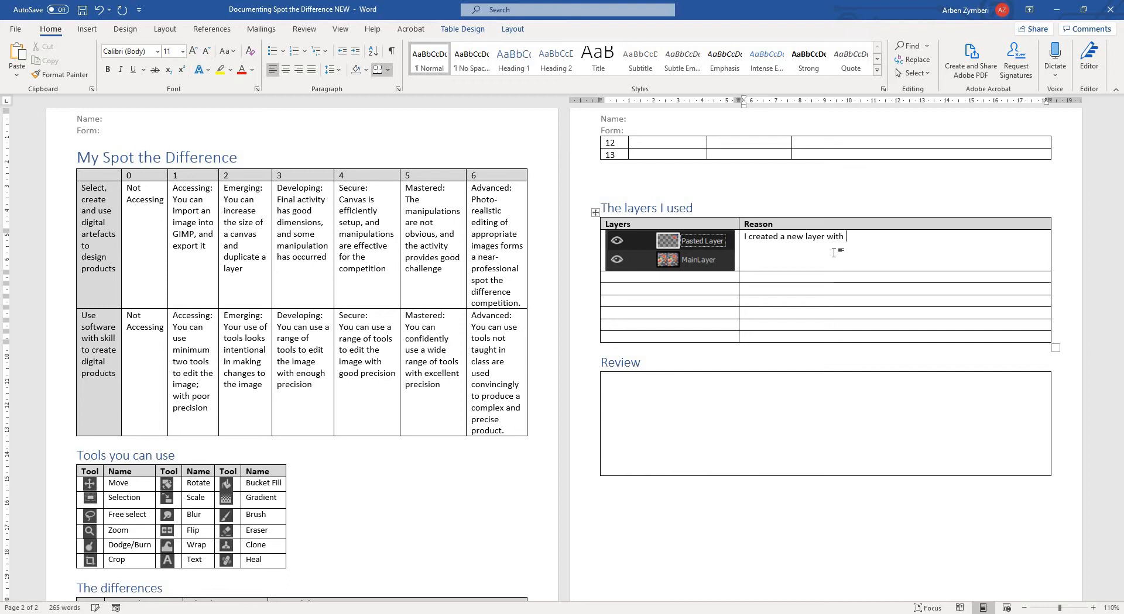
{"action": "type", "text": "the top right hand co"}
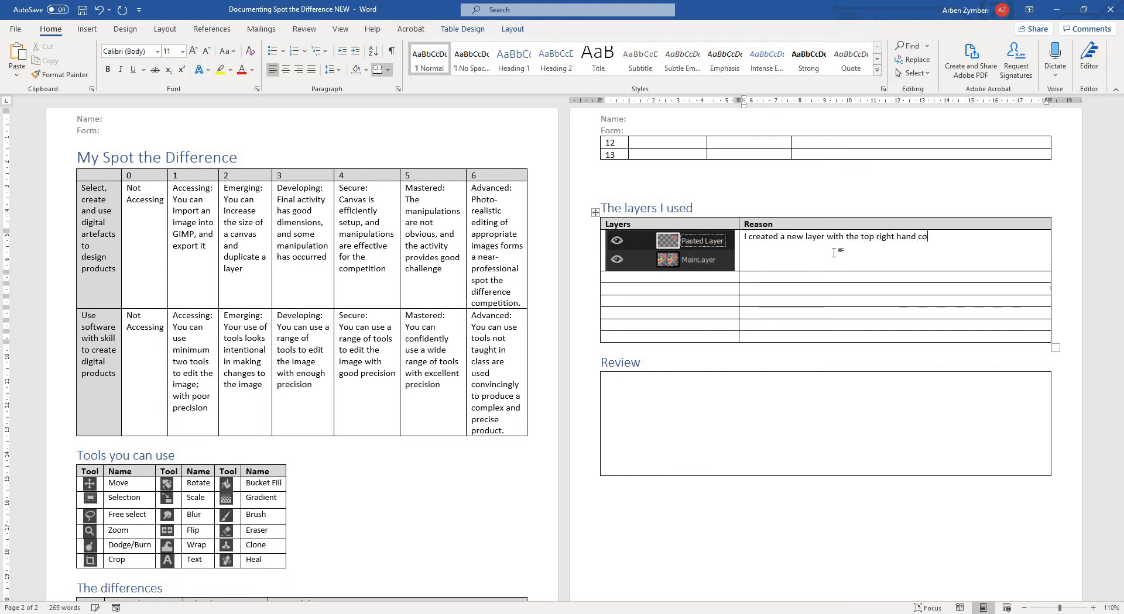
{"action": "type", "text": "rner of the image"}
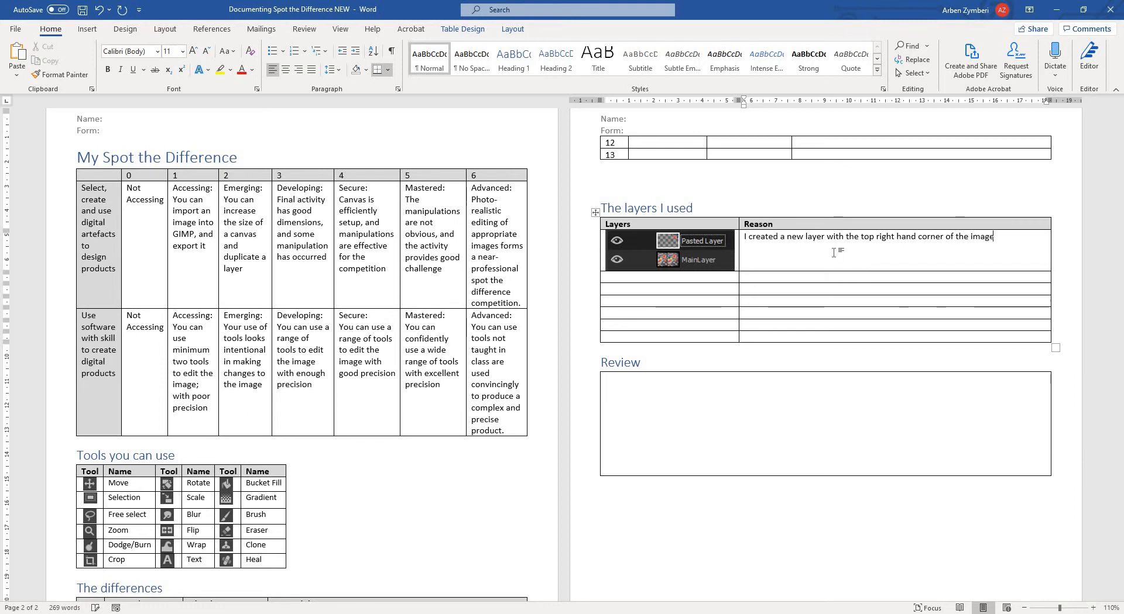
{"action": "type", "text": " to remove the sushi roll from the table"}
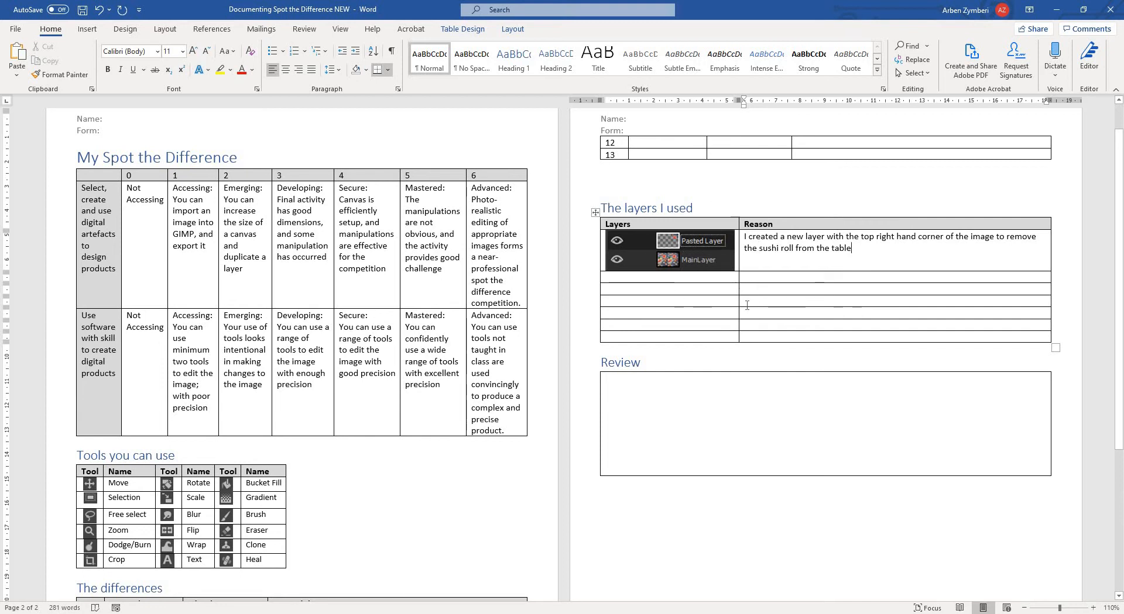
Switch to GIMP and, on MainLayer, make a 132 × 125 px rectangular selection around the orange sushi roll near the right-hand photo's bottom right corner.
{"action": "left_click", "coordinate": [1057, 10]}
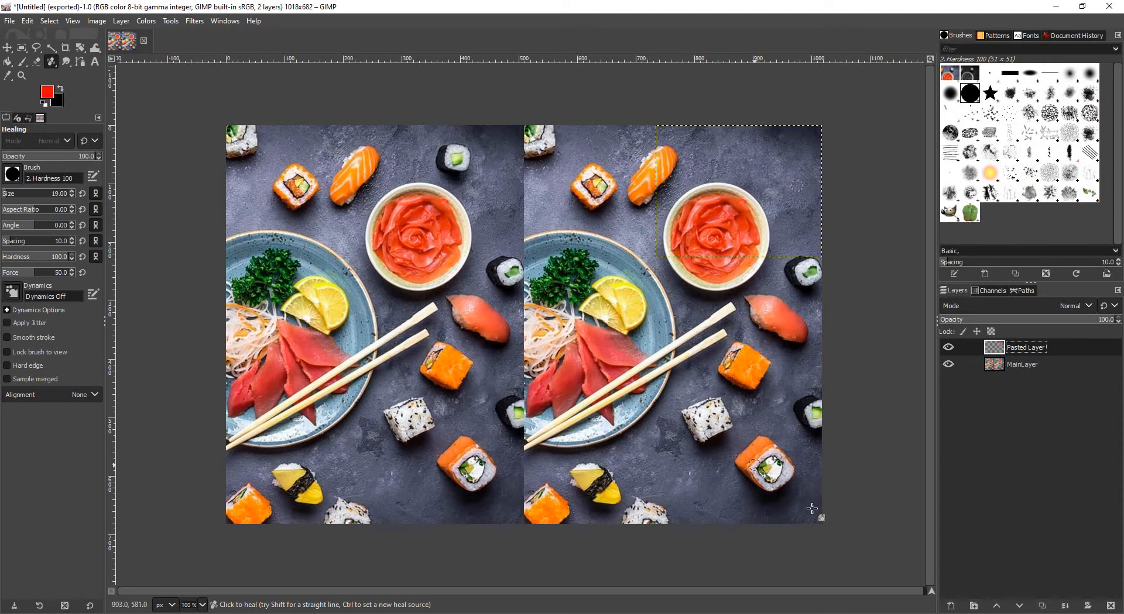
{"action": "scroll", "coordinate": [820, 501], "scroll_direction": "up", "scroll_amount": 4}
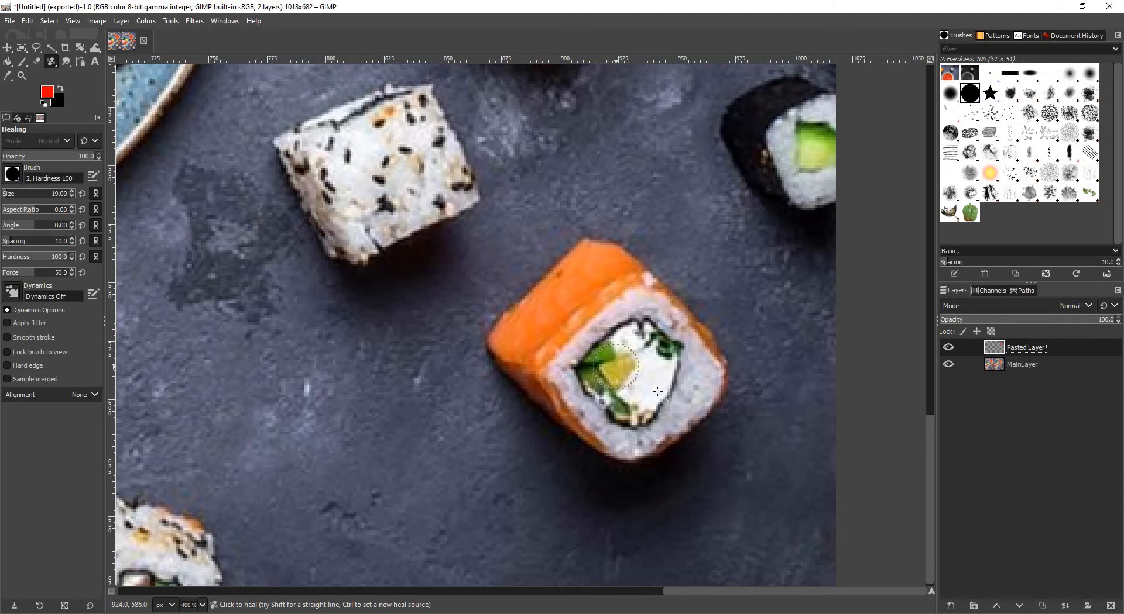
{"action": "left_click", "coordinate": [1009, 364]}
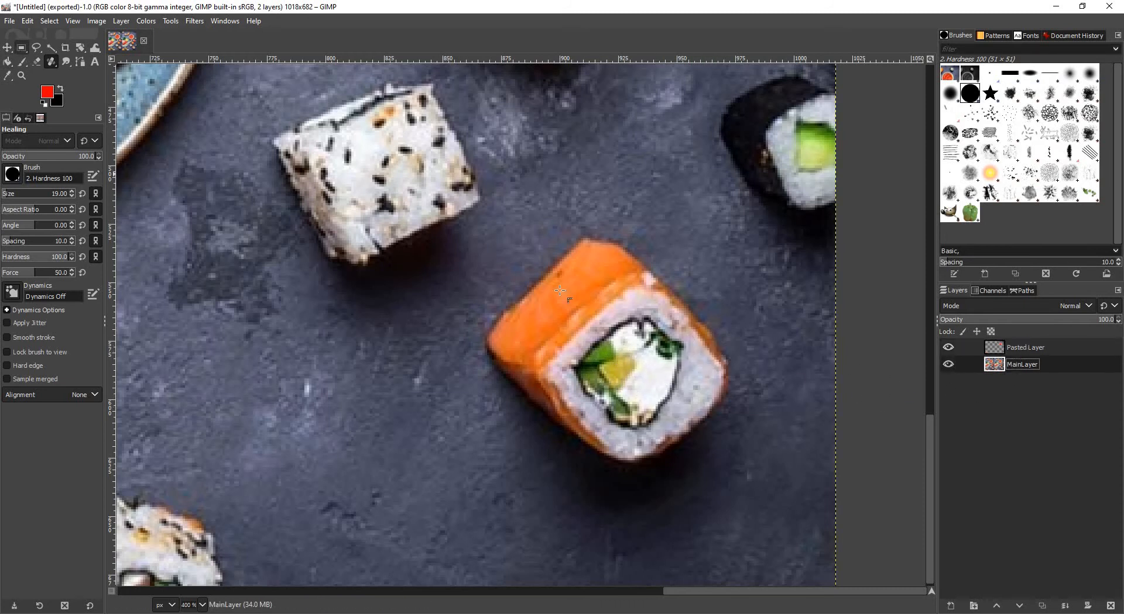
{"action": "left_click", "coordinate": [22, 48]}
{"action": "left_click_drag", "start_coordinate": [457, 211], "coordinate": [753, 441]}
{"action": "left_click_drag", "start_coordinate": [758, 500], "coordinate": [766, 502]}
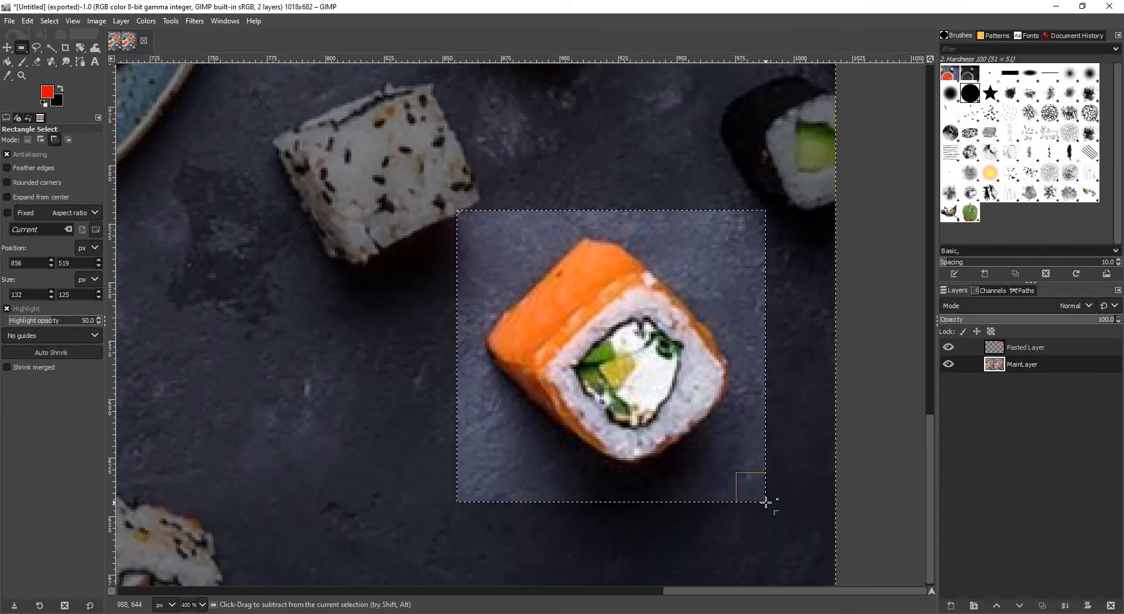
Copy the selected roll and paste it in place as a new layer of its own.
{"action": "left_click", "coordinate": [49, 21]}
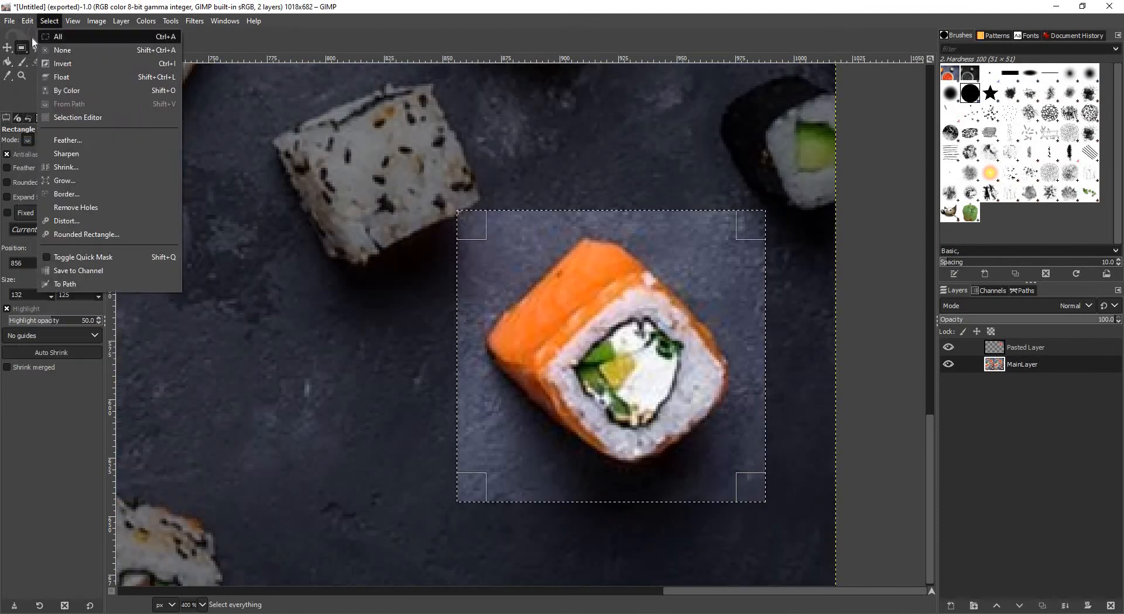
{"action": "mouse_move", "coordinate": [27, 20]}
{"action": "left_click", "coordinate": [50, 100]}
{"action": "left_click", "coordinate": [27, 21]}
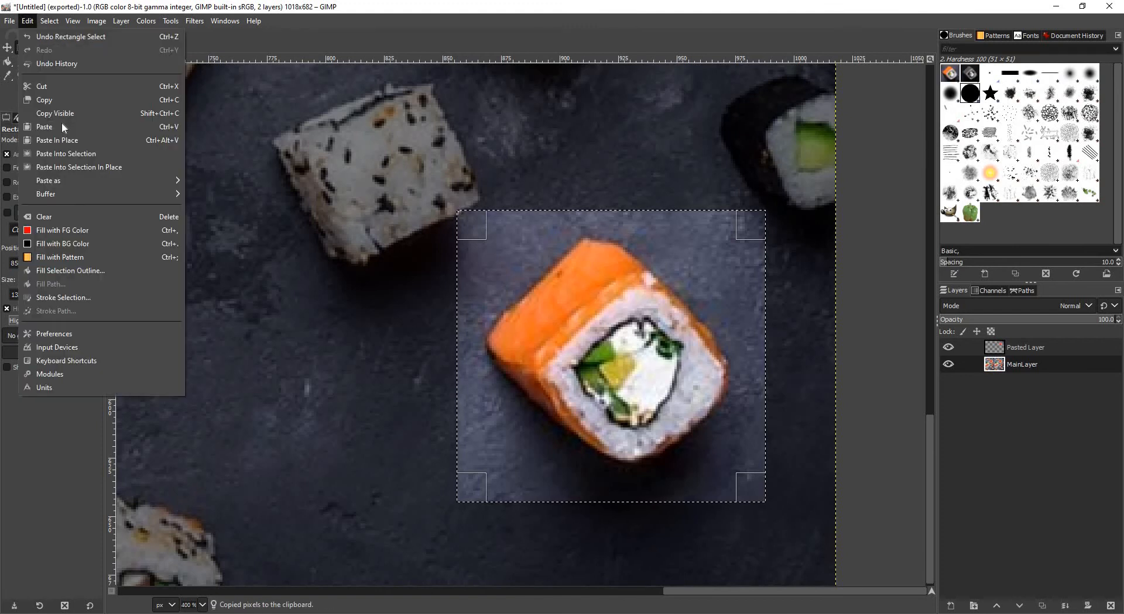
{"action": "left_click", "coordinate": [70, 138]}
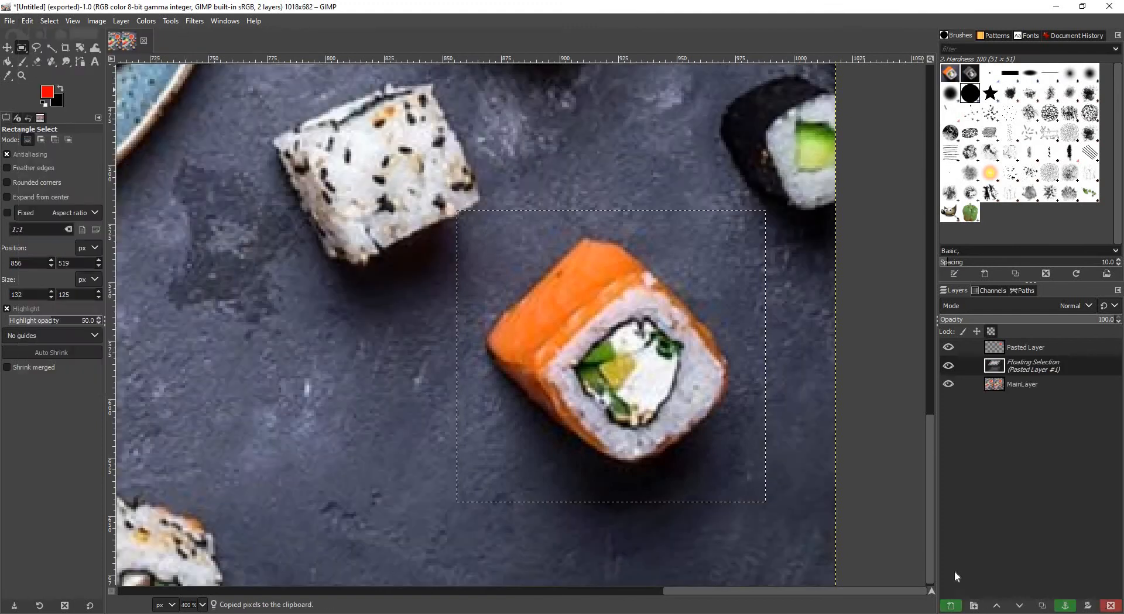
{"action": "left_click", "coordinate": [950, 606]}
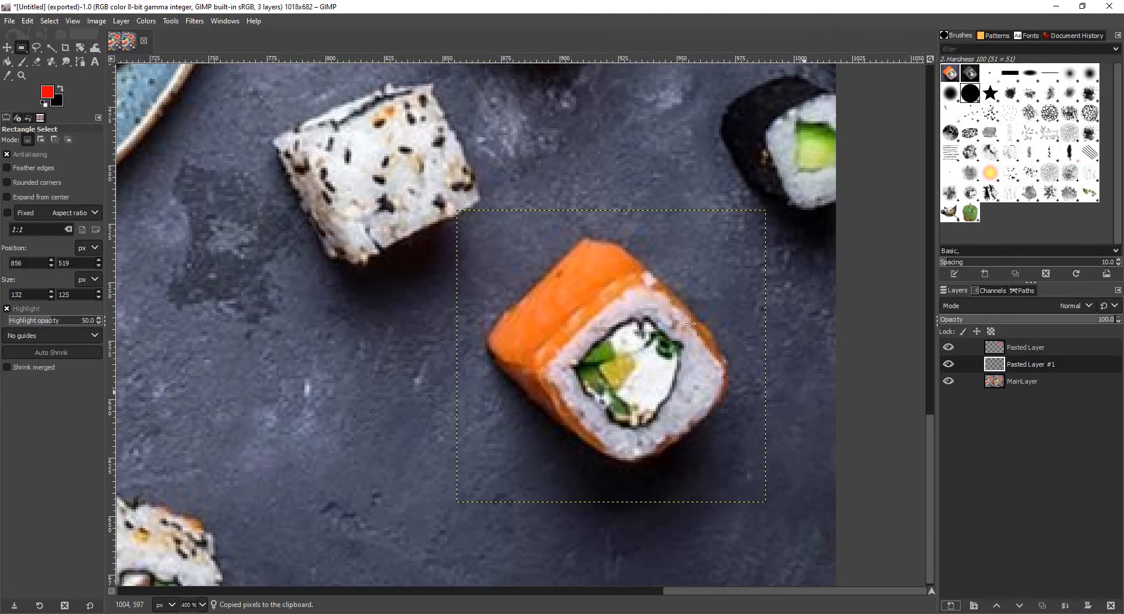
Try a fuzzy selection of the green filling inside the copied roll at threshold 100.4, and clear it.
{"action": "scroll", "coordinate": [653, 381], "scroll_direction": "up", "scroll_amount": 2}
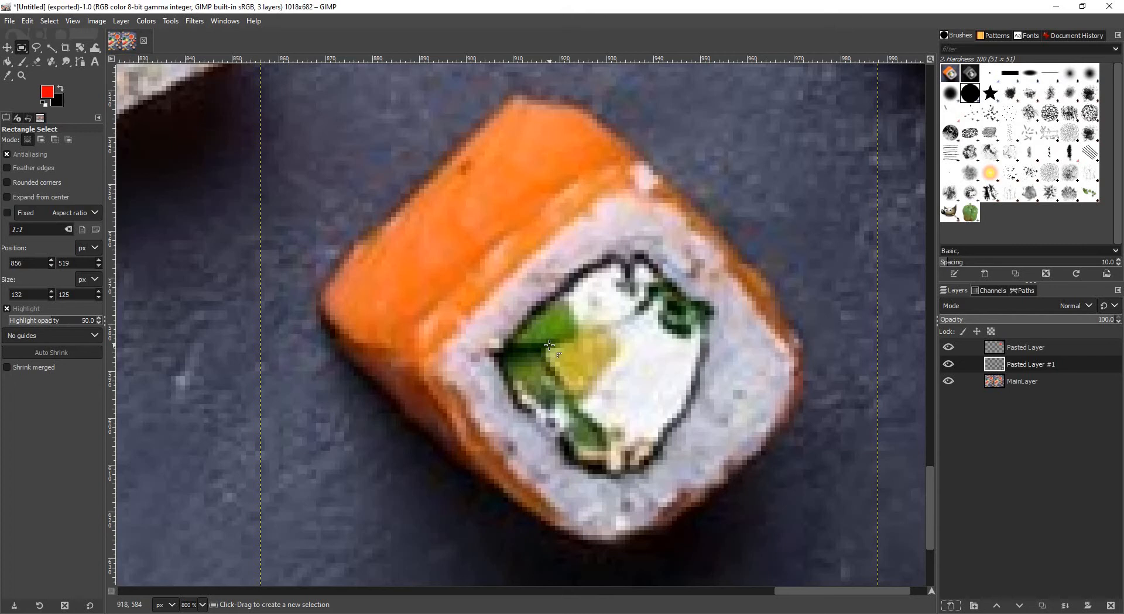
{"action": "scroll", "coordinate": [580, 354], "scroll_direction": "down", "scroll_amount": 1}
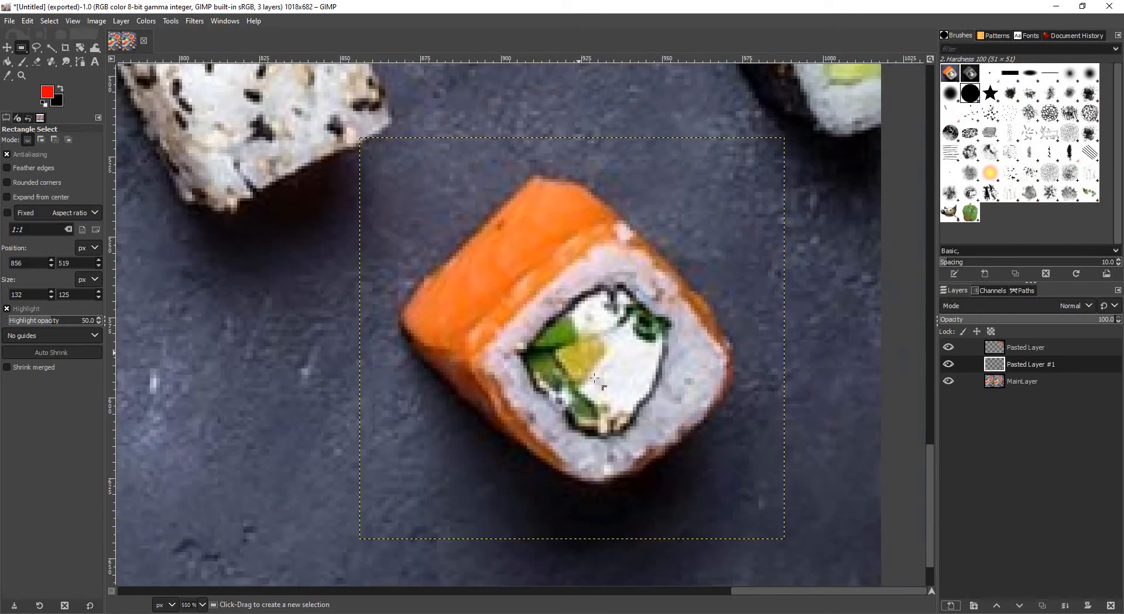
{"action": "scroll", "coordinate": [596, 376], "scroll_direction": "up", "scroll_amount": 1}
{"action": "scroll", "coordinate": [595, 376], "scroll_direction": "down", "scroll_amount": 1}
{"action": "scroll", "coordinate": [595, 376], "scroll_direction": "up", "scroll_amount": 1}
{"action": "scroll", "coordinate": [595, 376], "scroll_direction": "down", "scroll_amount": 1}
{"action": "scroll", "coordinate": [603, 385], "scroll_direction": "up", "scroll_amount": 1}
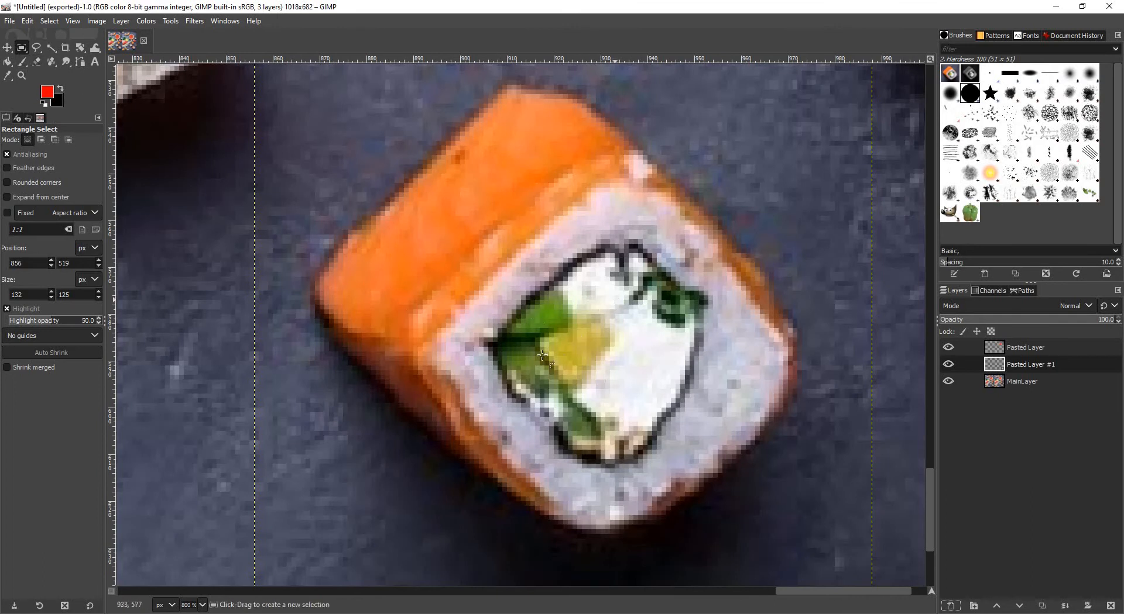
{"action": "left_click", "coordinate": [51, 50]}
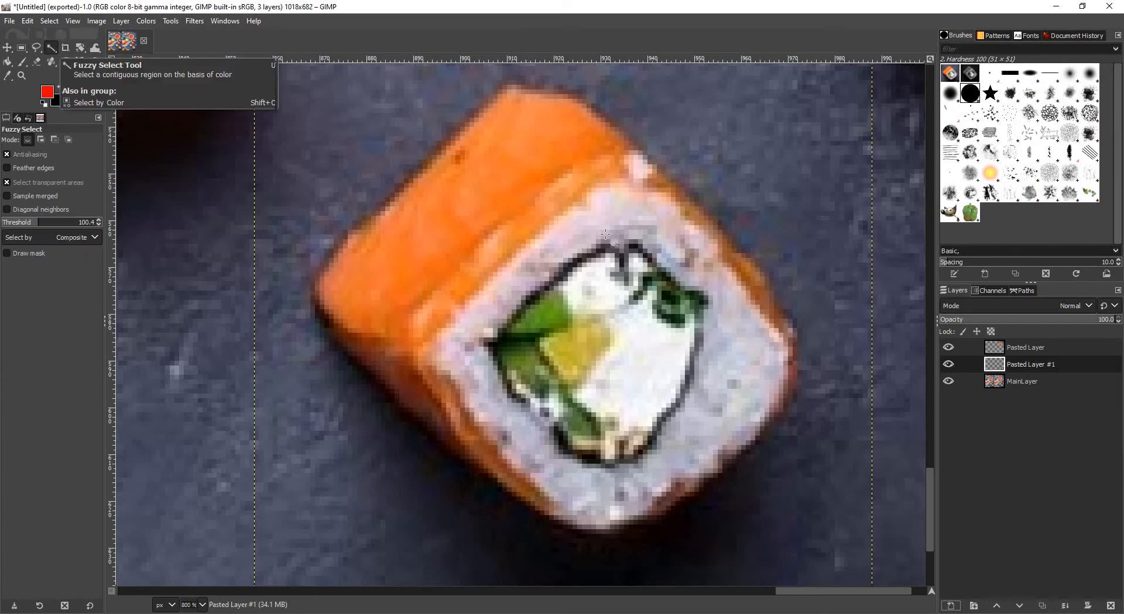
{"action": "left_click", "coordinate": [550, 319]}
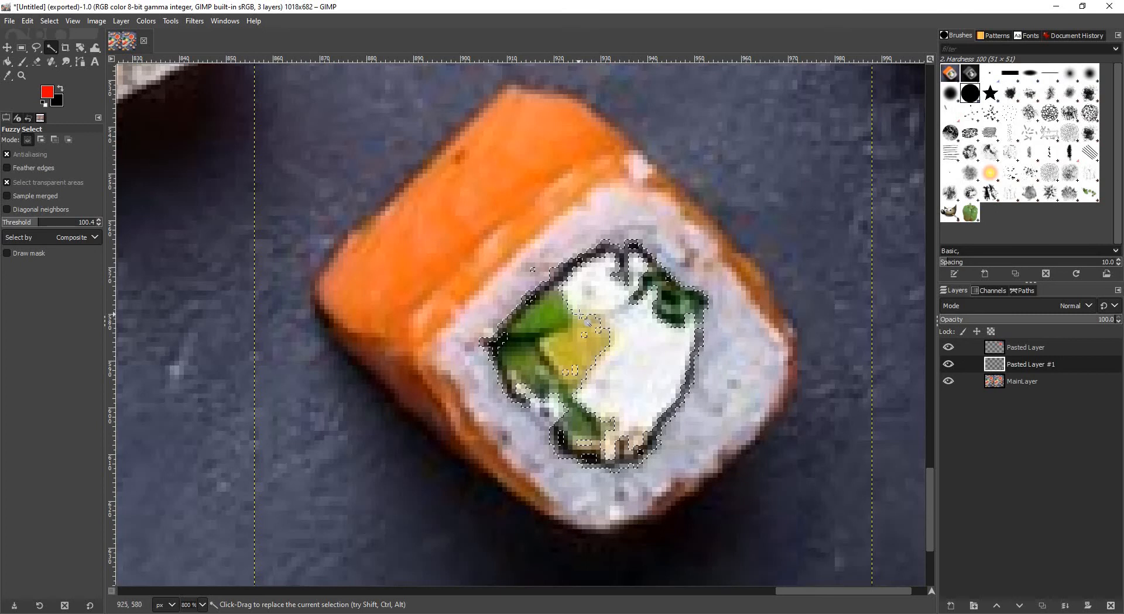
{"action": "key", "text": "ctrl+shift+a"}
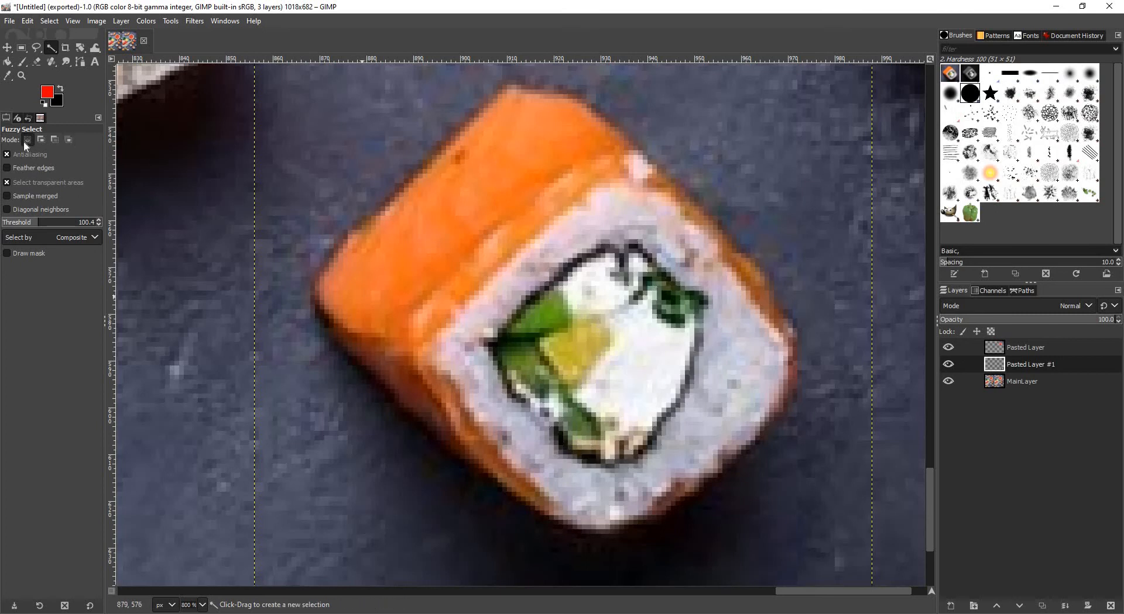
Try fuzzy selections of the roll's green filling at thresholds 23.9, 82.9 and 116.3.
{"action": "left_click_drag", "start_coordinate": [29, 226], "coordinate": [8, 229]}
{"action": "left_click", "coordinate": [557, 324]}
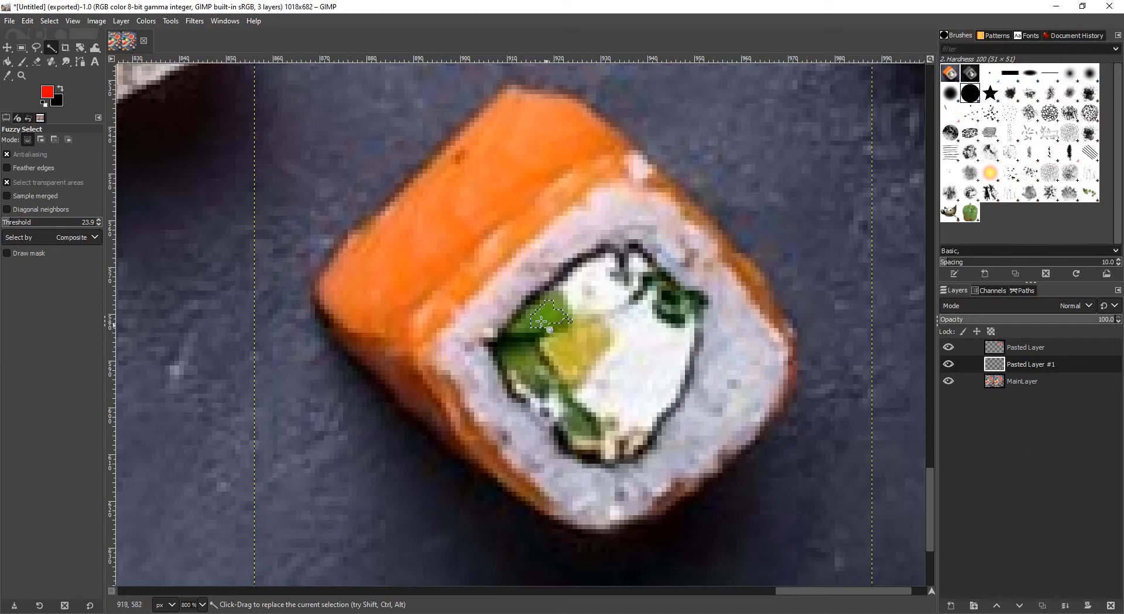
{"action": "scroll", "coordinate": [551, 321], "scroll_direction": "up", "scroll_amount": 2}
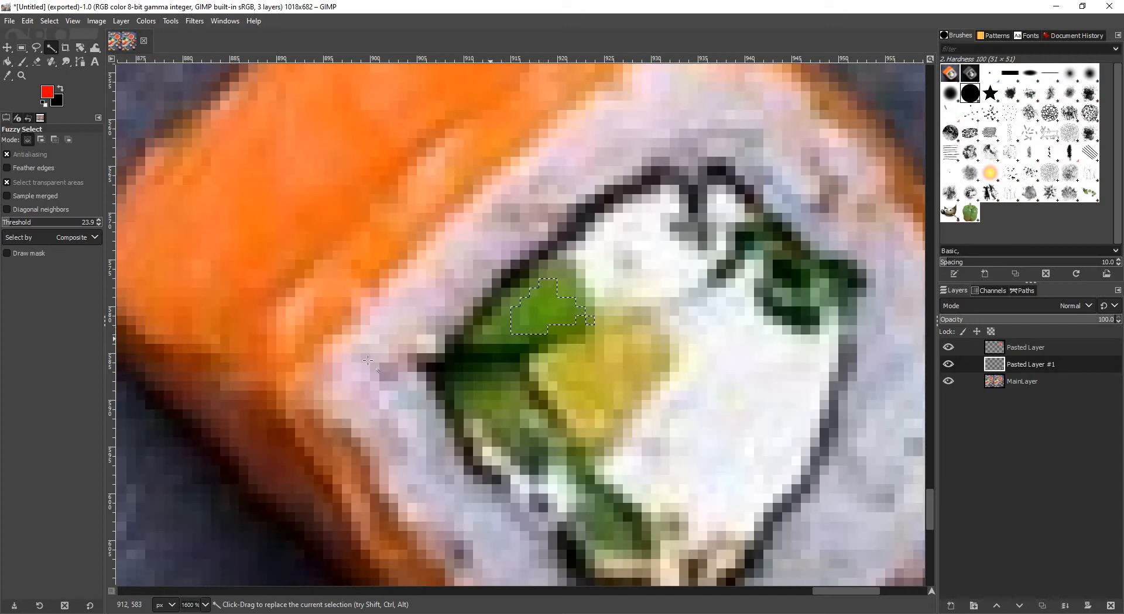
{"action": "left_click", "coordinate": [21, 224]}
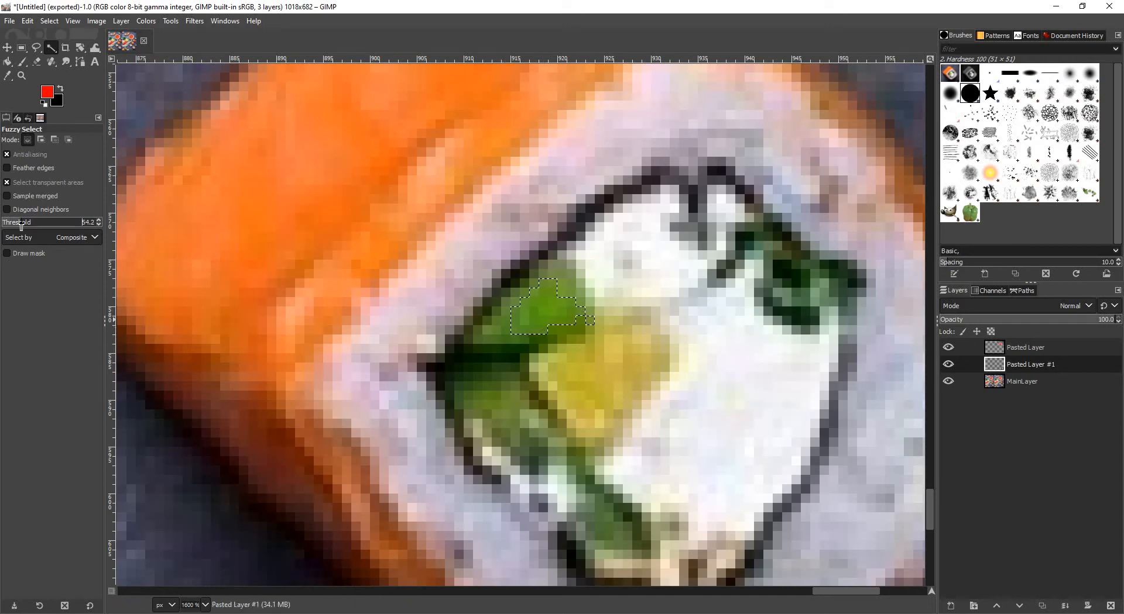
{"action": "left_click_drag", "start_coordinate": [21, 225], "coordinate": [32, 225]}
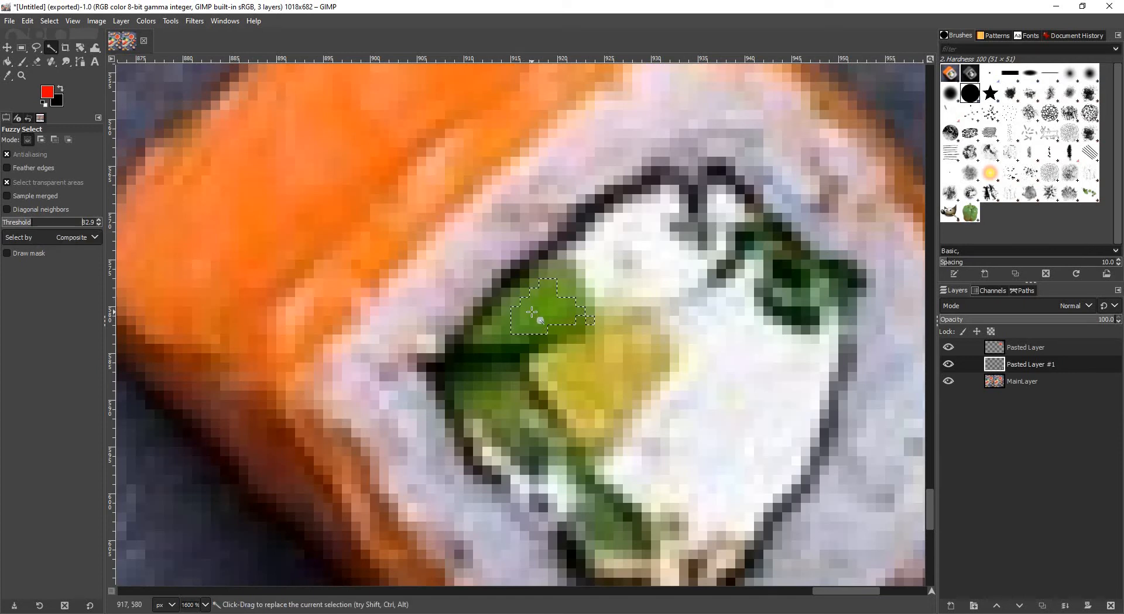
{"action": "left_click", "coordinate": [538, 312]}
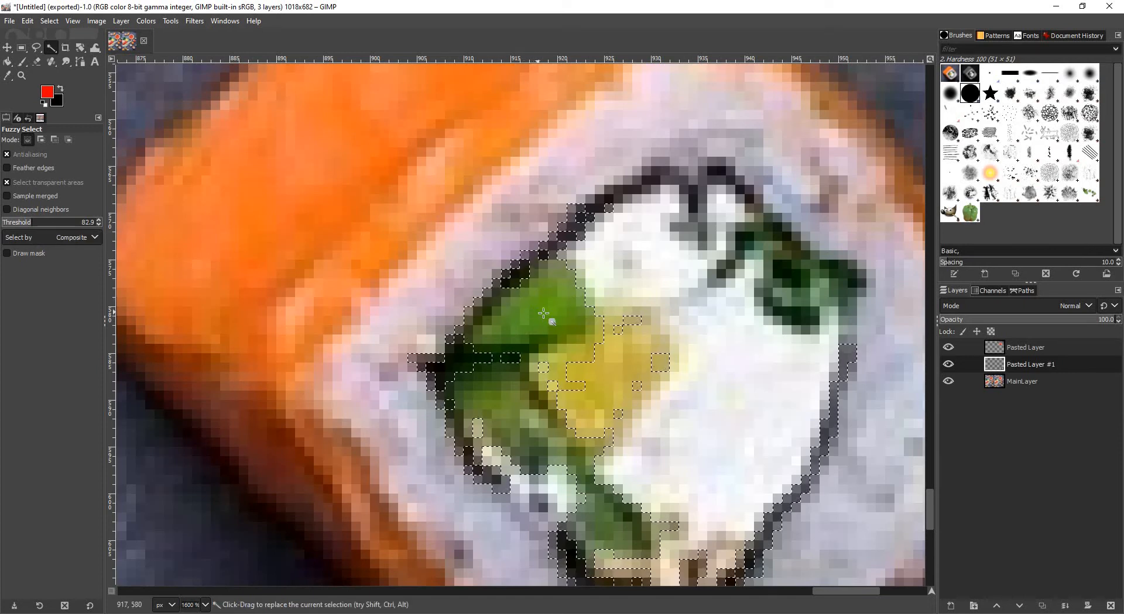
{"action": "left_click", "coordinate": [45, 225]}
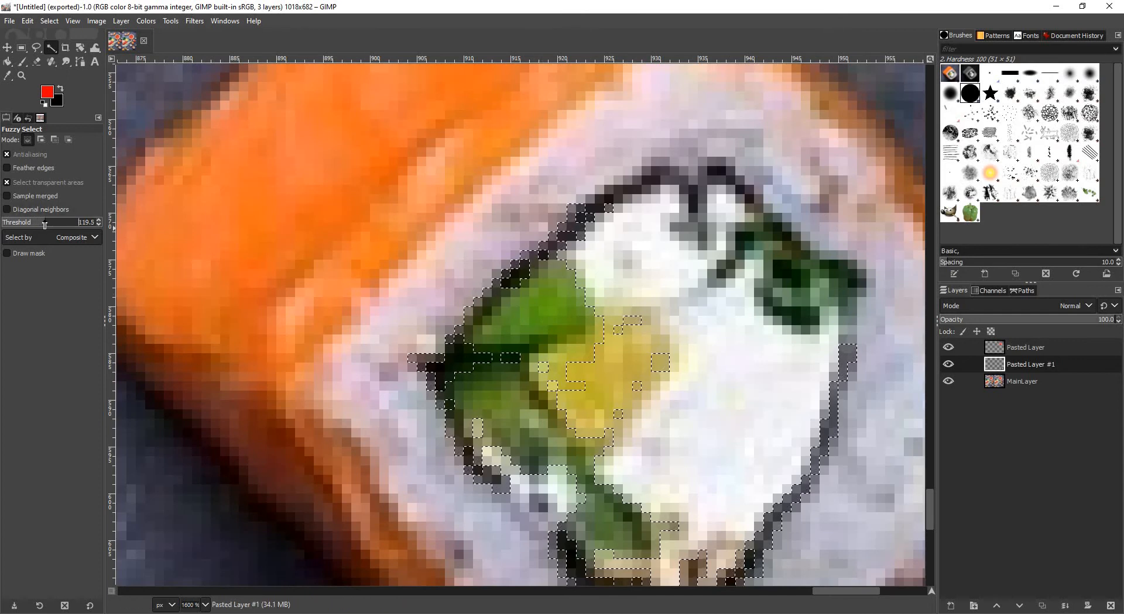
{"action": "left_click", "coordinate": [43, 225]}
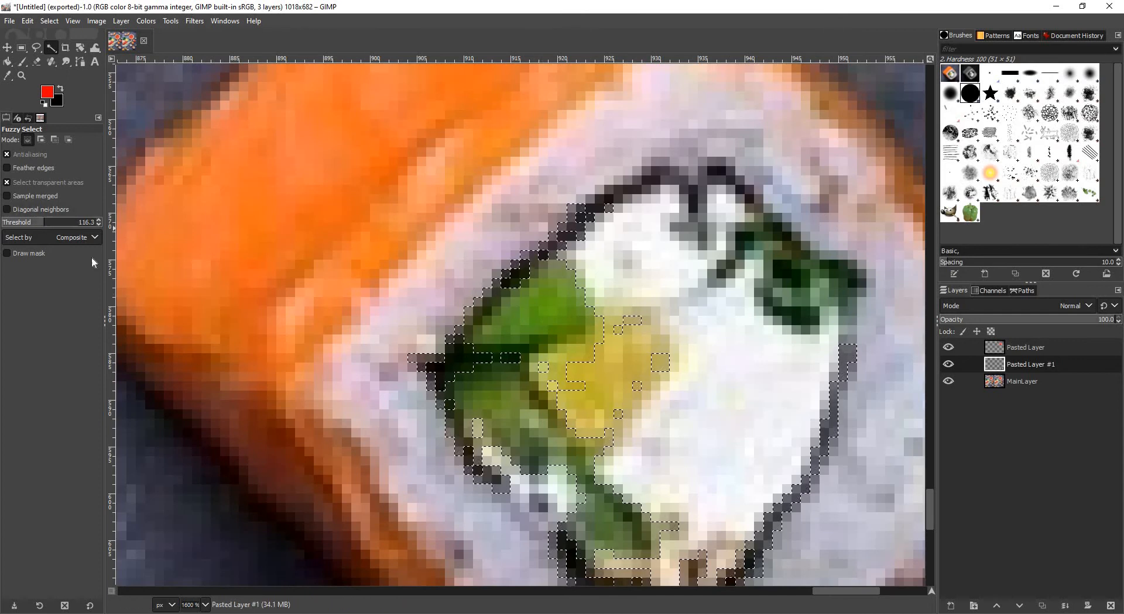
{"action": "left_click", "coordinate": [536, 318]}
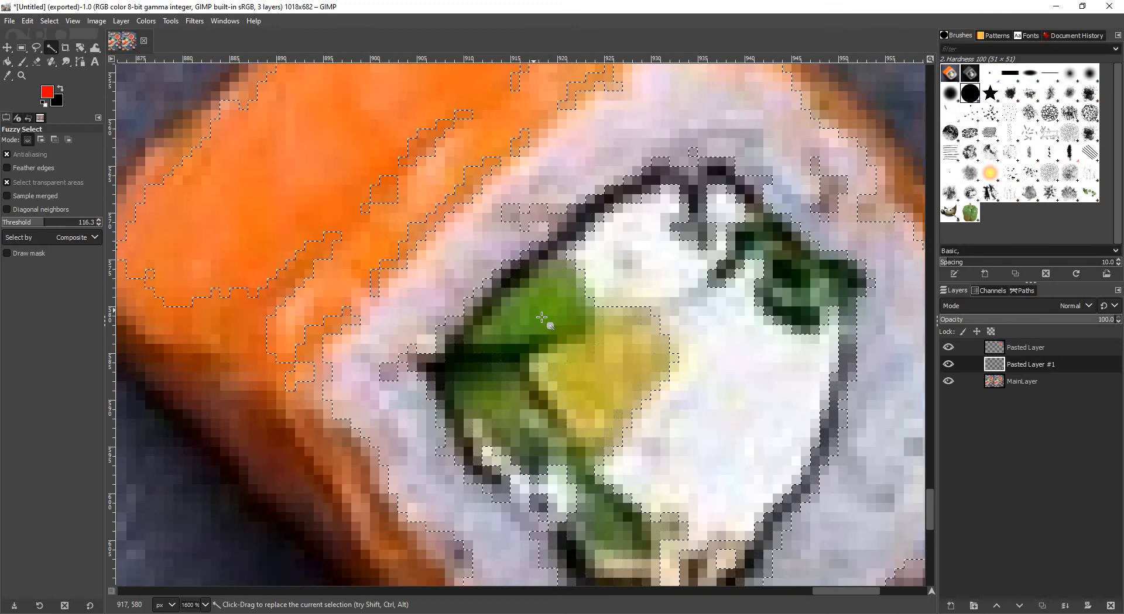
{"action": "scroll", "coordinate": [541, 318], "scroll_direction": "down", "scroll_amount": 2}
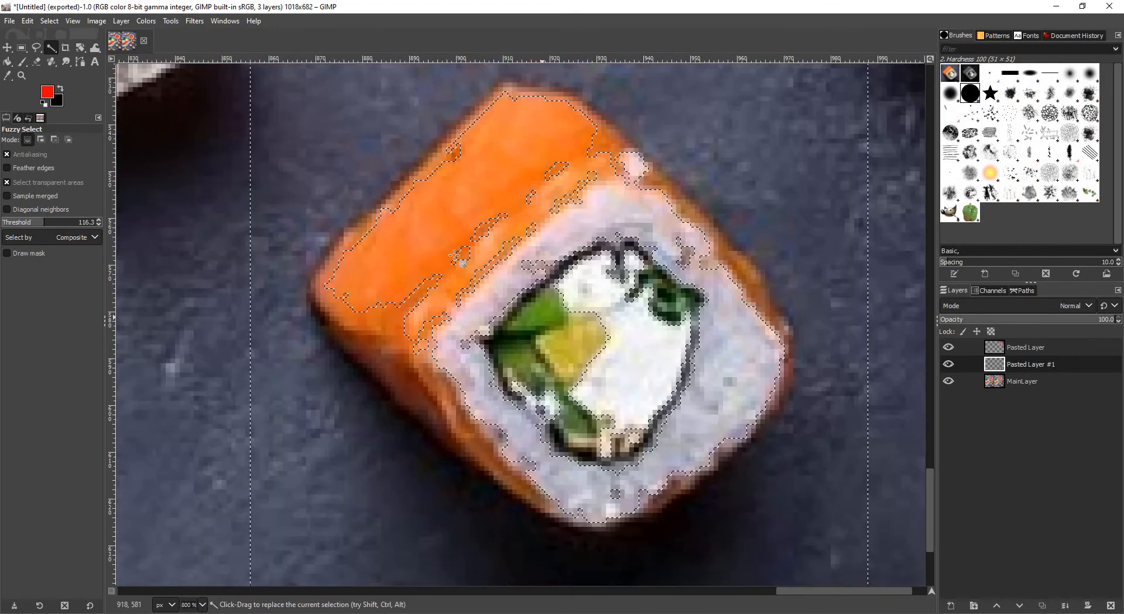
Fuzzy-select the roll's filling at threshold 89.3 and recolour it with Hue-Saturation, using hue 105.4, lightness 22.6 and saturation 25.0.
{"action": "left_click", "coordinate": [32, 224]}
{"action": "left_click_drag", "start_coordinate": [543, 343], "coordinate": [541, 314]}
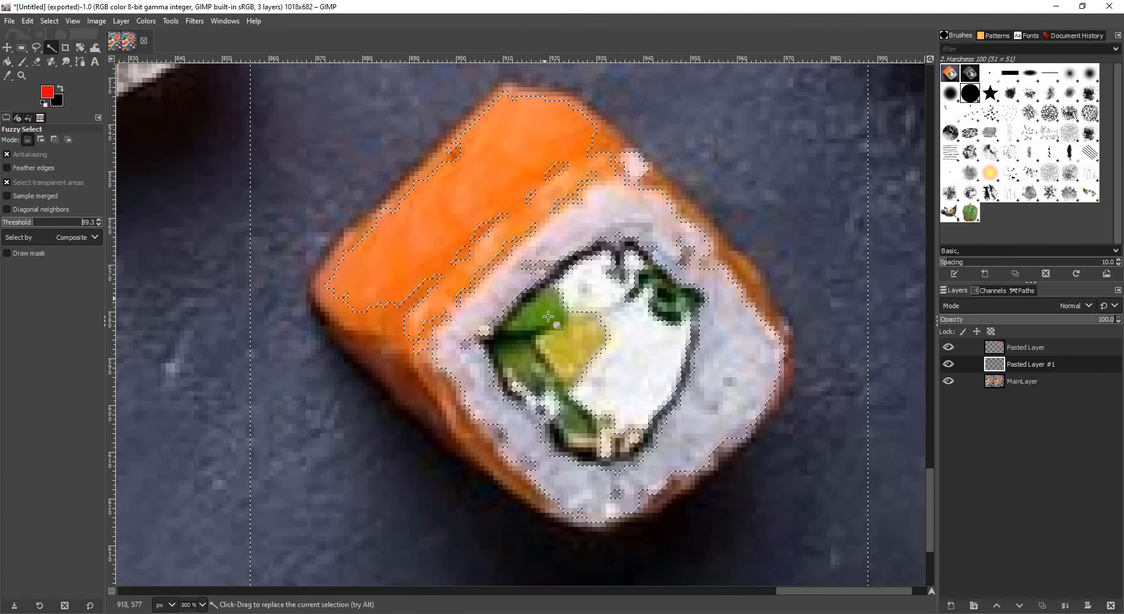
{"action": "left_click", "coordinate": [147, 22]}
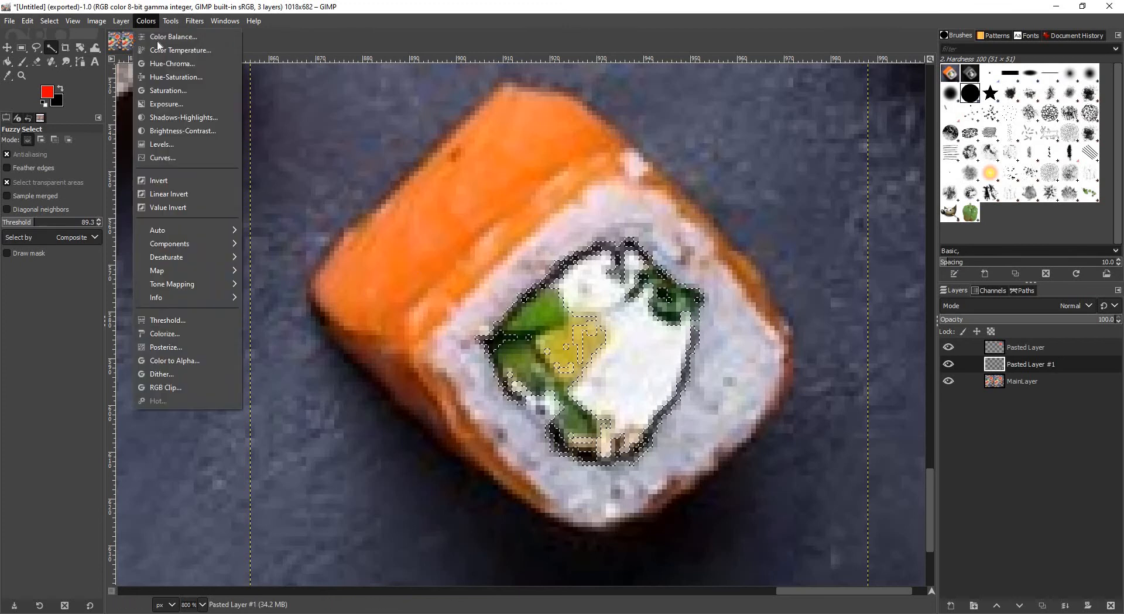
{"action": "left_click", "coordinate": [176, 76]}
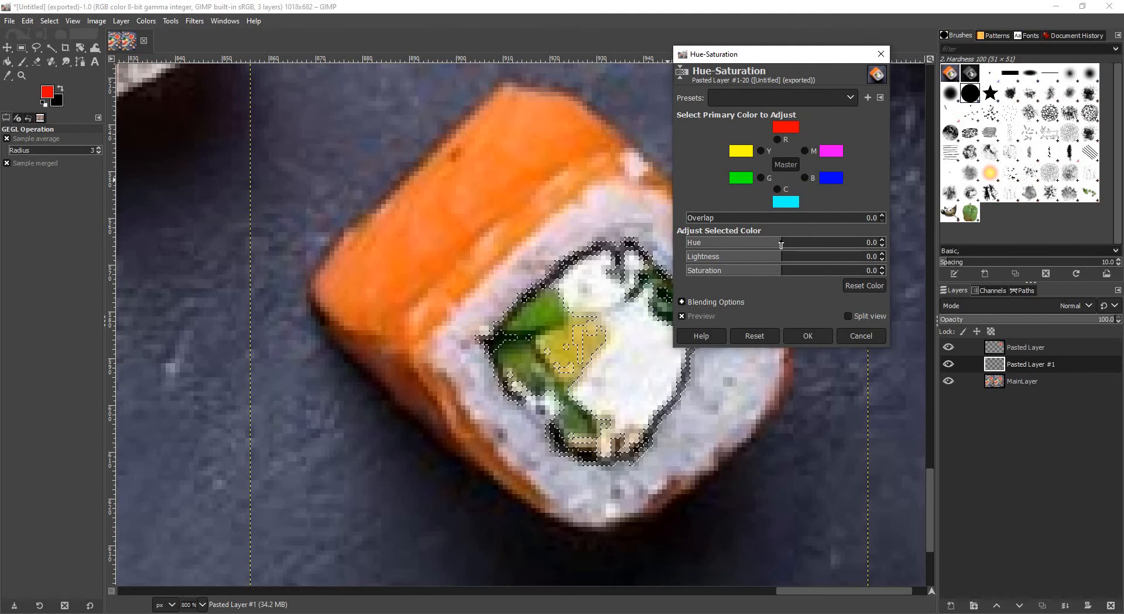
{"action": "left_click_drag", "start_coordinate": [813, 246], "coordinate": [805, 275]}
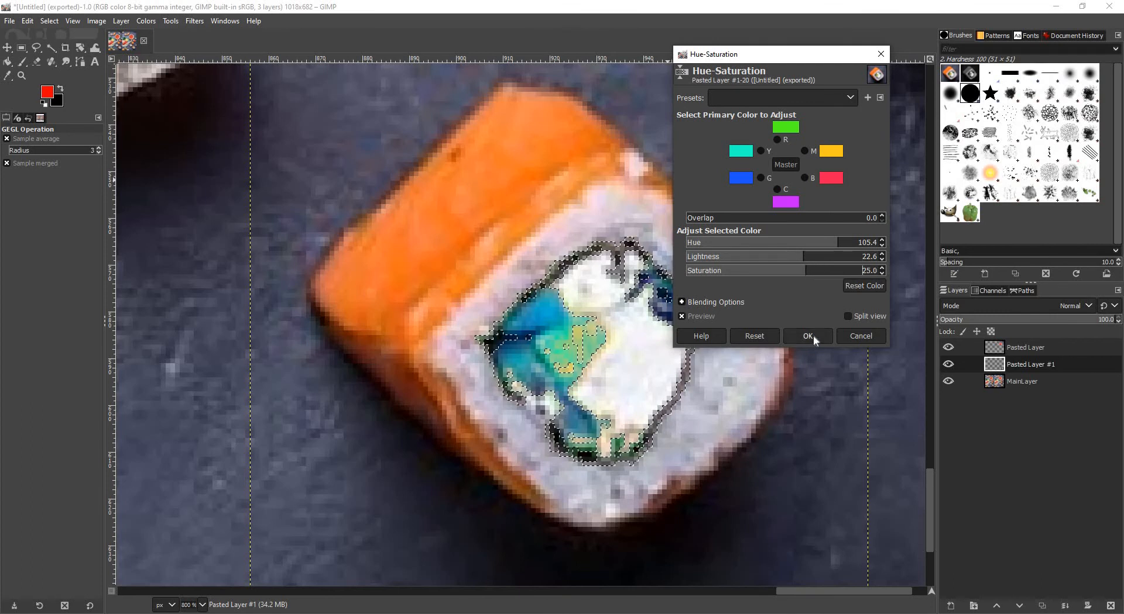
{"action": "left_click", "coordinate": [813, 336]}
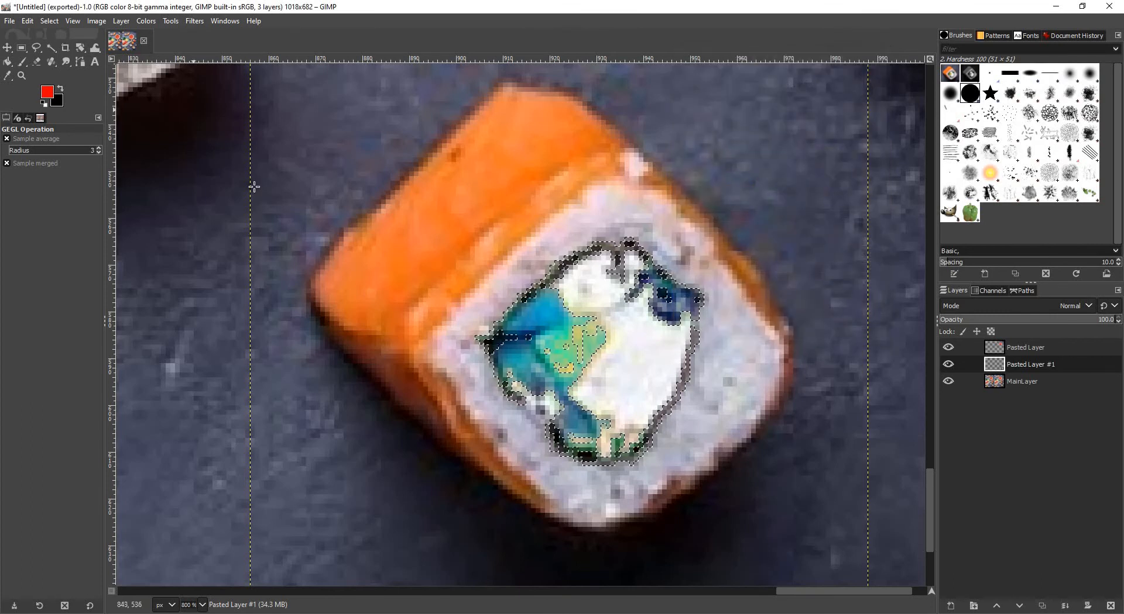
Clear the selection around the recoloured filling and compare the edited roll with the original in the left-hand photo.
{"action": "key", "text": "ctrl+shift+a"}
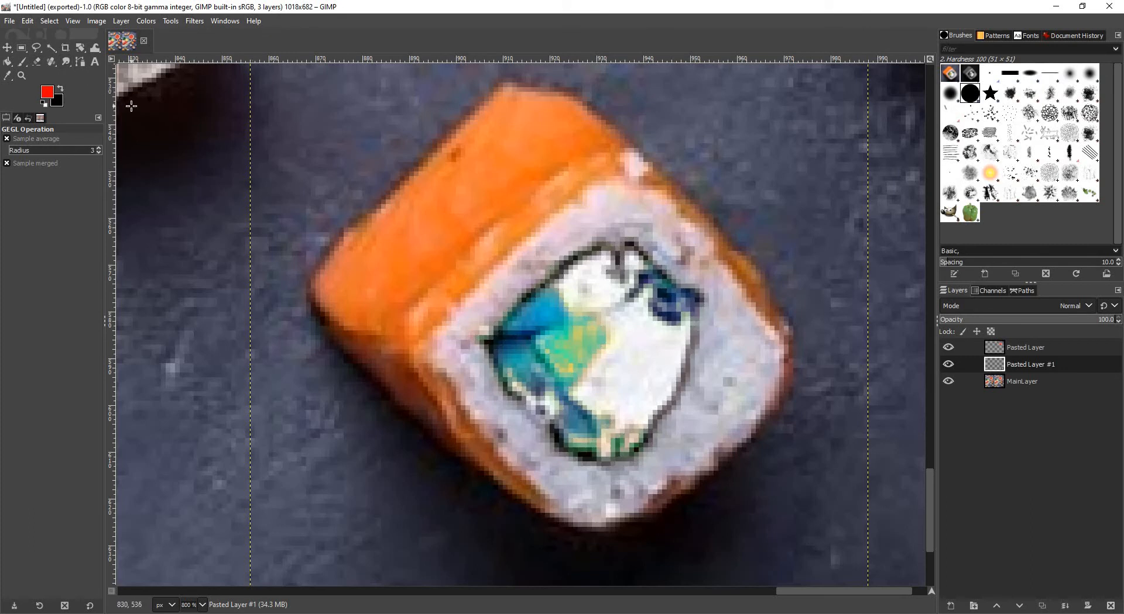
{"action": "key", "text": "ctrl+z"}
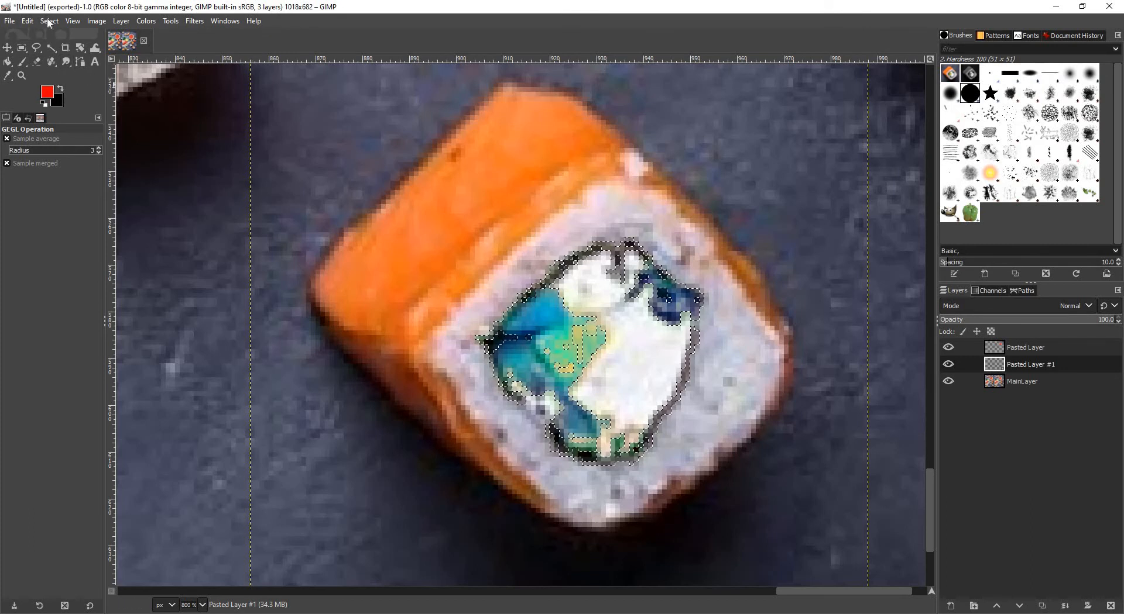
{"action": "left_click", "coordinate": [49, 21]}
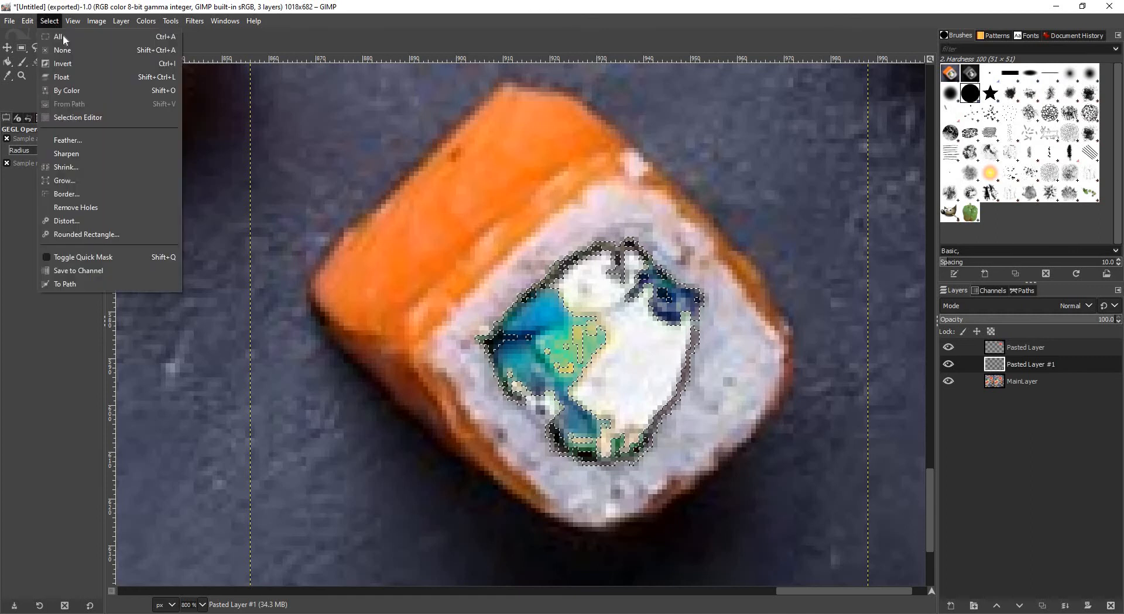
{"action": "left_click", "coordinate": [71, 53]}
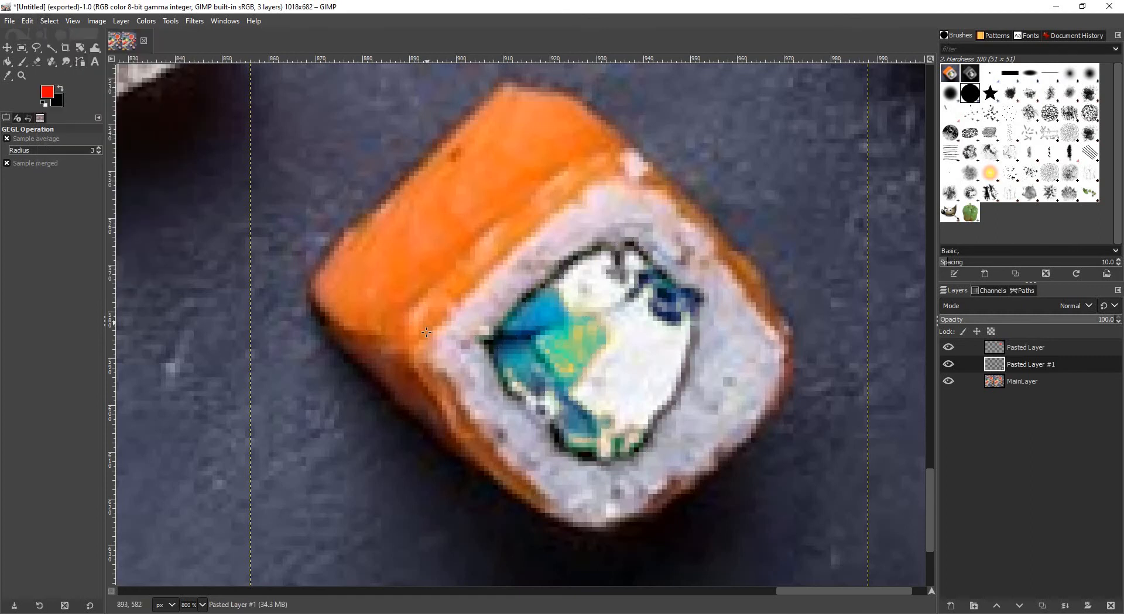
{"action": "scroll", "coordinate": [424, 338], "scroll_direction": "down", "scroll_amount": 4}
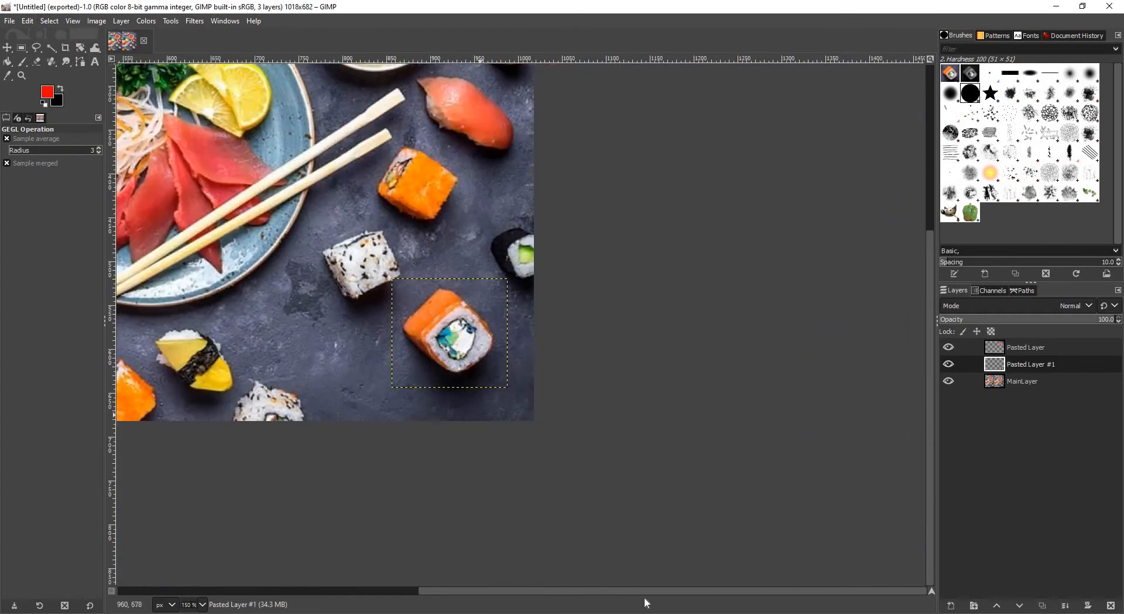
{"action": "left_click_drag", "start_coordinate": [603, 591], "coordinate": [379, 576]}
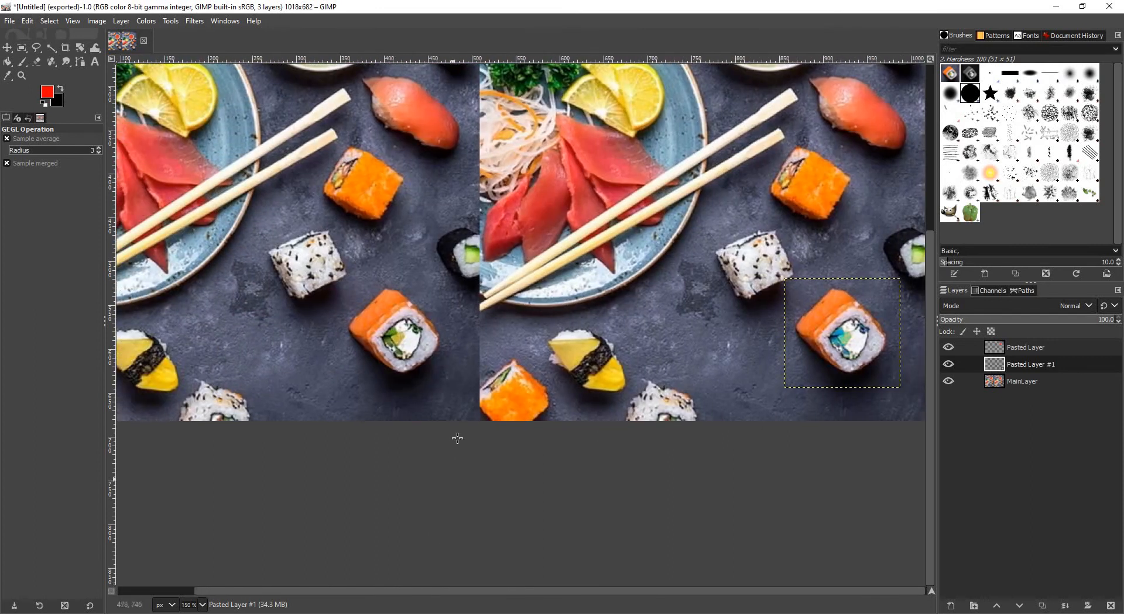
{"action": "scroll", "coordinate": [457, 438], "scroll_direction": "down", "scroll_amount": 1}
{"action": "scroll", "coordinate": [457, 438], "scroll_direction": "down", "scroll_amount": 1}
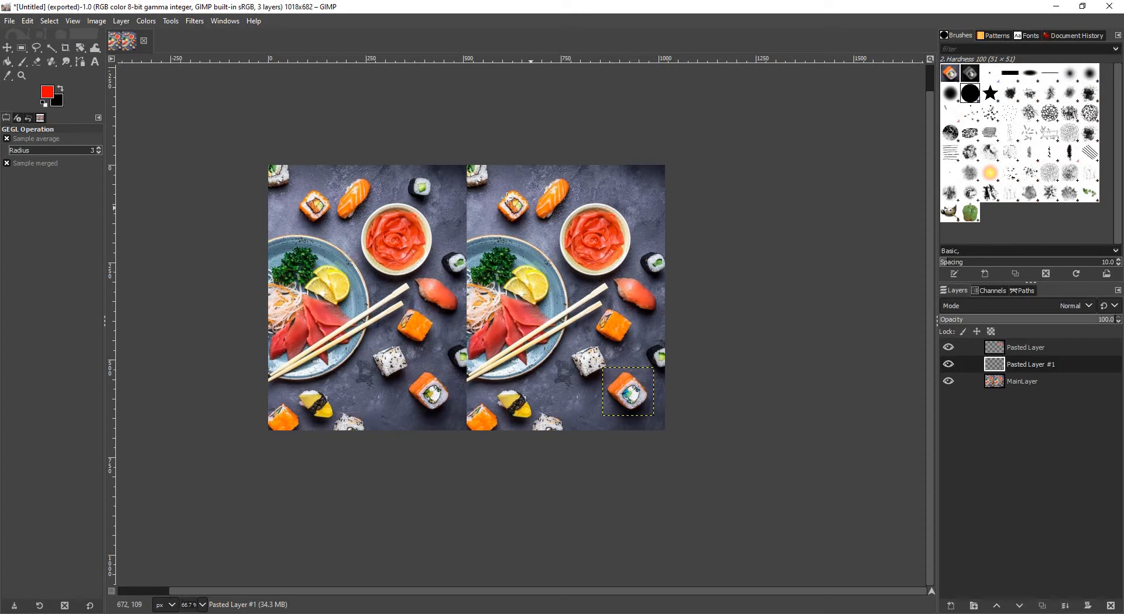
On MainLayer, make a rectangle selection about 112 × 109 px around the orange-edged roll near the top of the right-hand photo.
{"action": "scroll", "coordinate": [512, 196], "scroll_direction": "up", "scroll_amount": 5}
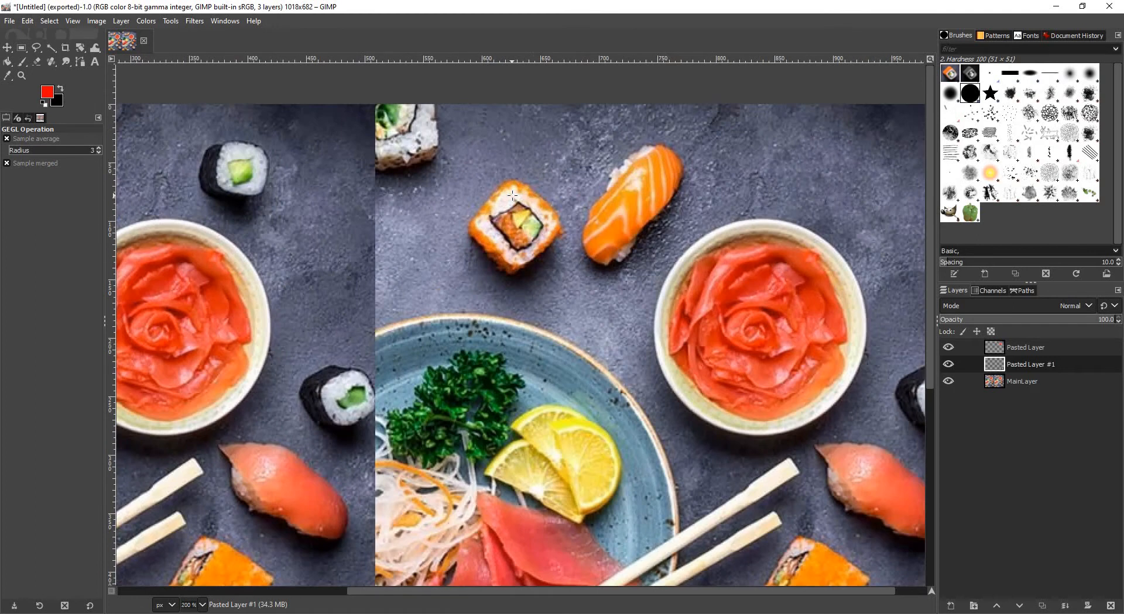
{"action": "scroll", "coordinate": [512, 197], "scroll_direction": "up", "scroll_amount": 1}
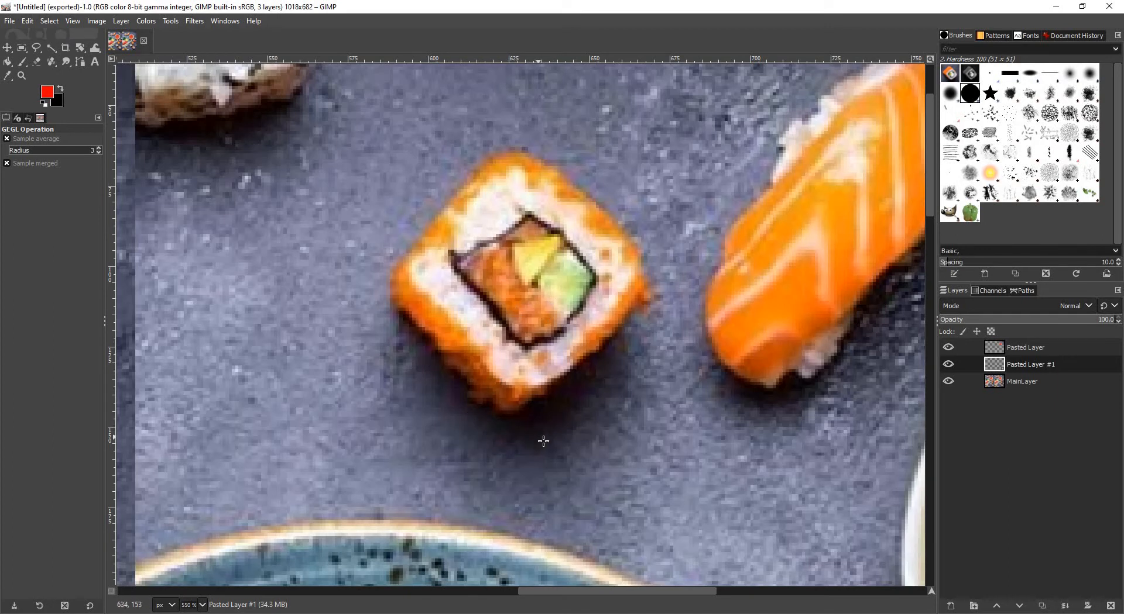
{"action": "scroll", "coordinate": [543, 442], "scroll_direction": "down", "scroll_amount": 2}
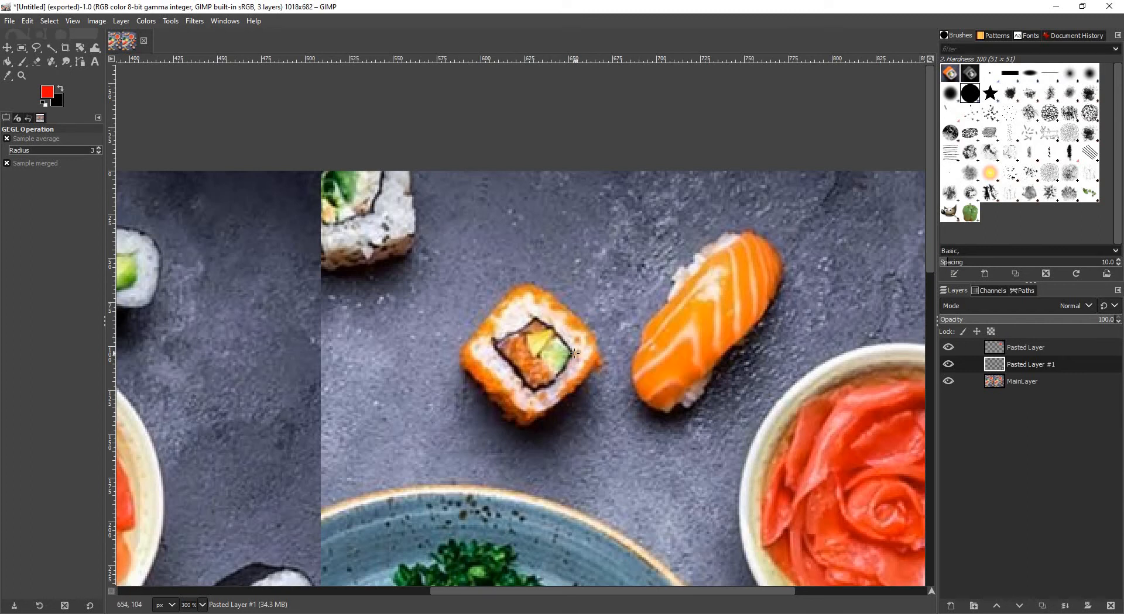
{"action": "left_click", "coordinate": [1019, 389]}
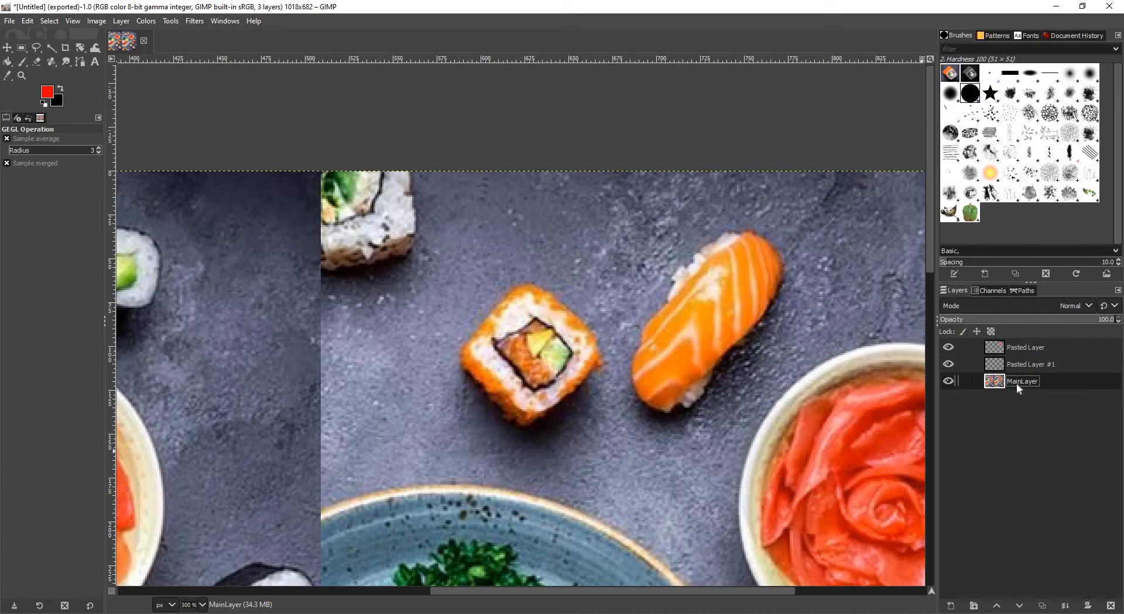
{"action": "left_click", "coordinate": [22, 48]}
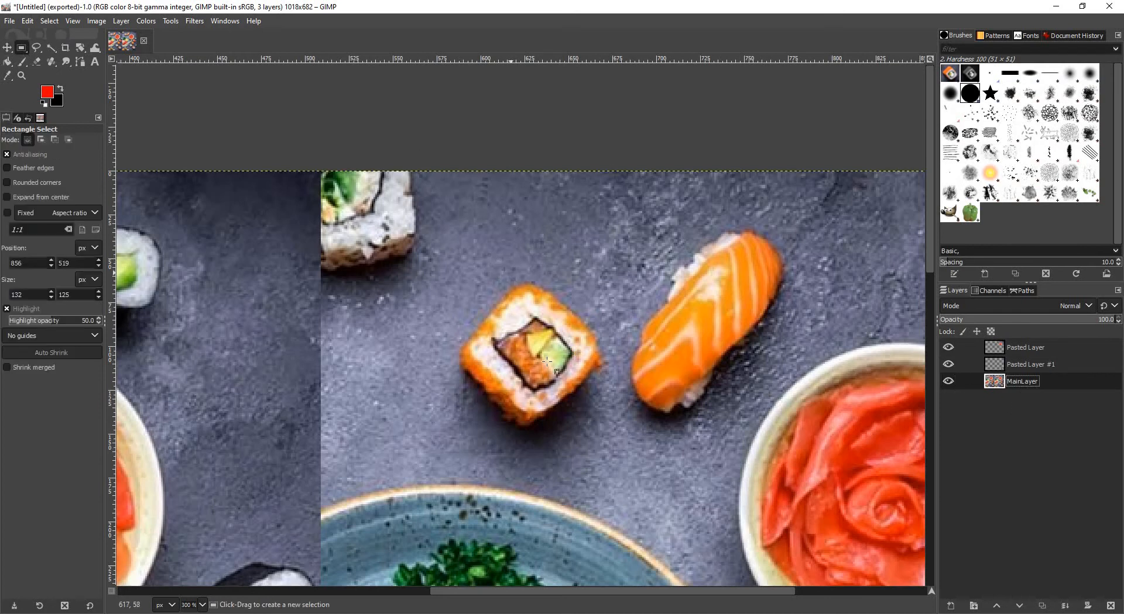
{"action": "scroll", "coordinate": [527, 363], "scroll_direction": "up", "scroll_amount": 2}
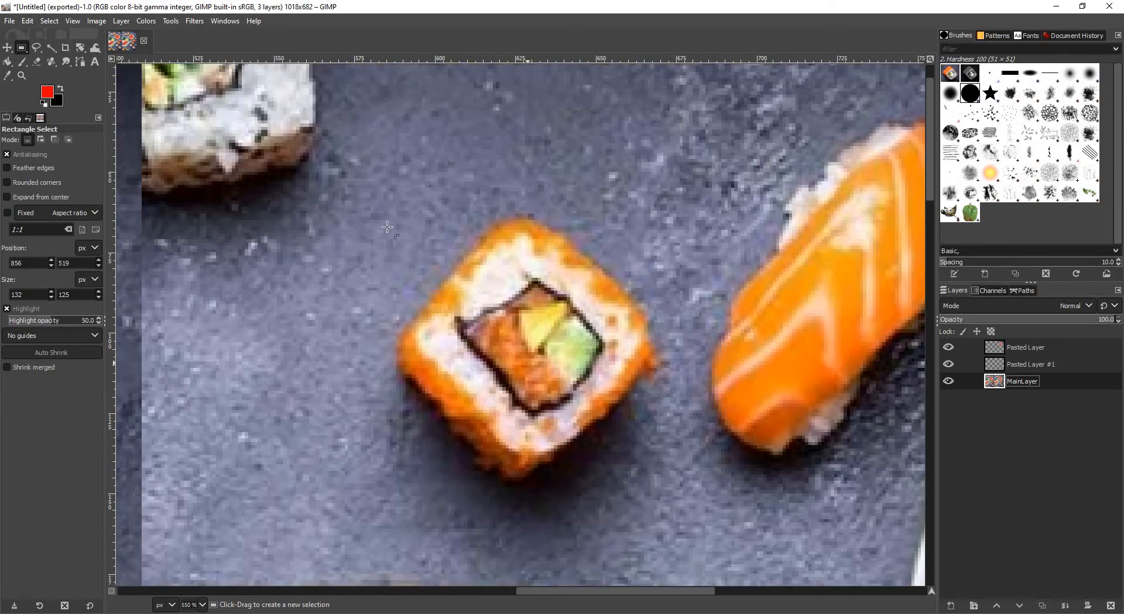
{"action": "left_click_drag", "start_coordinate": [345, 189], "coordinate": [650, 467]}
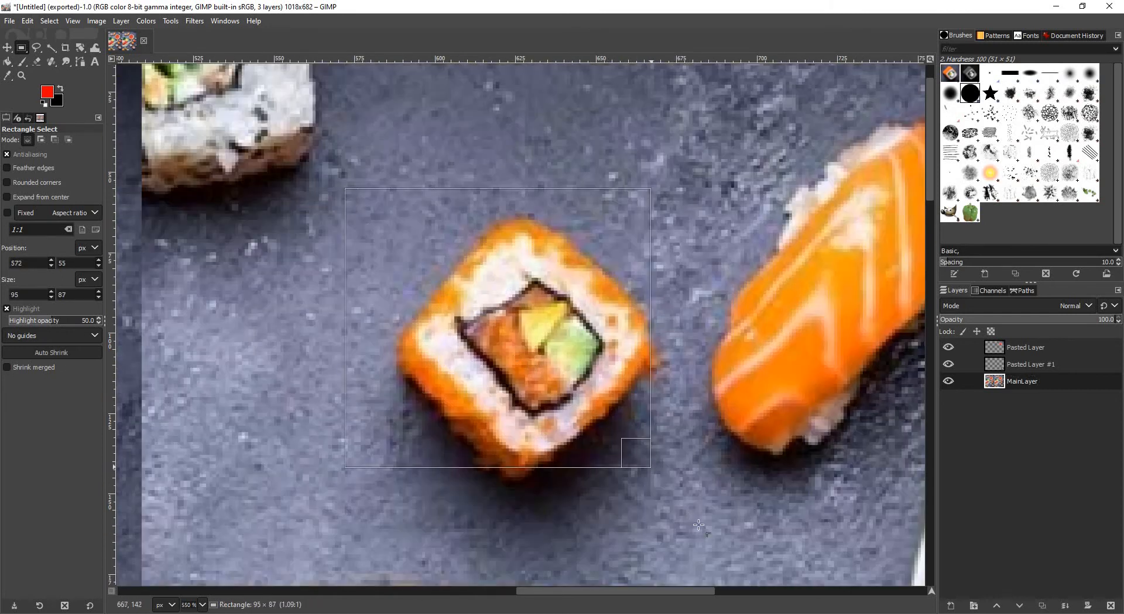
{"action": "left_click_drag", "start_coordinate": [698, 526], "coordinate": [704, 538]}
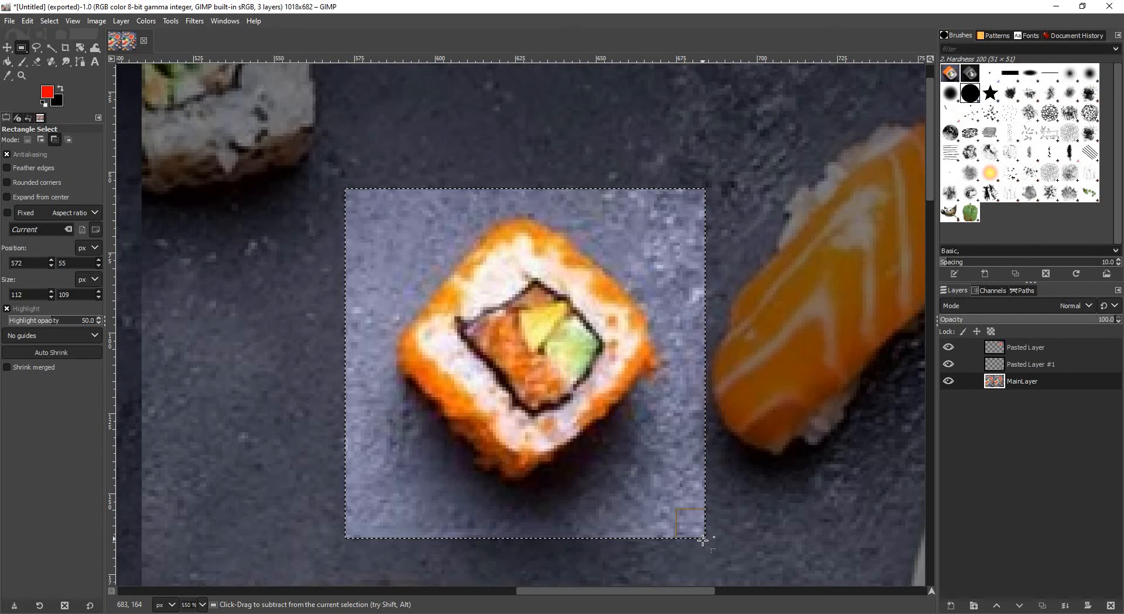
Copy the selected roll and paste it onto a new layer above MainLayer.
{"action": "key", "text": "ctrl+c"}
{"action": "key", "text": "ctrl+v"}
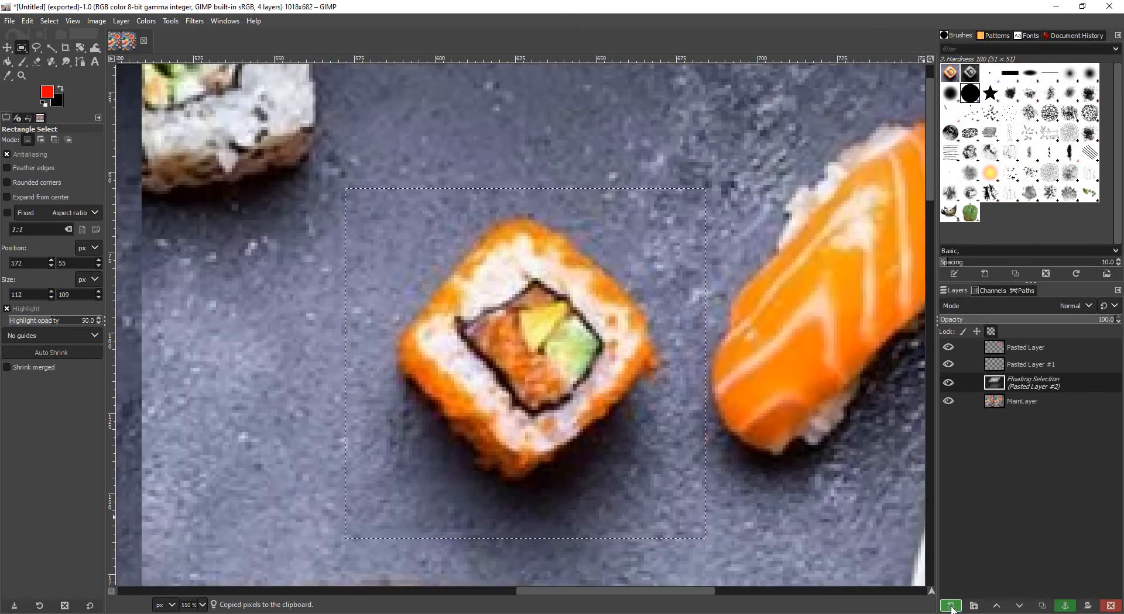
{"action": "left_click", "coordinate": [950, 607]}
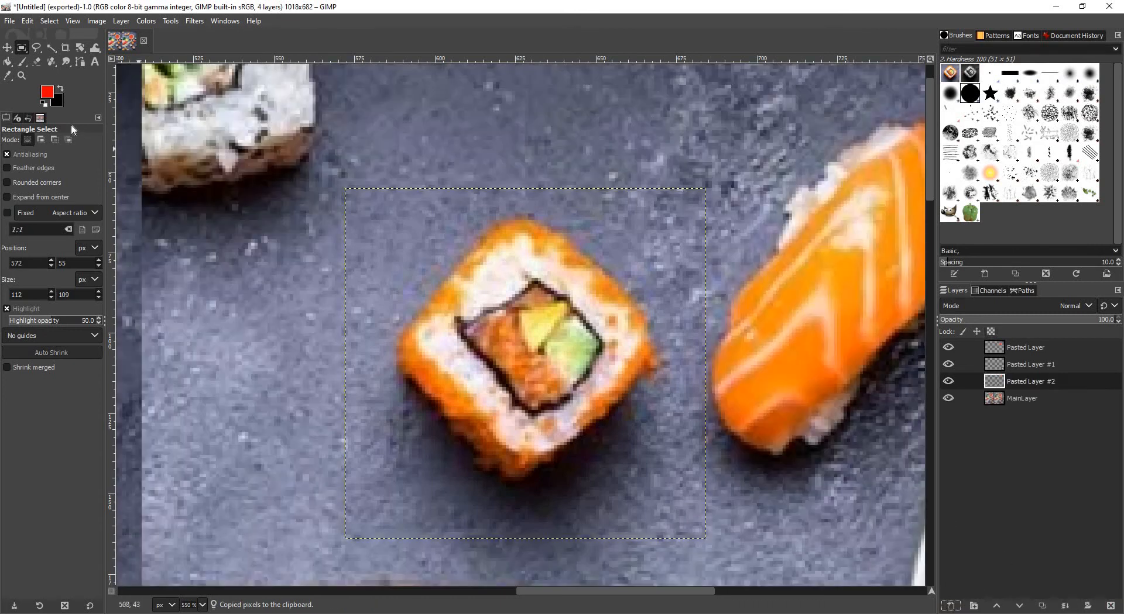
With MainLayer temporarily hidden, erase the background around the pasted roll using a size 19 hard eraser.
{"action": "left_click", "coordinate": [948, 398]}
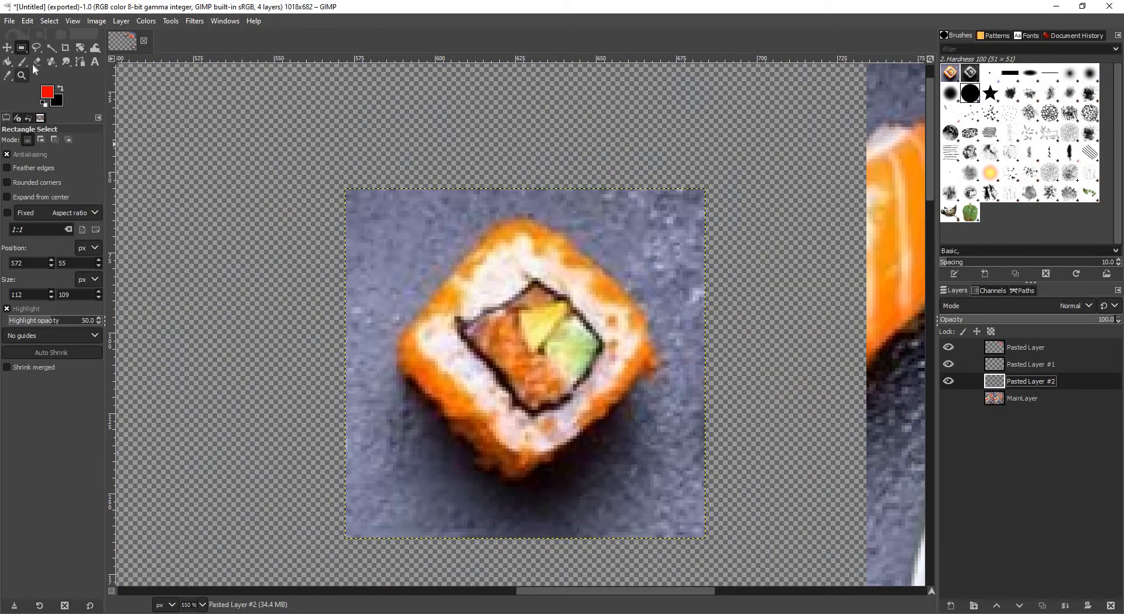
{"action": "key", "text": "shift+e"}
{"action": "mouse_move", "coordinate": [358, 212]}
{"action": "left_mouse_down"}
{"action": "mouse_move", "coordinate": [365, 249]}
{"action": "mouse_move", "coordinate": [440, 176]}
{"action": "mouse_move", "coordinate": [473, 183]}
{"action": "mouse_move", "coordinate": [458, 205]}
{"action": "mouse_move", "coordinate": [469, 203]}
{"action": "mouse_move", "coordinate": [420, 245]}
{"action": "mouse_move", "coordinate": [447, 223]}
{"action": "mouse_move", "coordinate": [377, 309]}
{"action": "mouse_move", "coordinate": [352, 292]}
{"action": "mouse_move", "coordinate": [369, 331]}
{"action": "mouse_move", "coordinate": [368, 375]}
{"action": "mouse_move", "coordinate": [475, 498]}
{"action": "mouse_move", "coordinate": [395, 437]}
{"action": "mouse_move", "coordinate": [372, 484]}
{"action": "mouse_move", "coordinate": [475, 529]}
{"action": "mouse_move", "coordinate": [457, 522]}
{"action": "mouse_move", "coordinate": [543, 506]}
{"action": "mouse_move", "coordinate": [653, 426]}
{"action": "mouse_move", "coordinate": [691, 378]}
{"action": "mouse_move", "coordinate": [679, 309]}
{"action": "left_mouse_up"}
{"action": "mouse_move", "coordinate": [651, 272]}
{"action": "left_mouse_down"}
{"action": "mouse_move", "coordinate": [553, 193]}
{"action": "mouse_move", "coordinate": [514, 180]}
{"action": "mouse_move", "coordinate": [492, 192]}
{"action": "mouse_move", "coordinate": [533, 181]}
{"action": "mouse_move", "coordinate": [699, 238]}
{"action": "mouse_move", "coordinate": [693, 192]}
{"action": "mouse_move", "coordinate": [765, 374]}
{"action": "left_mouse_up"}
{"action": "mouse_move", "coordinate": [691, 473]}
{"action": "left_mouse_down"}
{"action": "mouse_move", "coordinate": [581, 548]}
{"action": "mouse_move", "coordinate": [739, 446]}
{"action": "mouse_move", "coordinate": [707, 395]}
{"action": "mouse_move", "coordinate": [694, 481]}
{"action": "mouse_move", "coordinate": [682, 430]}
{"action": "mouse_move", "coordinate": [658, 404]}
{"action": "mouse_move", "coordinate": [601, 509]}
{"action": "mouse_move", "coordinate": [431, 510]}
{"action": "left_mouse_up"}
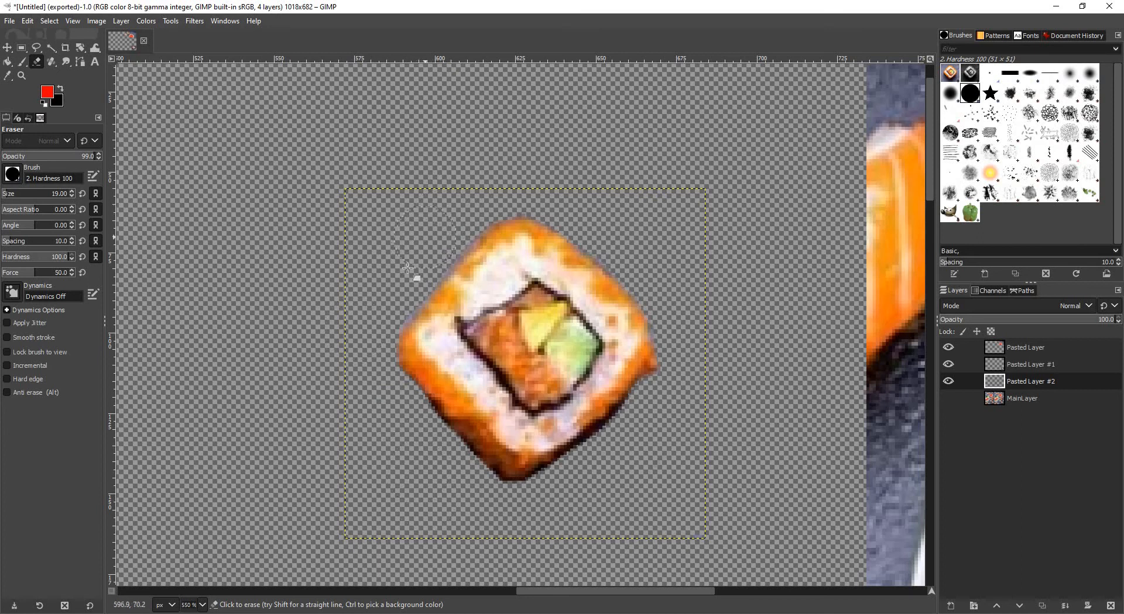
{"action": "left_click", "coordinate": [947, 397]}
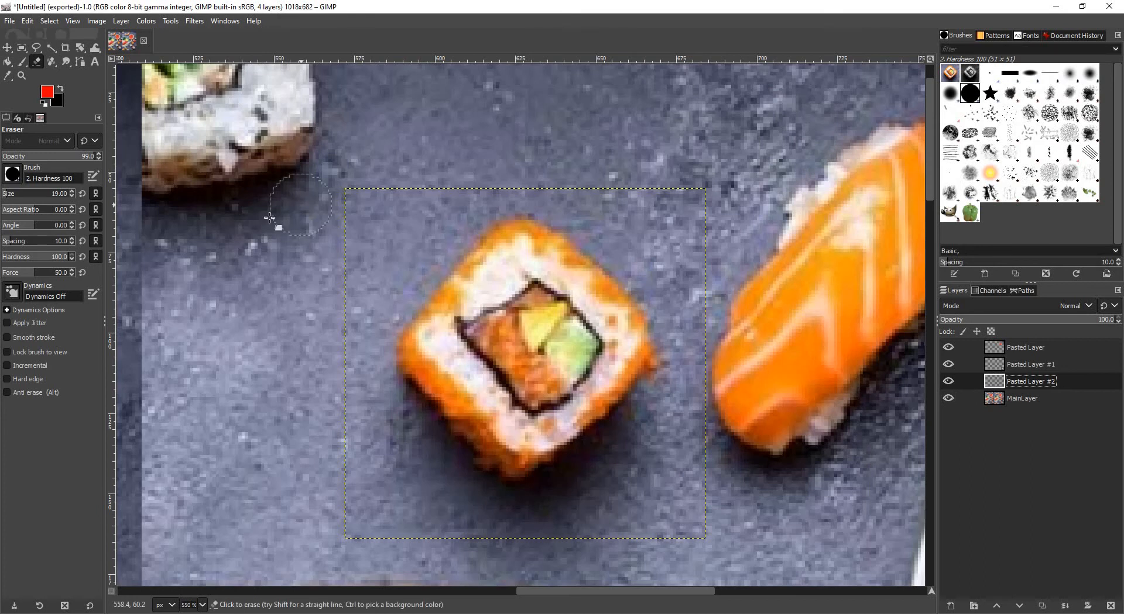
Rotate the cut-out roll about half a turn and move it up to cover the original roll.
{"action": "left_click", "coordinate": [82, 54]}
{"action": "left_click_drag", "start_coordinate": [581, 293], "coordinate": [512, 391]}
{"action": "key", "text": "Return"}
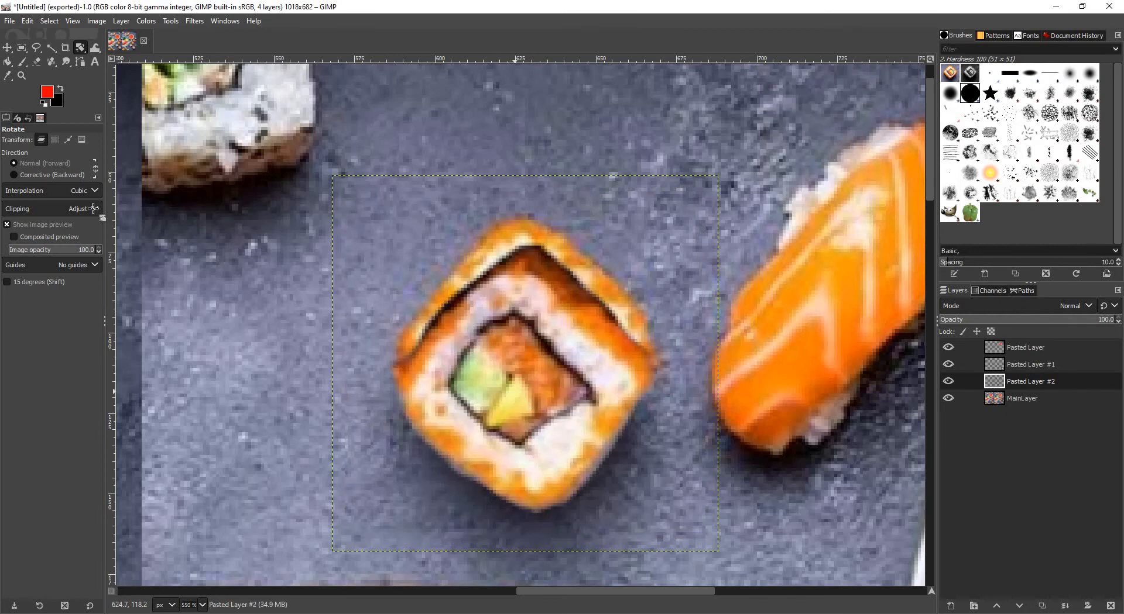
{"action": "key", "text": "m"}
{"action": "mouse_move", "coordinate": [548, 408]}
{"action": "left_mouse_down"}
{"action": "mouse_move", "coordinate": [550, 377]}
{"action": "mouse_move", "coordinate": [556, 390]}
{"action": "left_mouse_up"}
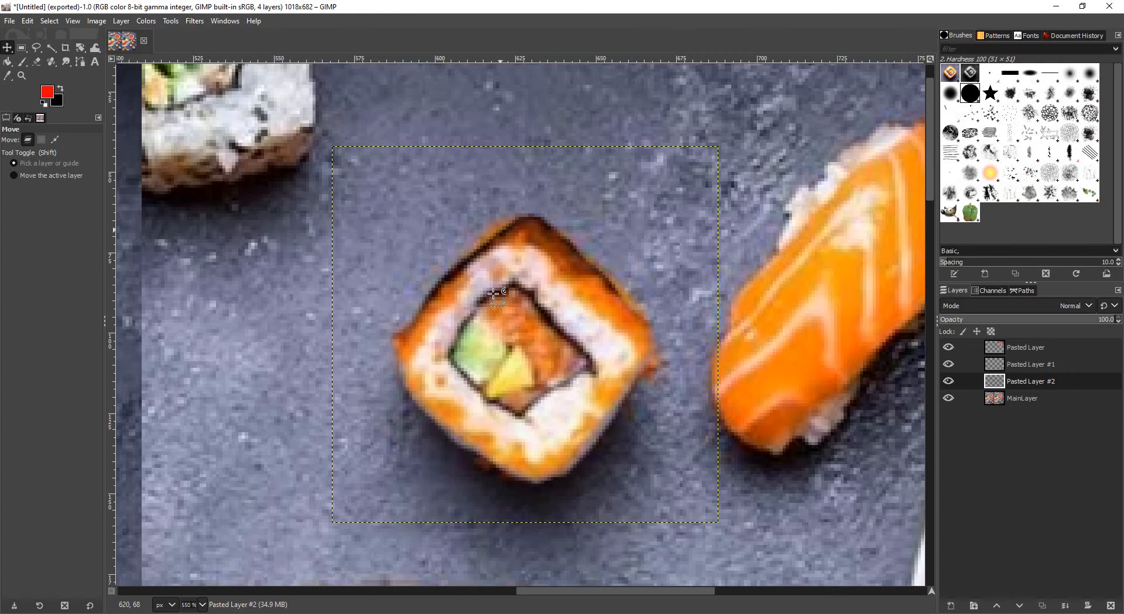
{"action": "scroll", "coordinate": [497, 272], "scroll_direction": "down", "scroll_amount": 1}
{"action": "scroll", "coordinate": [578, 301], "scroll_direction": "up", "scroll_amount": 1}
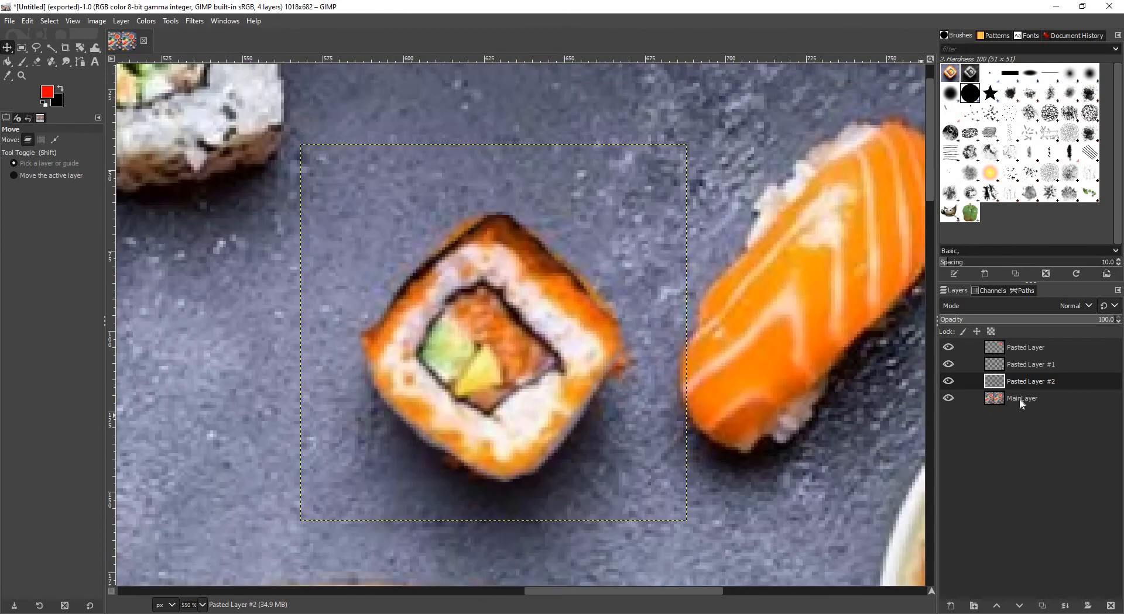
On MainLayer, clone dark background over the original roll's orange edges showing around the upper side of the rotated copy, using brush size 19.
{"action": "left_click", "coordinate": [1020, 399]}
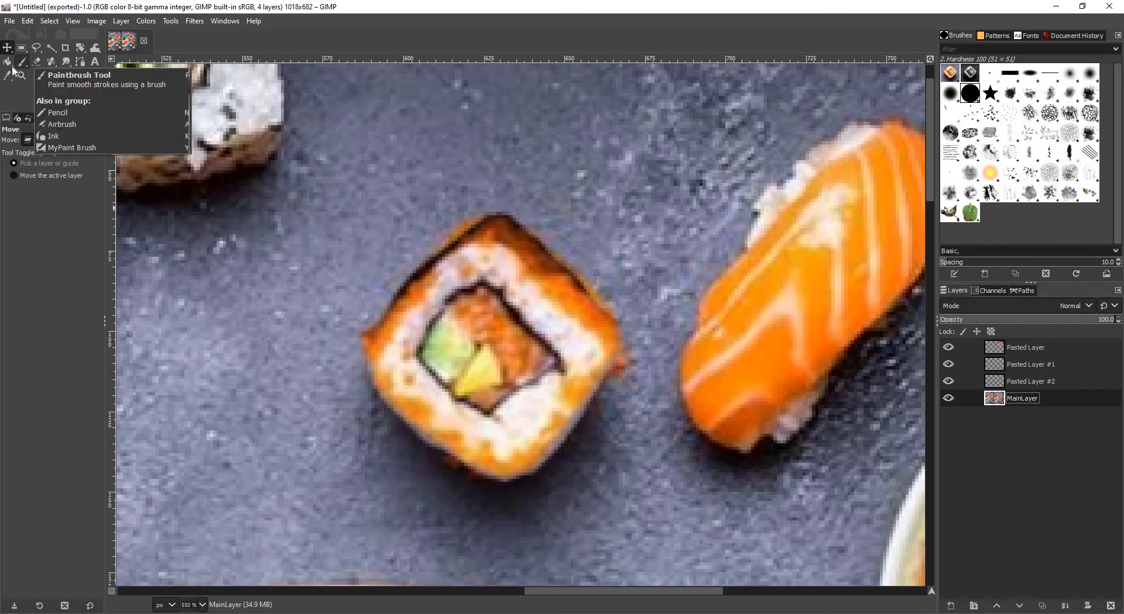
{"action": "left_click", "coordinate": [67, 63]}
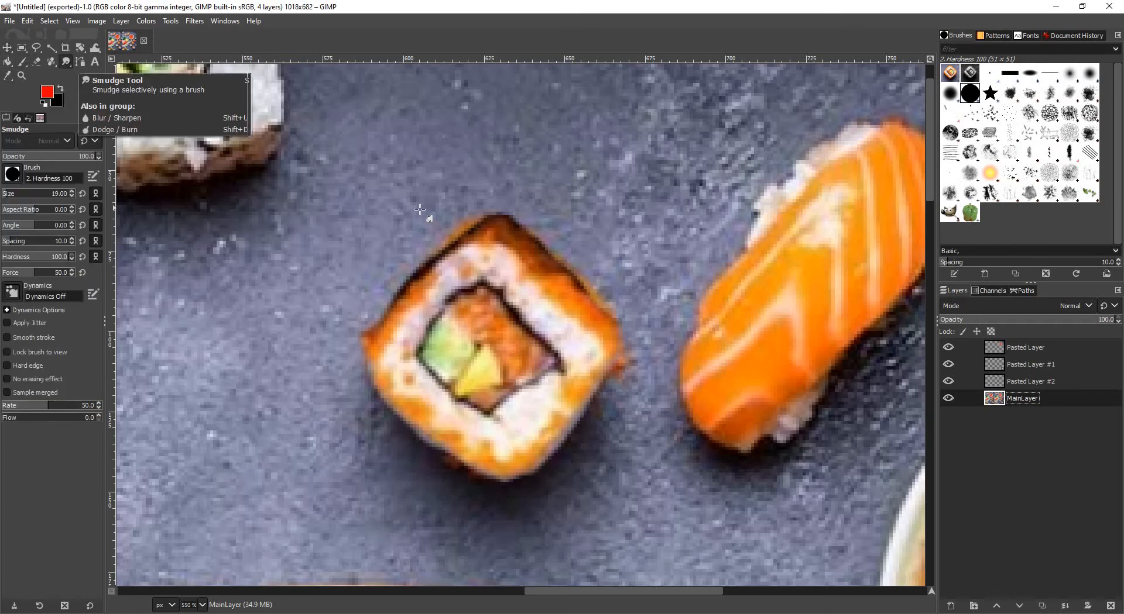
{"action": "mouse_move", "coordinate": [439, 204]}
{"action": "left_mouse_down"}
{"action": "mouse_move", "coordinate": [439, 232]}
{"action": "mouse_move", "coordinate": [462, 217]}
{"action": "left_mouse_up"}
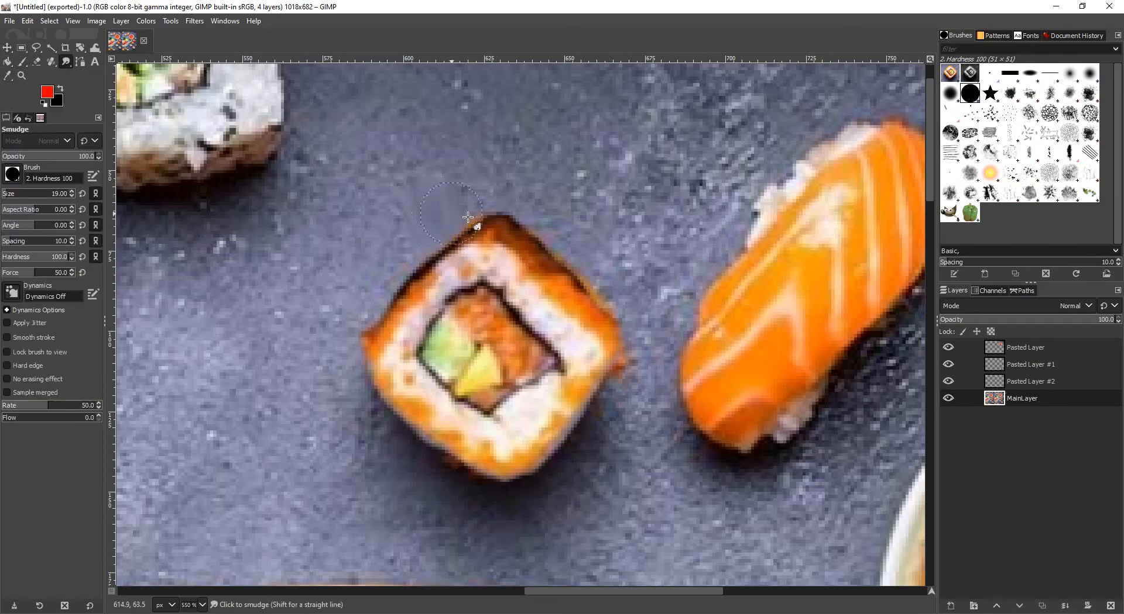
{"action": "left_click", "coordinate": [72, 68]}
{"action": "right_click", "coordinate": [52, 63]}
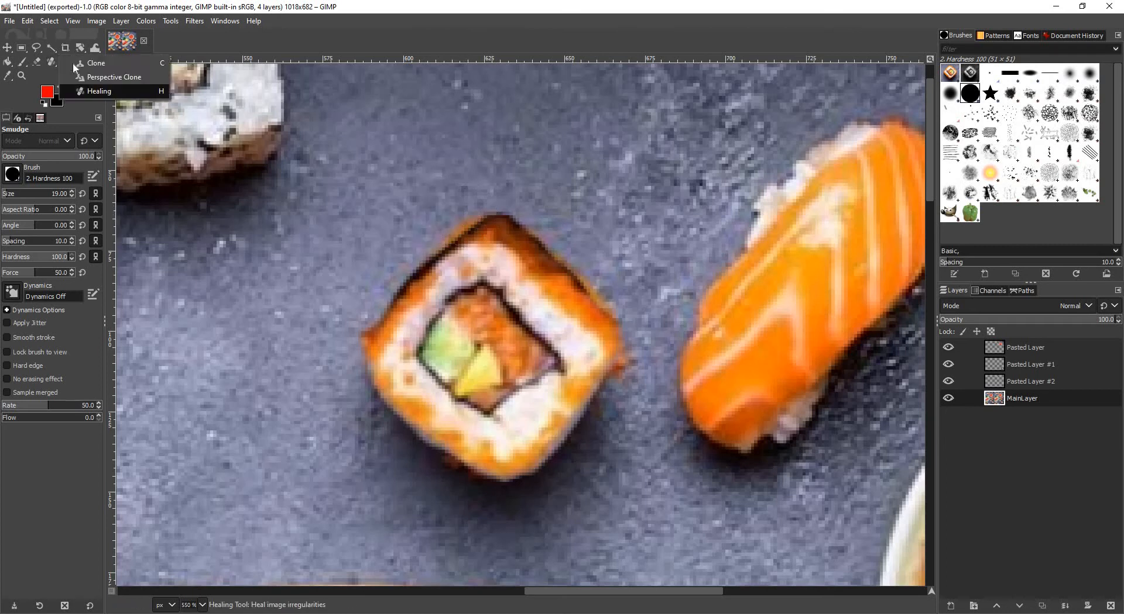
{"action": "left_click", "coordinate": [88, 64]}
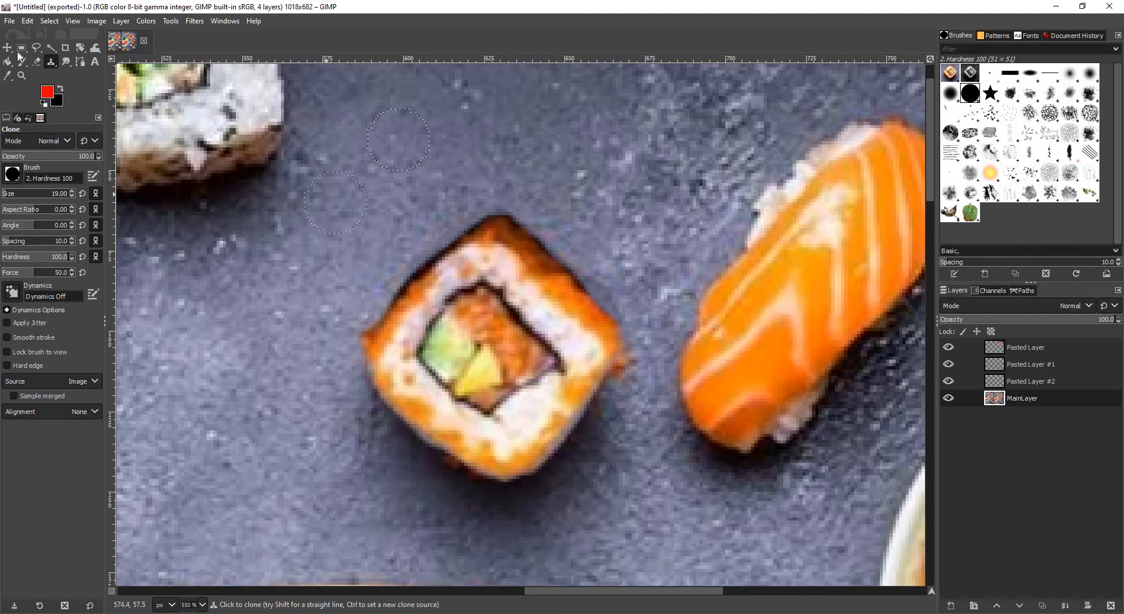
{"action": "key", "text": "m"}
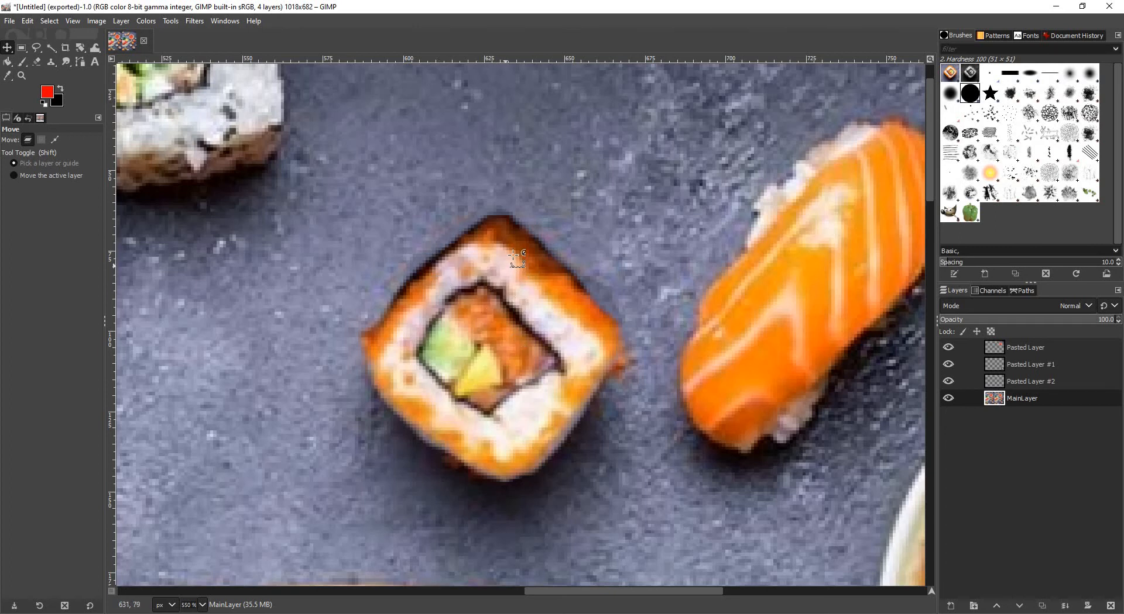
{"action": "scroll", "coordinate": [518, 255], "scroll_direction": "up", "scroll_amount": 1}
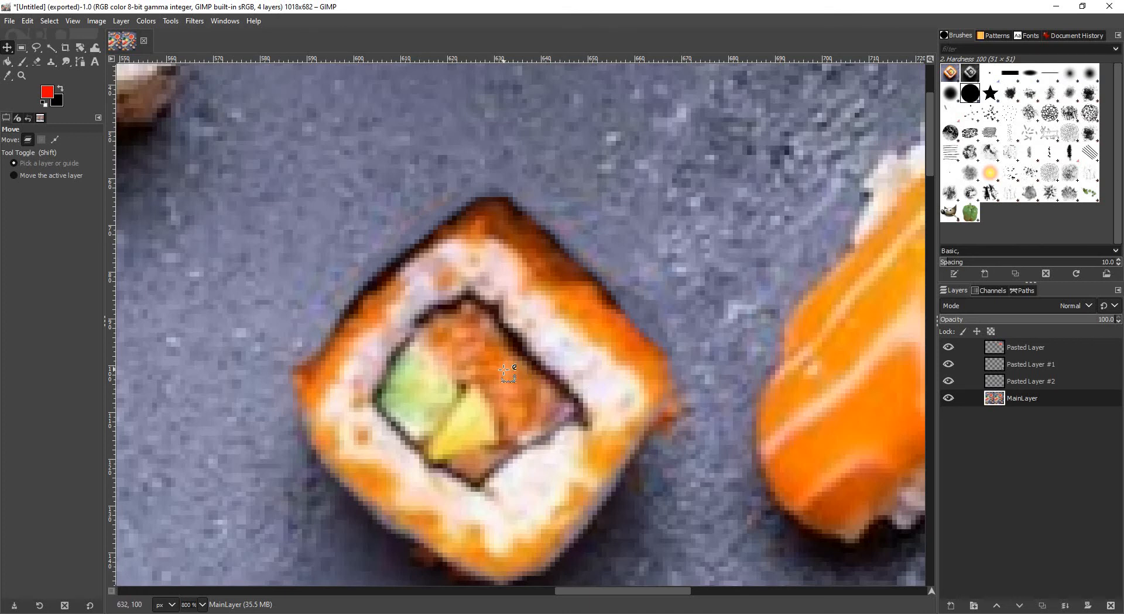
Add the red Sans-serif text "Yummy" beside the chopstick tips, below the ginger bowl in the right-hand photo.
{"action": "scroll", "coordinate": [503, 372], "scroll_direction": "down", "scroll_amount": 7}
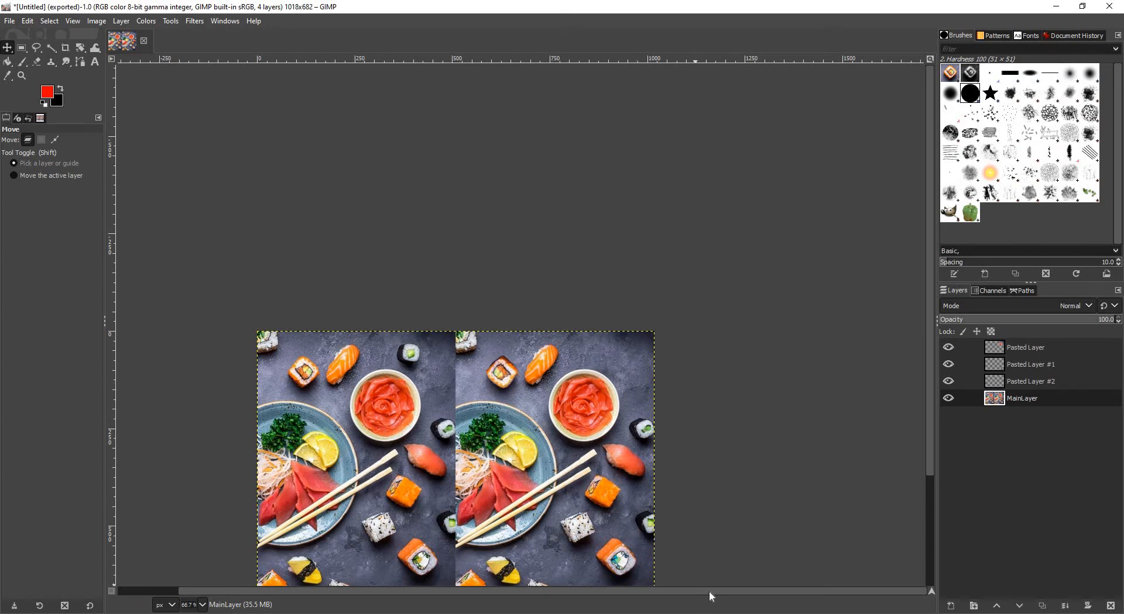
{"action": "left_click_drag", "start_coordinate": [627, 592], "coordinate": [562, 592]}
{"action": "scroll", "coordinate": [615, 488], "scroll_direction": "down", "scroll_amount": 1}
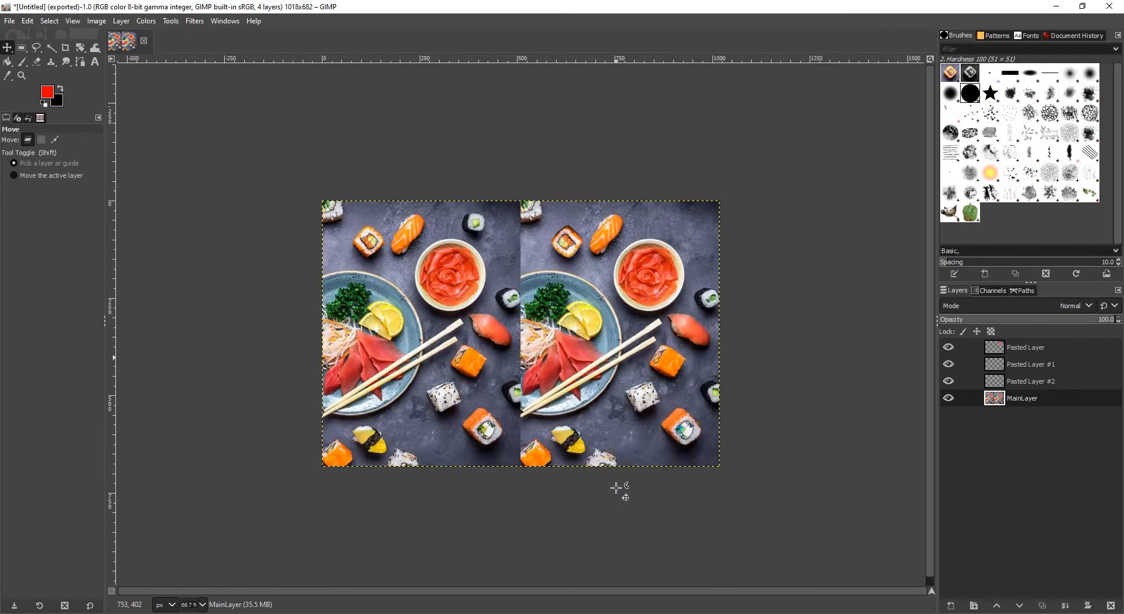
{"action": "left_click", "coordinate": [96, 63]}
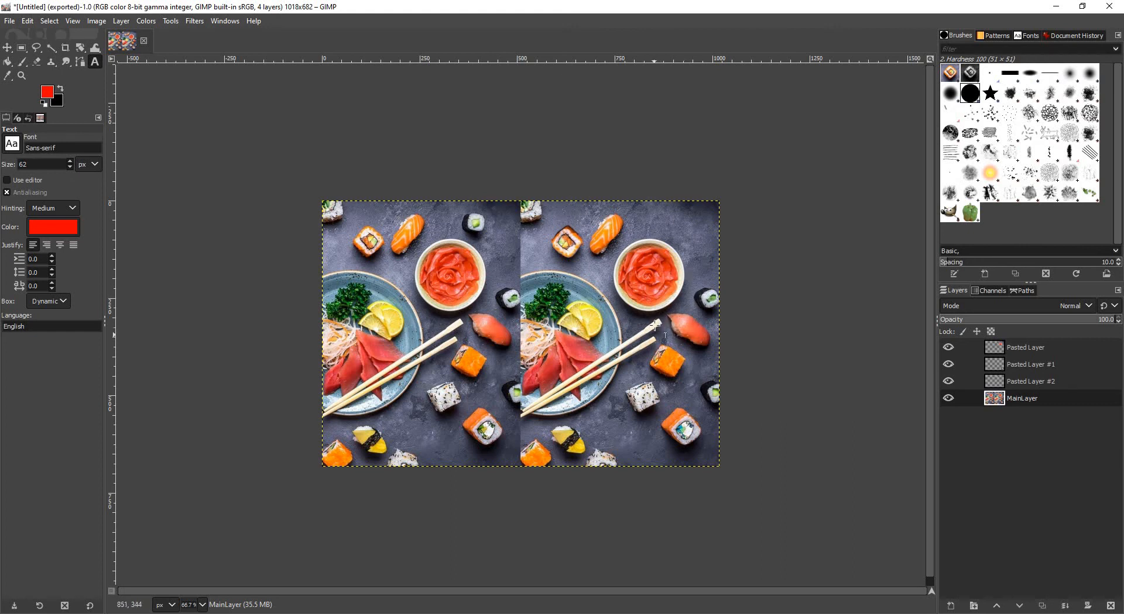
{"action": "scroll", "coordinate": [653, 332], "scroll_direction": "up", "scroll_amount": 5}
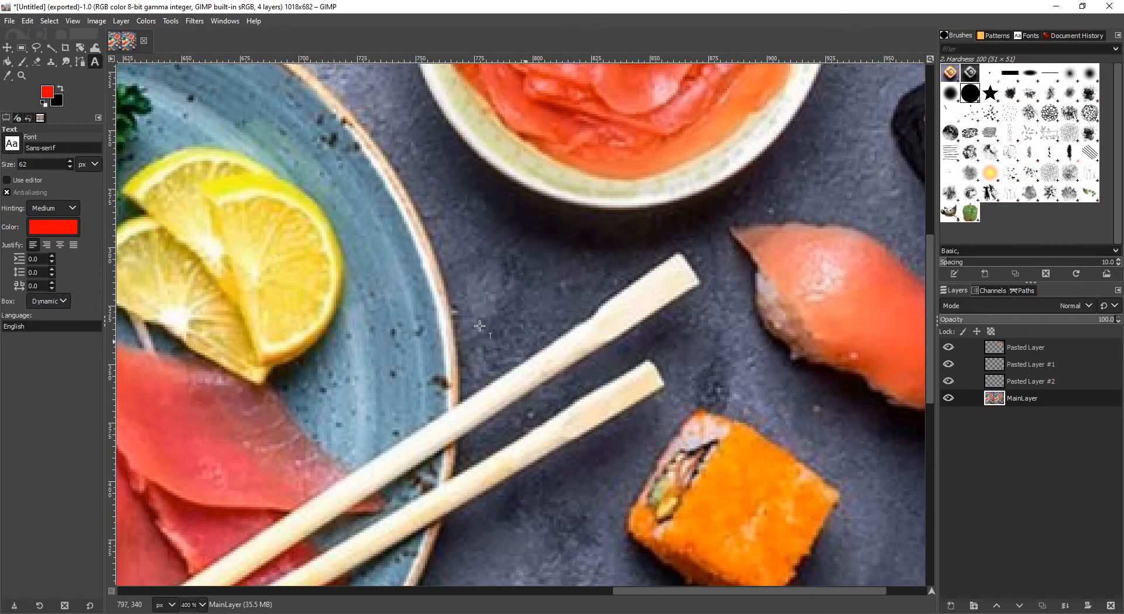
{"action": "left_click", "coordinate": [479, 297]}
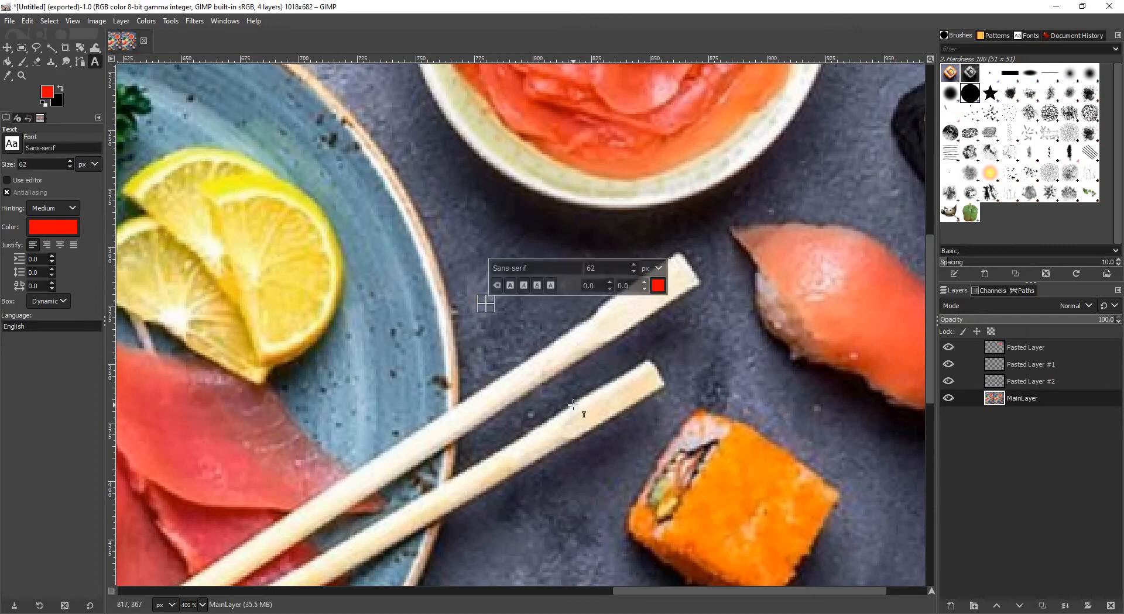
{"action": "type", "text": "Yummy"}
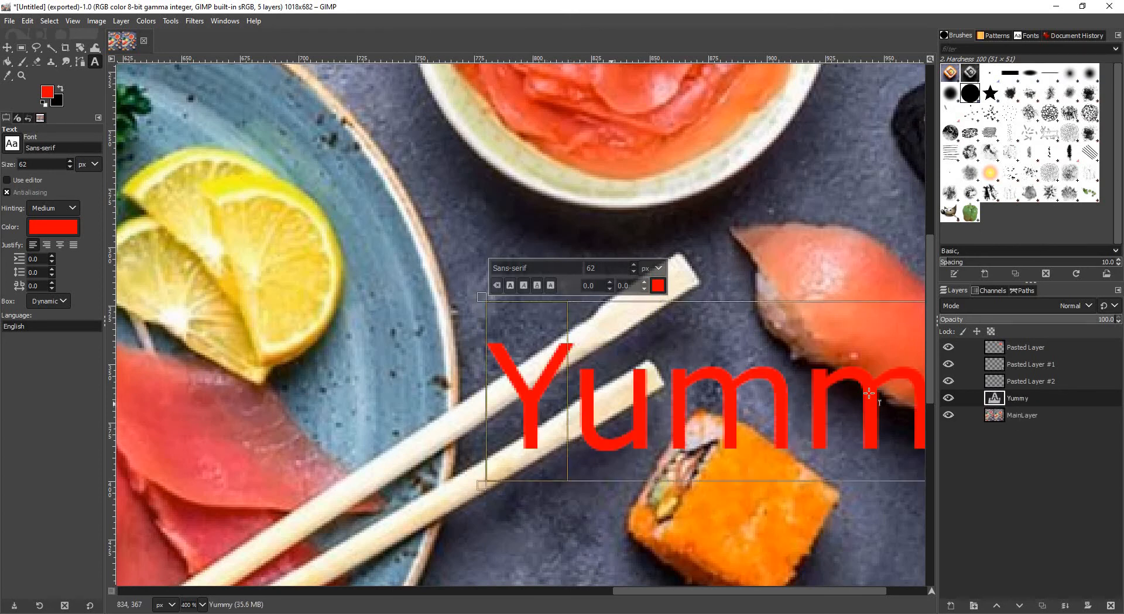
Reduce the "Yummy" text size to 14 px.
{"action": "left_click", "coordinate": [633, 270]}
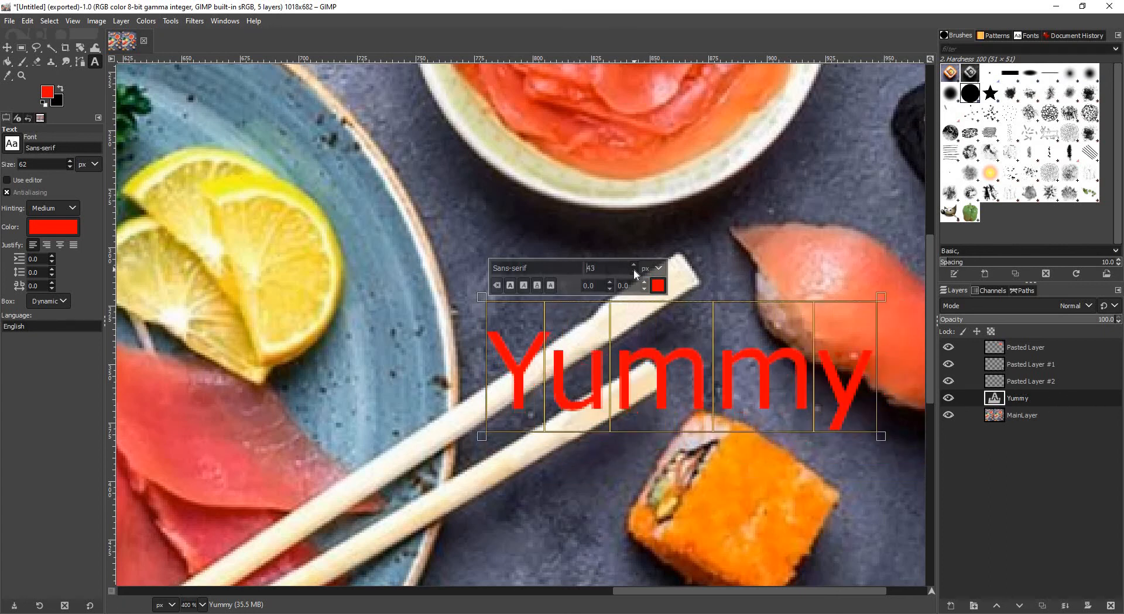
{"action": "left_click", "coordinate": [634, 270]}
{"action": "left_click", "coordinate": [634, 270]}
{"action": "left_click", "coordinate": [634, 270]}
{"action": "left_click", "coordinate": [633, 271]}
{"action": "left_click", "coordinate": [633, 270]}
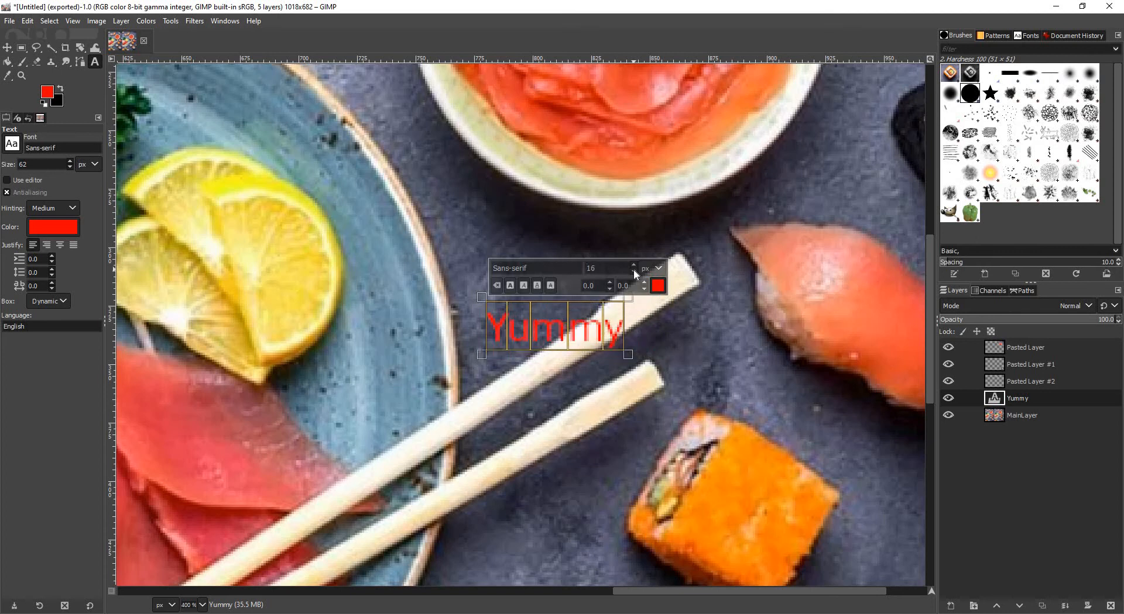
{"action": "left_click", "coordinate": [634, 270]}
{"action": "left_click", "coordinate": [633, 270]}
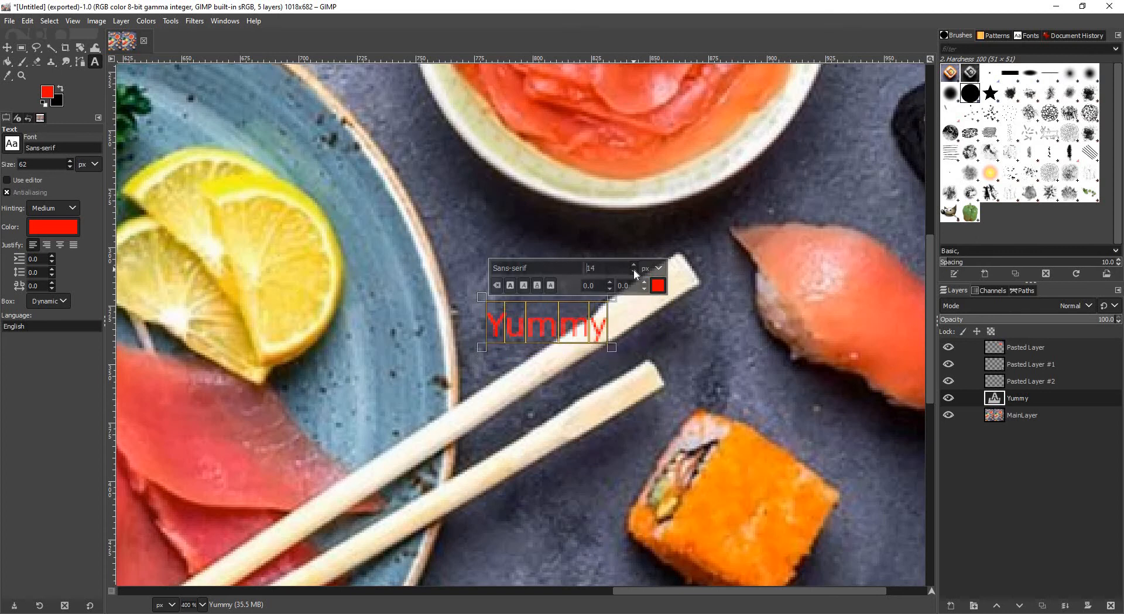
Make the "Yummy" text bold and underlined, without italics.
{"action": "left_click", "coordinate": [510, 285]}
{"action": "left_click", "coordinate": [524, 286]}
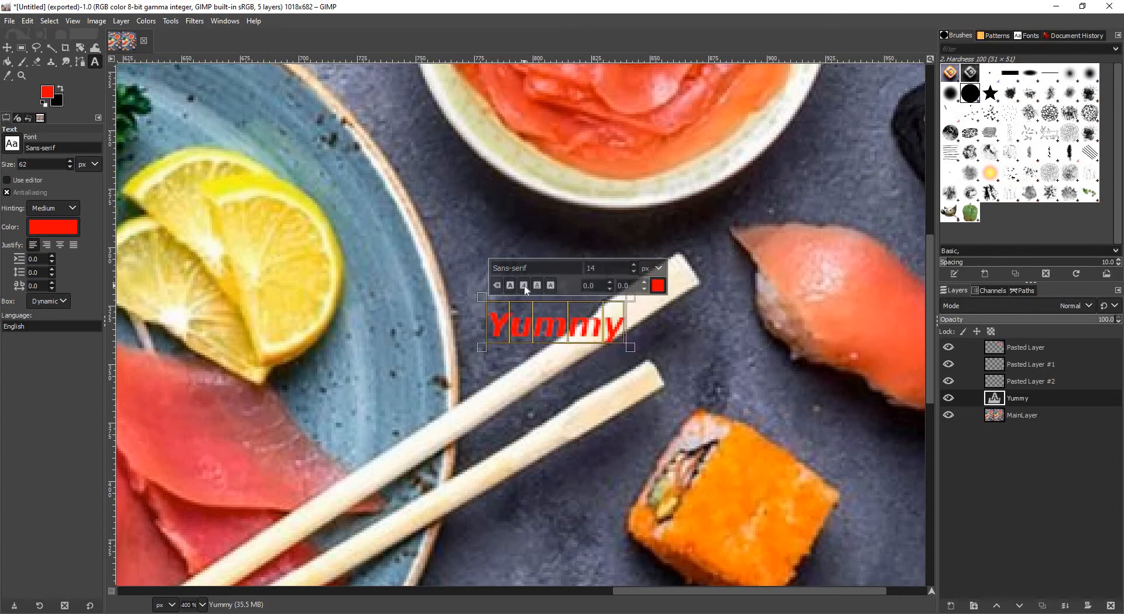
{"action": "left_click", "coordinate": [524, 286]}
{"action": "left_click", "coordinate": [537, 285]}
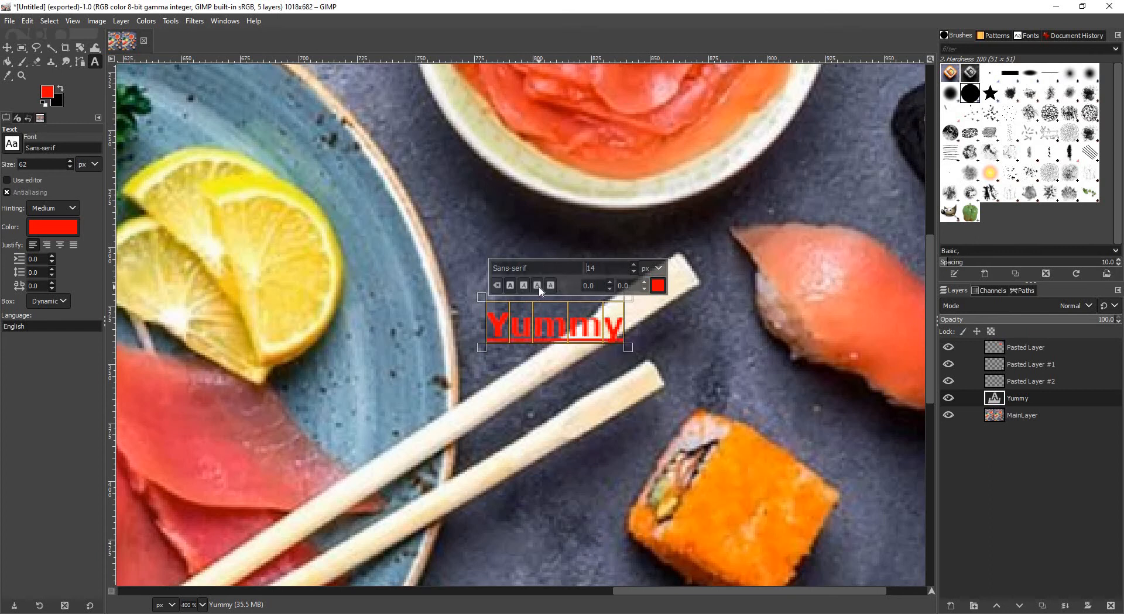
Recolor the "Yummy" text yellow, sampling the color from the lemon slice, and make the text slightly smaller.
{"action": "left_click", "coordinate": [658, 286]}
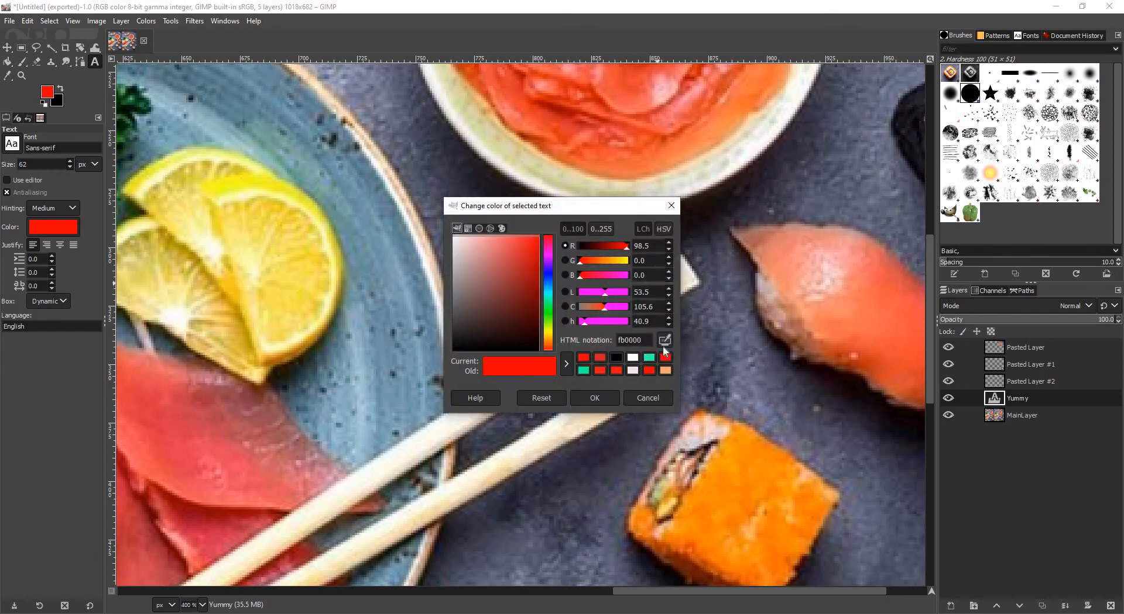
{"action": "left_click", "coordinate": [233, 188]}
{"action": "left_click", "coordinate": [604, 396]}
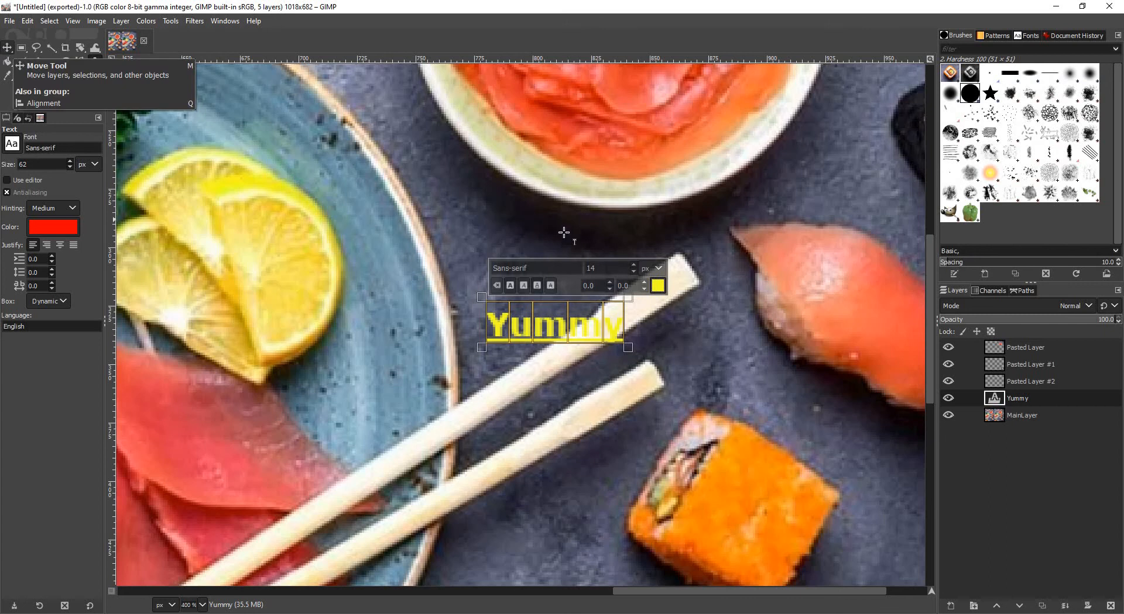
{"action": "left_click", "coordinate": [633, 272]}
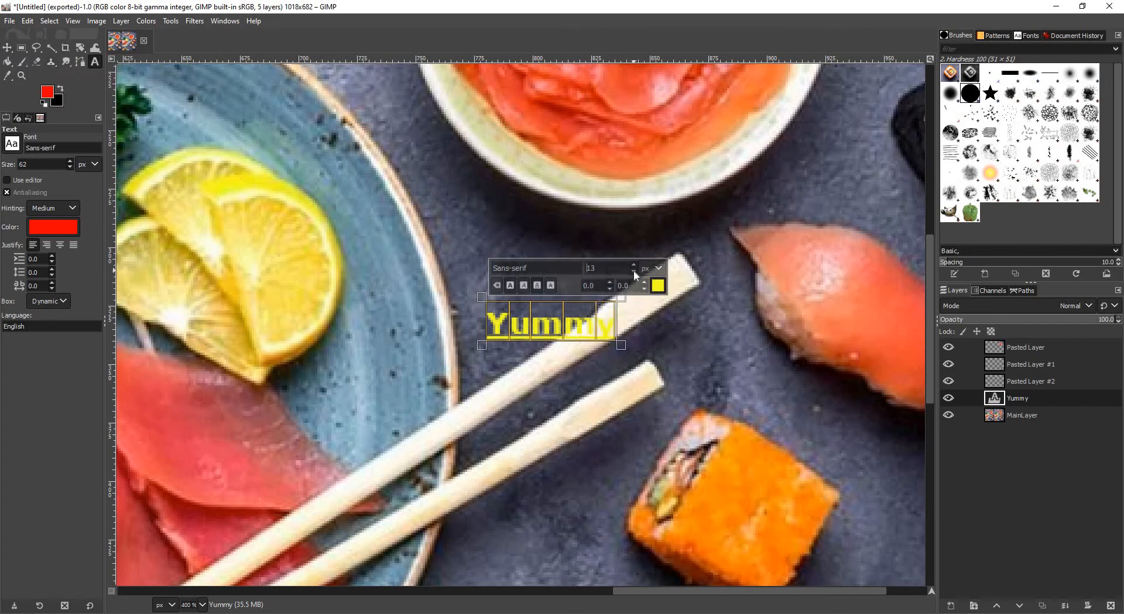
{"action": "left_click", "coordinate": [633, 272]}
{"action": "left_click", "coordinate": [633, 271]}
Move the "Yummy" text onto the upper chopstick's tip and rotate it by -32.18 degrees to follow the chopstick.
{"action": "key", "text": "m"}
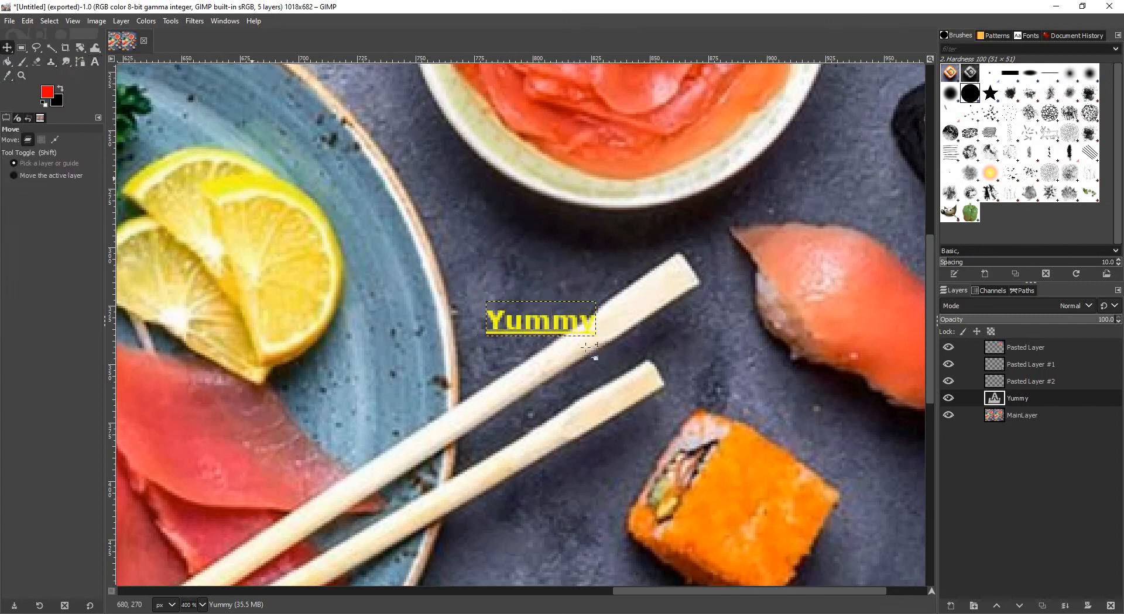
{"action": "left_click_drag", "start_coordinate": [614, 348], "coordinate": [642, 303]}
{"action": "key", "text": "shift+r"}
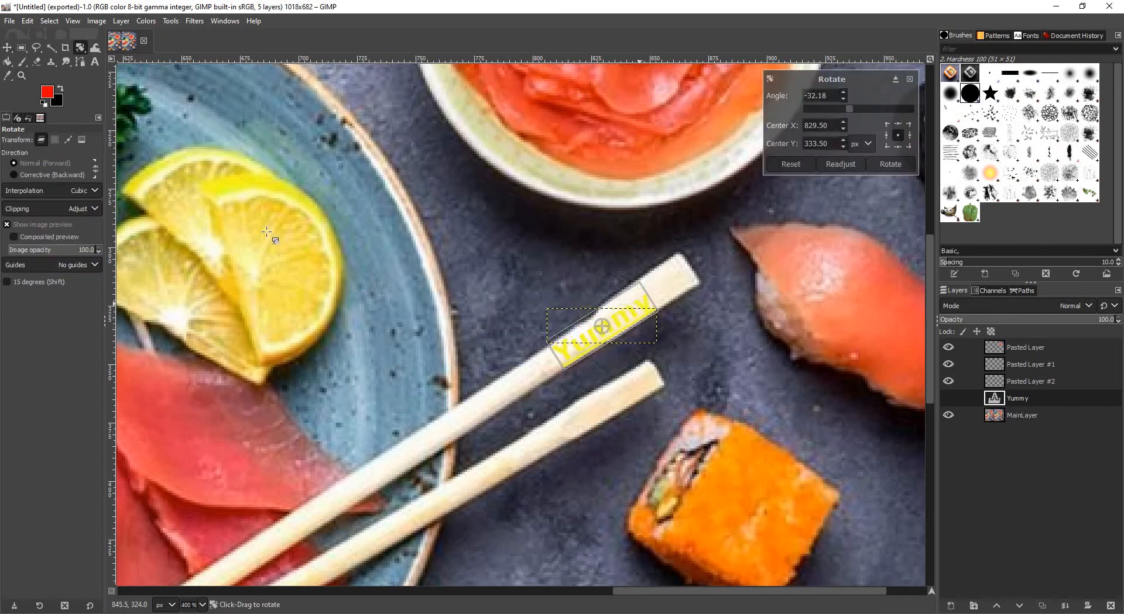
{"action": "key", "text": "Return"}
{"action": "key", "text": "m"}
{"action": "mouse_move", "coordinate": [640, 300]}
{"action": "left_mouse_down"}
{"action": "mouse_move", "coordinate": [666, 279]}
{"action": "mouse_move", "coordinate": [640, 303]}
{"action": "left_mouse_up"}
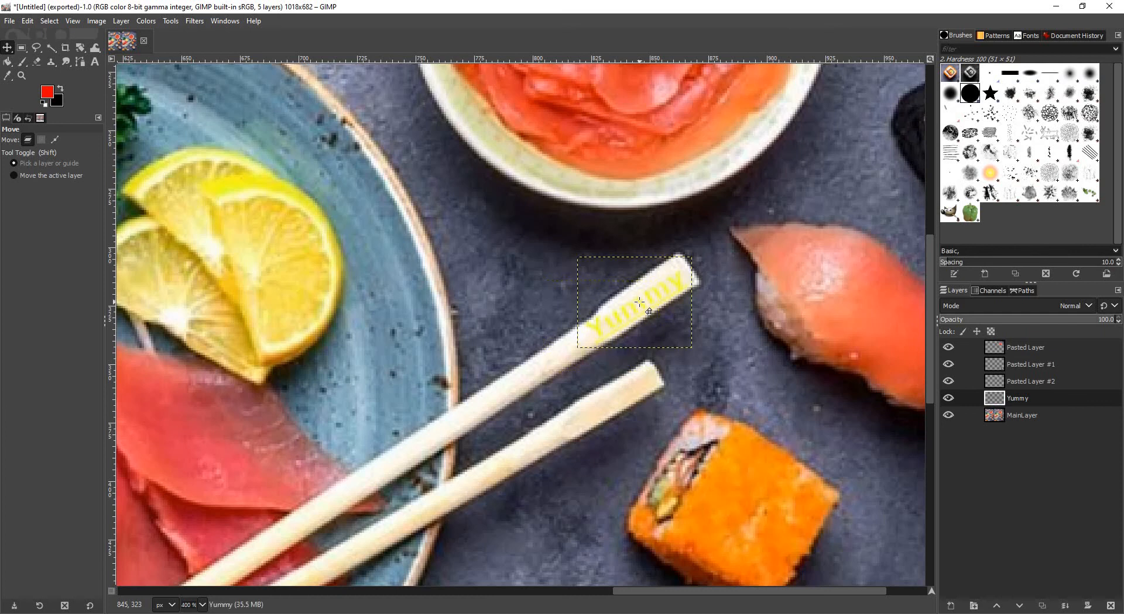
Turn the rotated "Yummy" text red with Hue-Saturation by shifting its hue to -62.6.
{"action": "scroll", "coordinate": [697, 386], "scroll_direction": "down", "scroll_amount": 3}
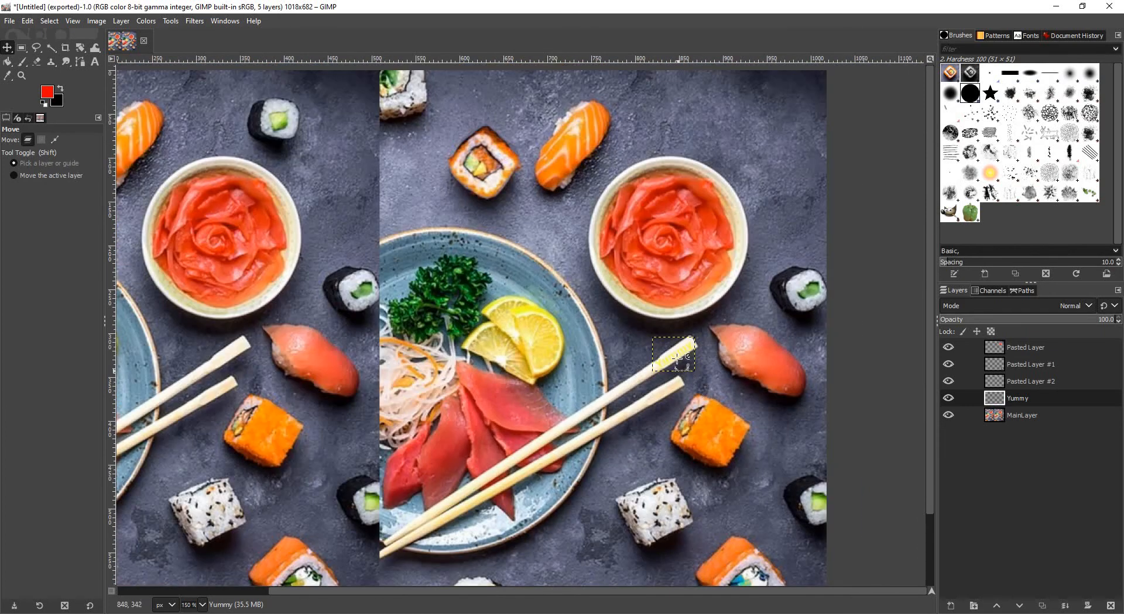
{"action": "scroll", "coordinate": [677, 361], "scroll_direction": "up", "scroll_amount": 3}
{"action": "scroll", "coordinate": [708, 377], "scroll_direction": "down", "scroll_amount": 3}
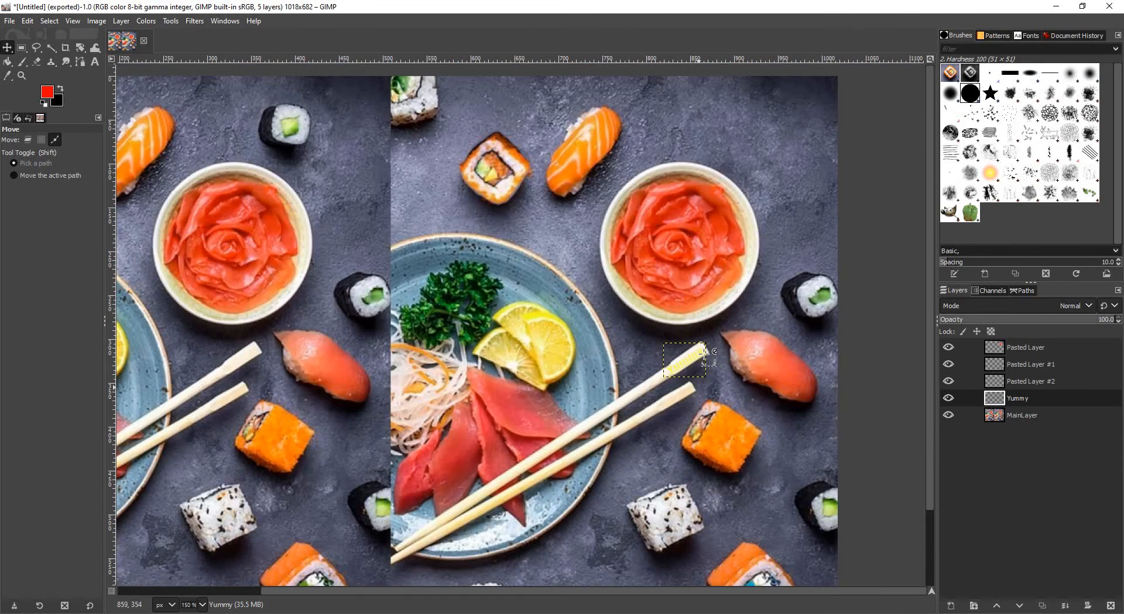
{"action": "scroll", "coordinate": [715, 358], "scroll_direction": "up", "scroll_amount": 4}
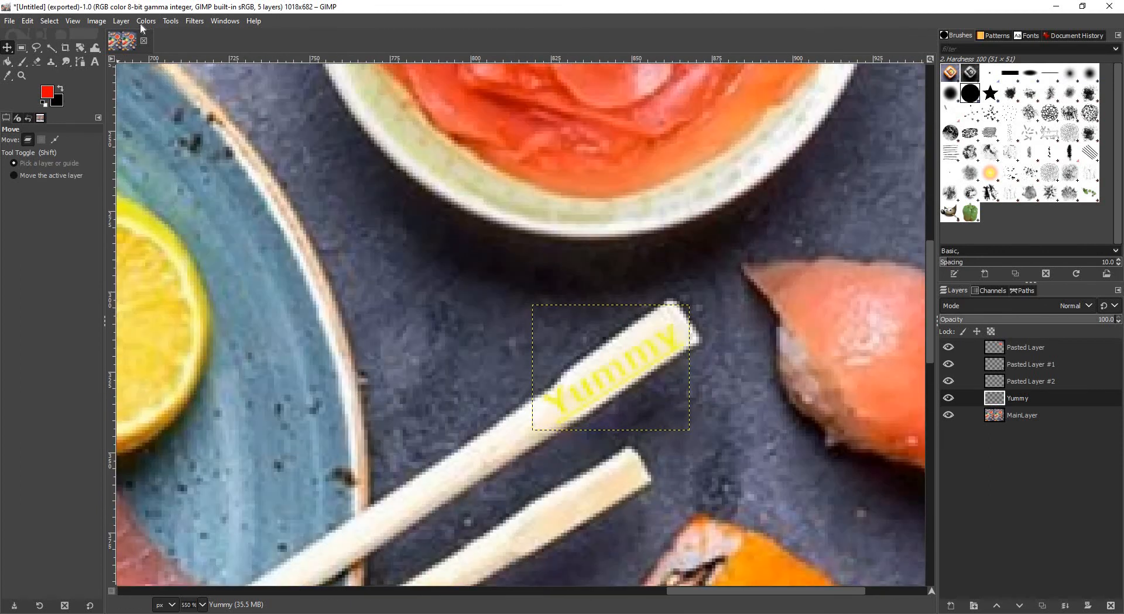
{"action": "left_click", "coordinate": [146, 20]}
{"action": "left_click", "coordinate": [176, 76]}
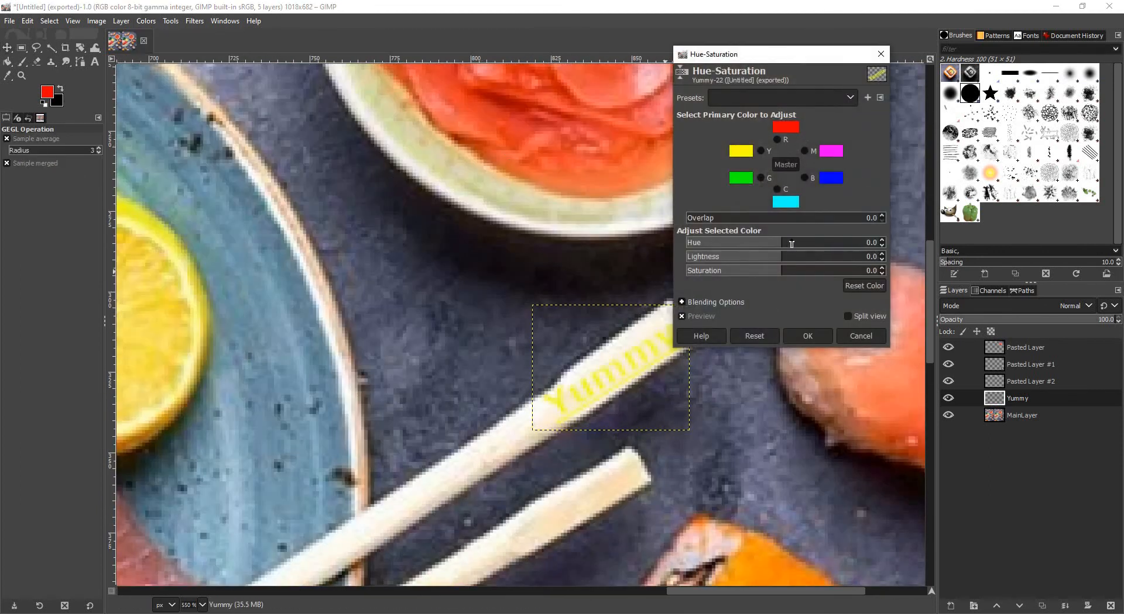
{"action": "left_click_drag", "start_coordinate": [801, 244], "coordinate": [749, 244]}
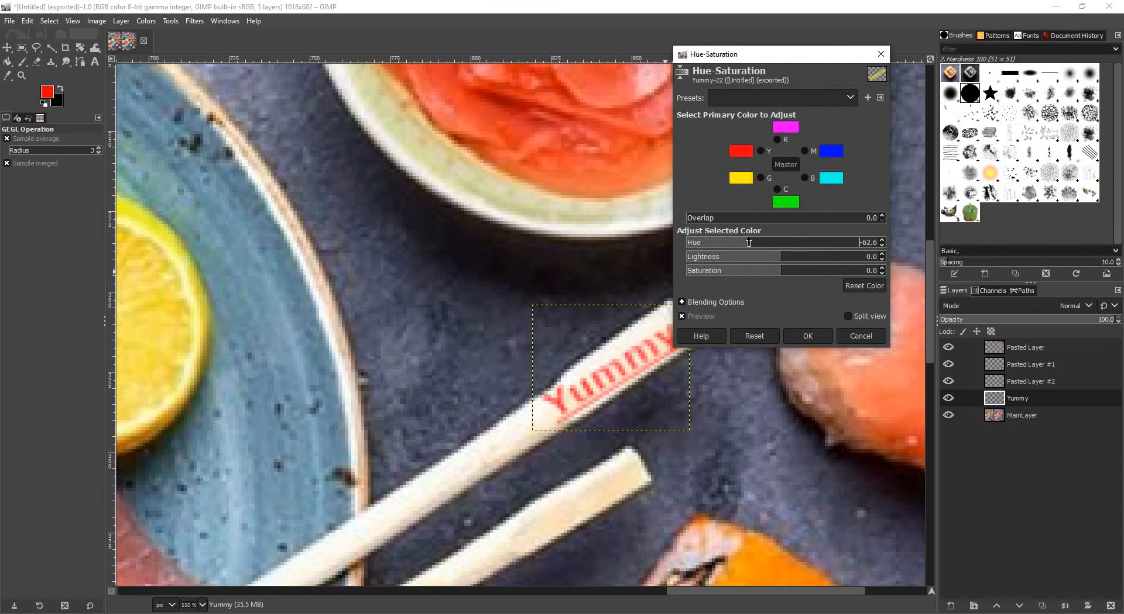
{"action": "left_click", "coordinate": [808, 337]}
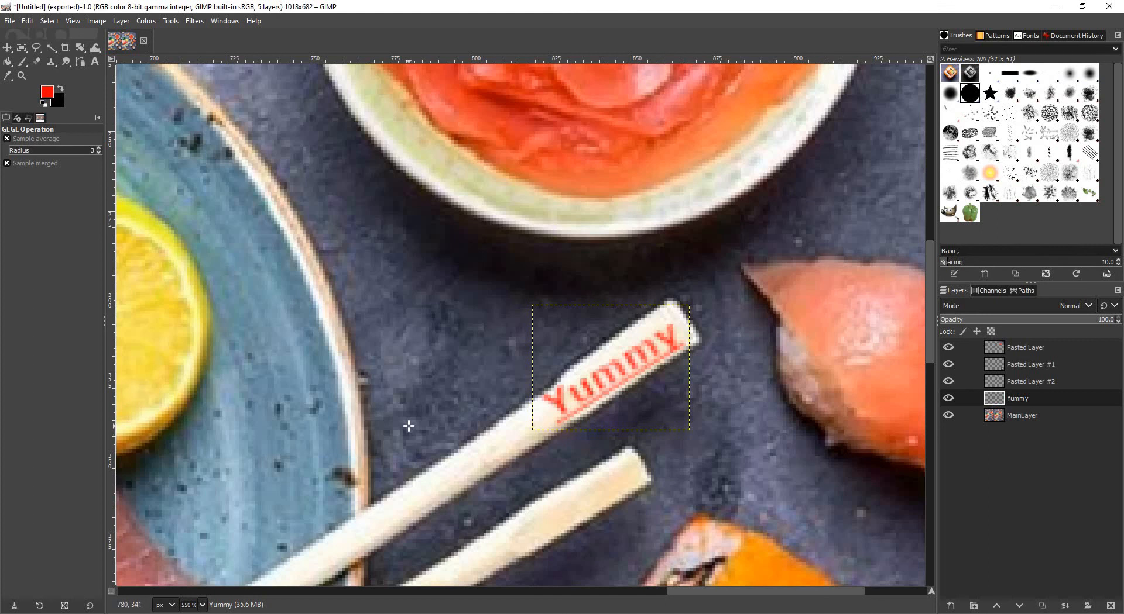
On MainLayer, clone clean white rice over dark sesame seeds on the right-hand photo's white roll, using brush size 4.
{"action": "scroll", "coordinate": [409, 426], "scroll_direction": "down", "scroll_amount": 6}
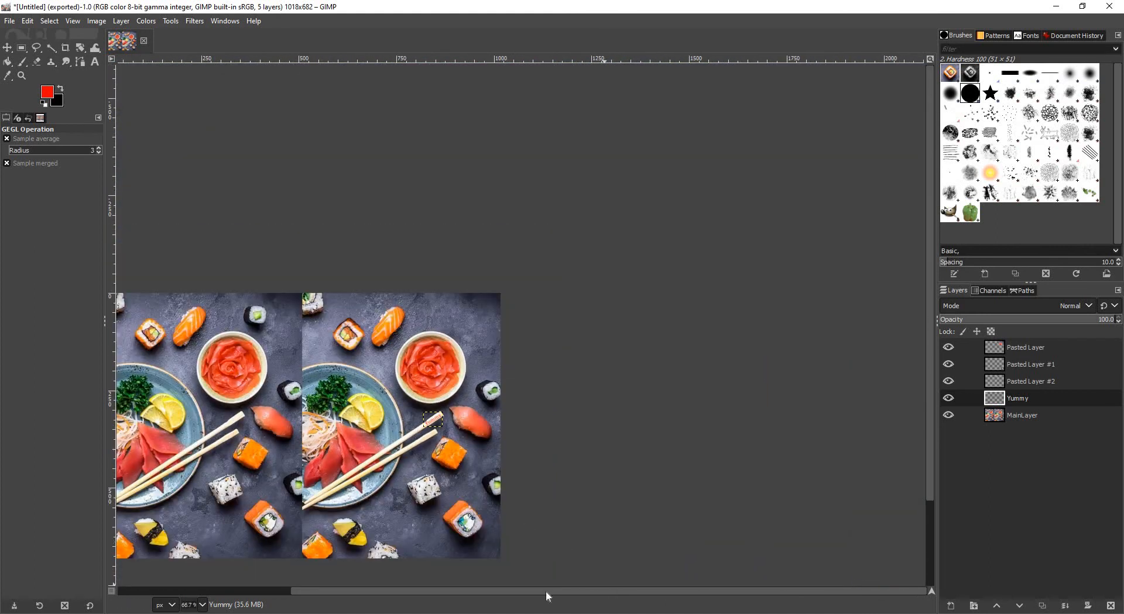
{"action": "left_click_drag", "start_coordinate": [545, 592], "coordinate": [375, 592]}
{"action": "key", "text": "1"}
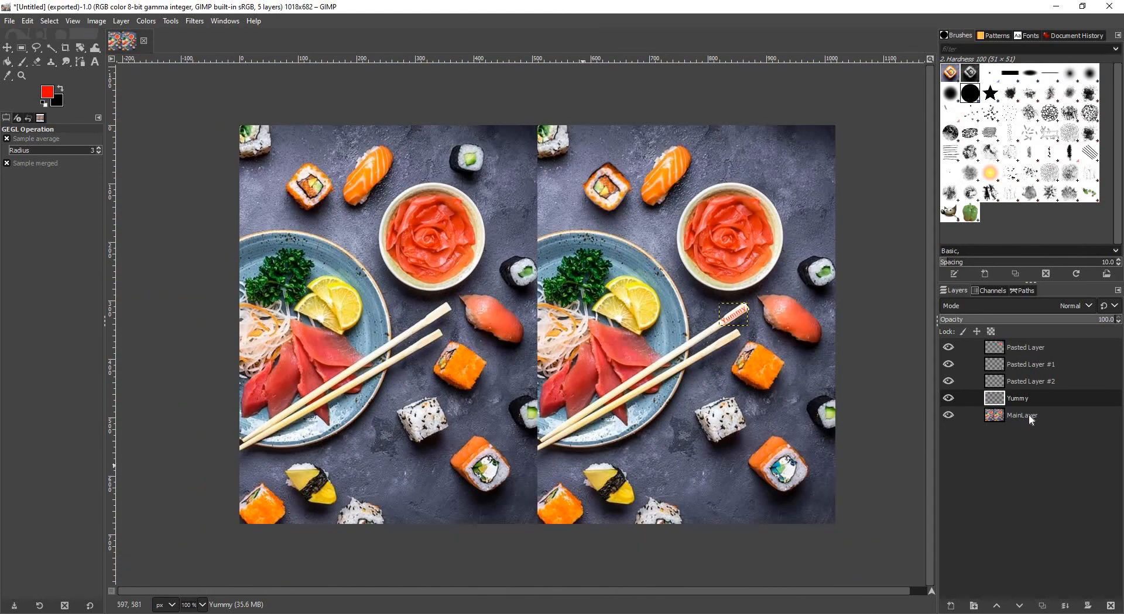
{"action": "left_click", "coordinate": [1030, 417]}
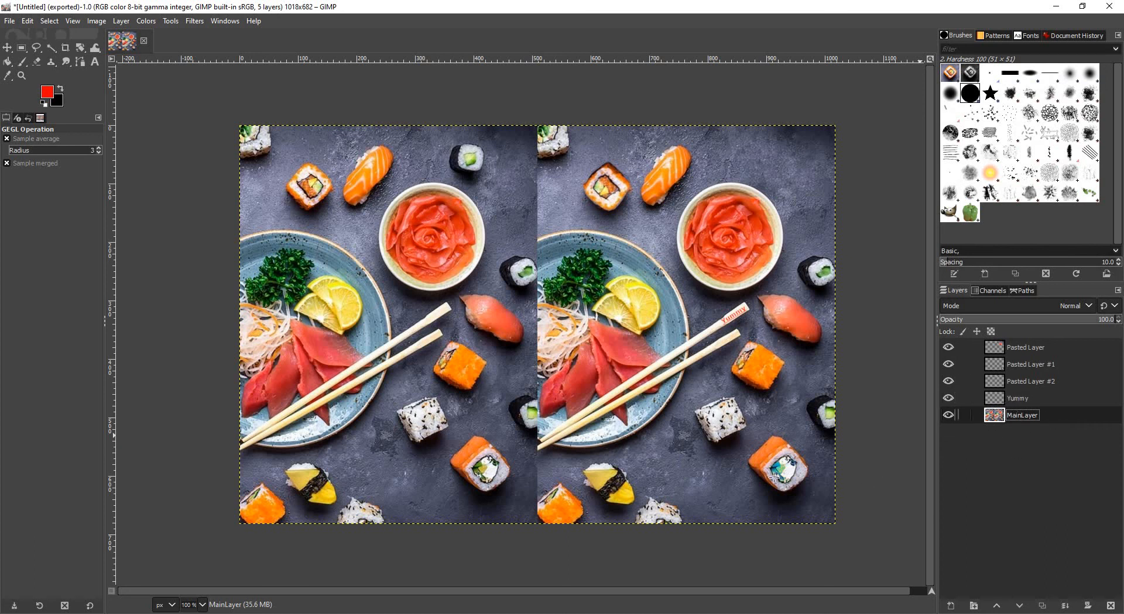
{"action": "scroll", "coordinate": [748, 420], "scroll_direction": "up", "scroll_amount": 4}
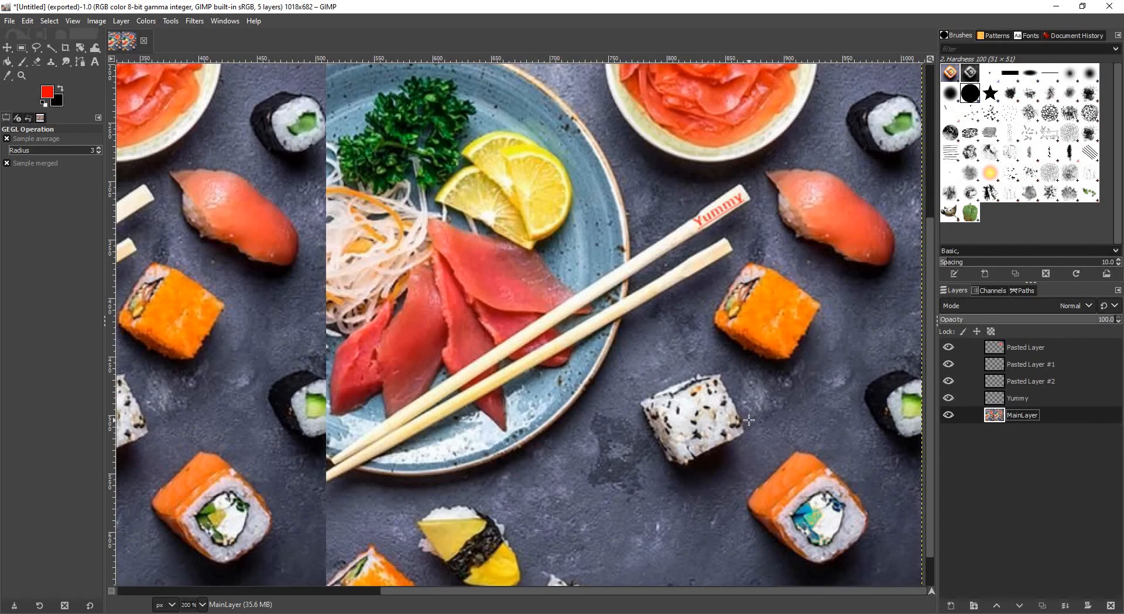
{"action": "scroll", "coordinate": [682, 430], "scroll_direction": "up", "scroll_amount": 1}
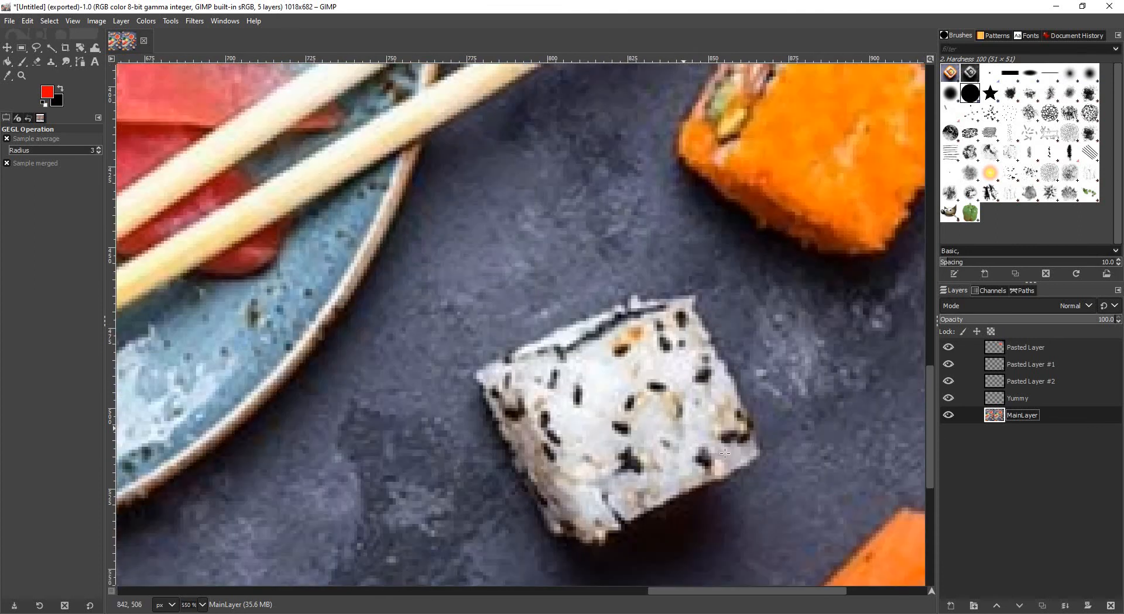
{"action": "scroll", "coordinate": [753, 346], "scroll_direction": "up", "scroll_amount": 1}
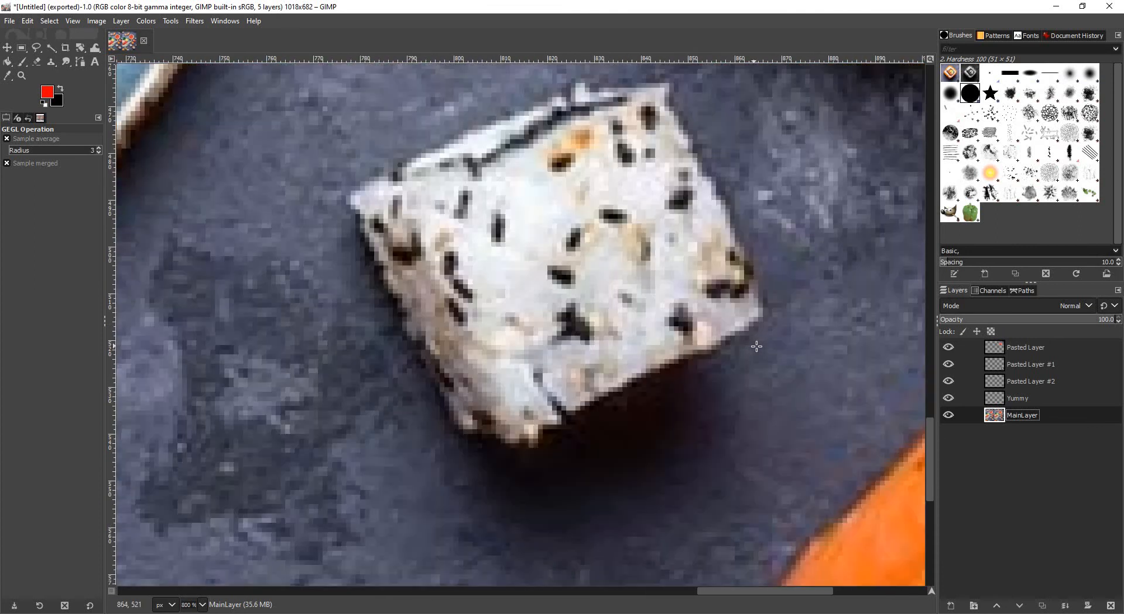
{"action": "scroll", "coordinate": [672, 355], "scroll_direction": "up", "scroll_amount": 3}
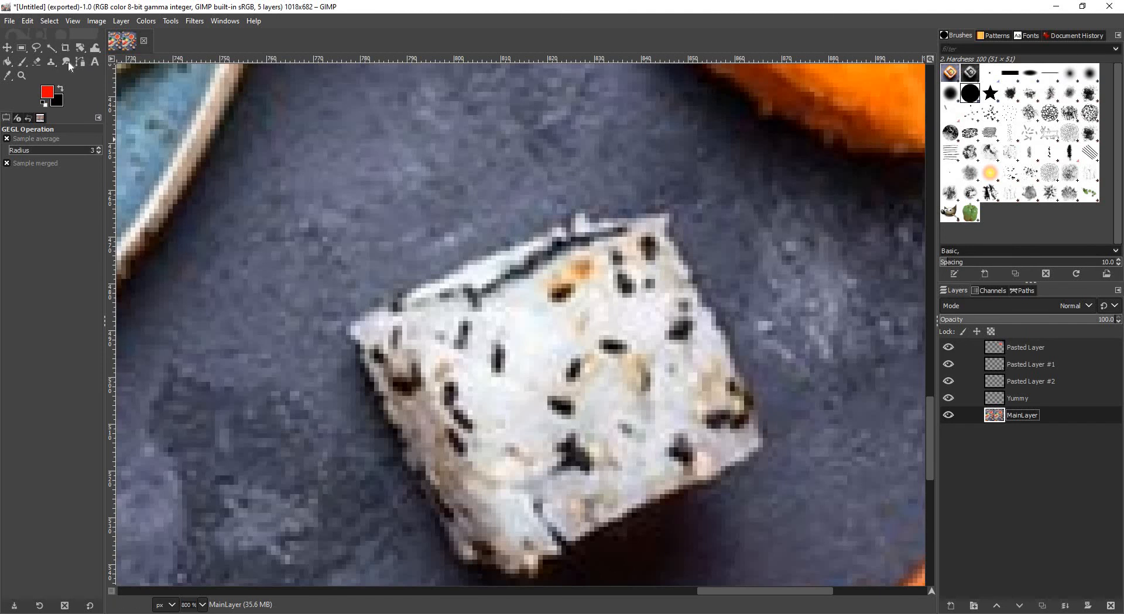
{"action": "left_click", "coordinate": [51, 62]}
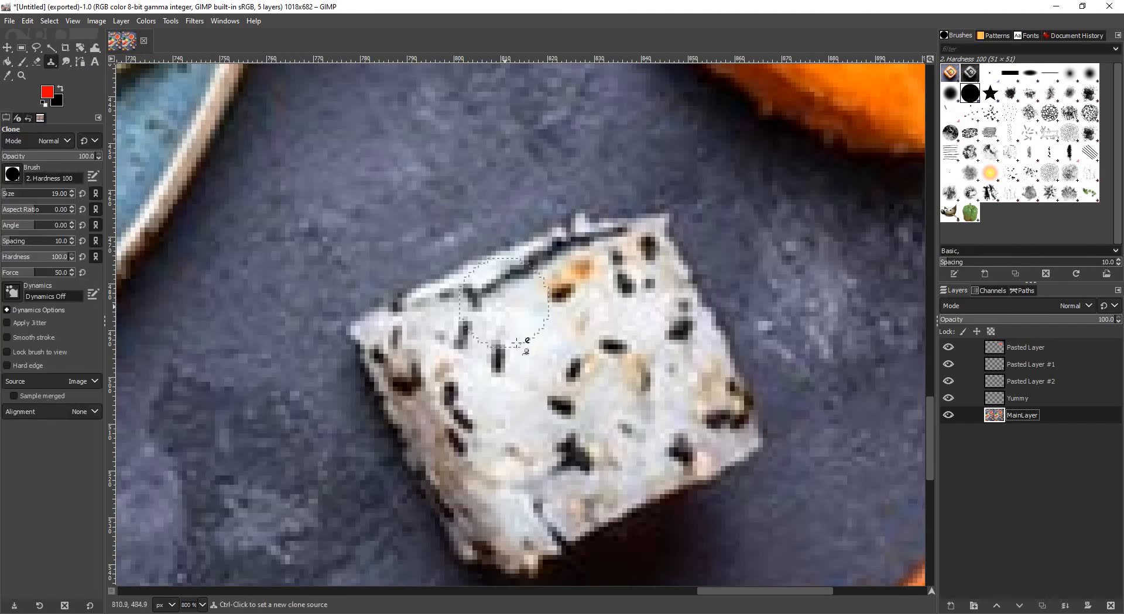
{"action": "key", "text": "bracketleft"}
{"action": "key", "text": "bracketleft"}
{"action": "key", "text": "bracketleft"}
{"action": "key", "text": "bracketleft"}
{"action": "key", "text": "bracketleft"}
{"action": "key", "text": "bracketleft"}
{"action": "key", "text": "bracketleft"}
{"action": "key", "text": "bracketleft"}
{"action": "key", "text": "bracketleft"}
{"action": "key", "text": "bracketleft"}
{"action": "key", "text": "bracketleft"}
{"action": "key", "text": "bracketleft"}
{"action": "key", "text": "bracketleft"}
{"action": "key", "text": "bracketleft"}
{"action": "key", "text": "bracketleft"}
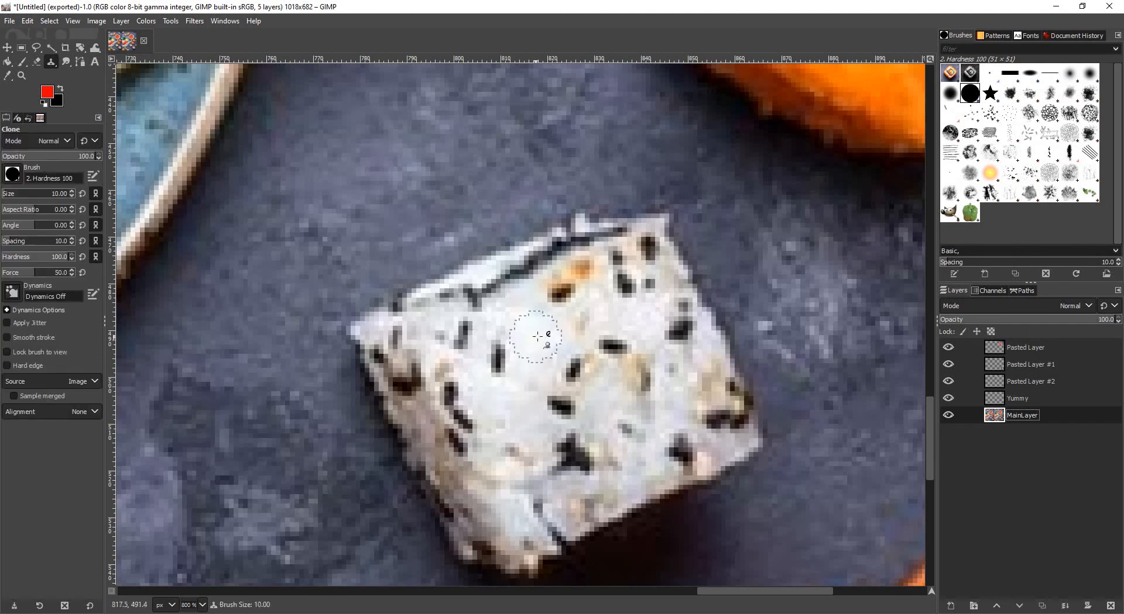
{"action": "left_click", "coordinate": [539, 337], "text": "ctrl"}
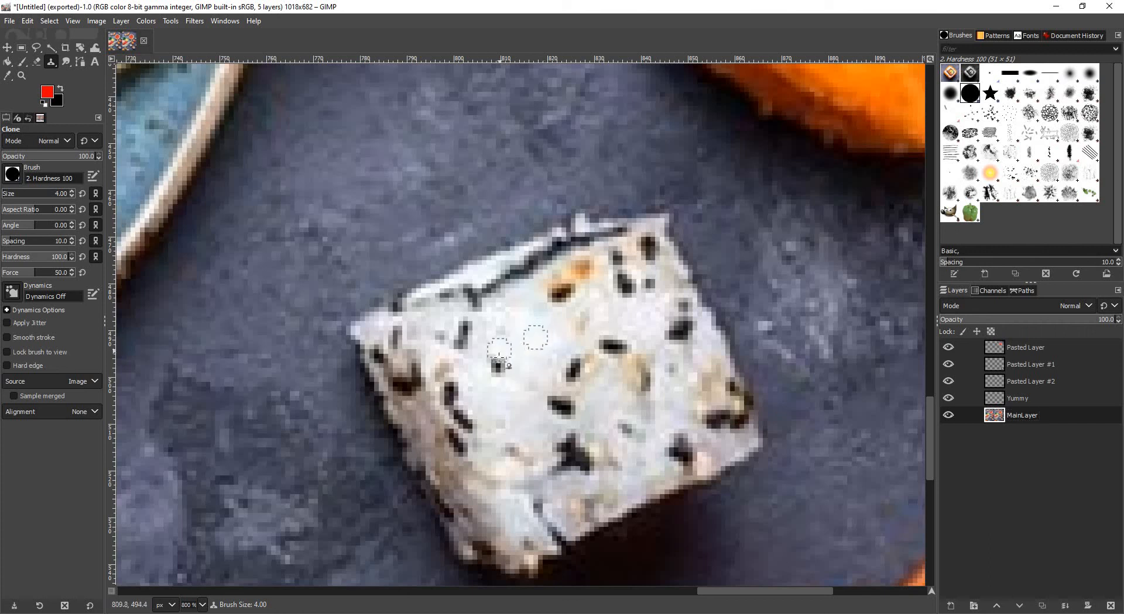
{"action": "left_click_drag", "start_coordinate": [466, 324], "coordinate": [460, 346]}
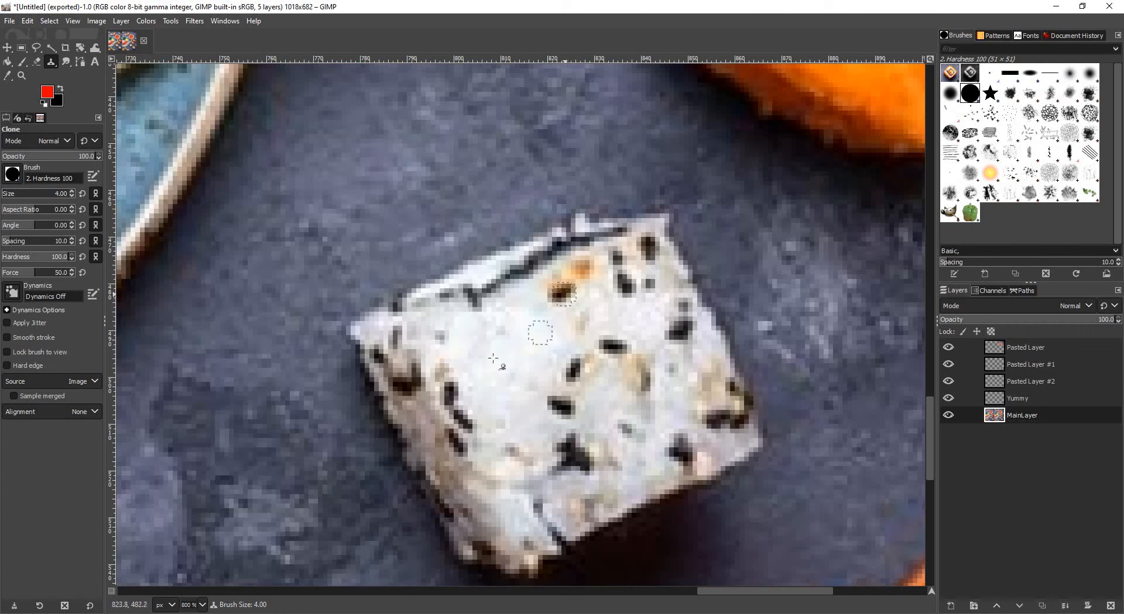
{"action": "left_click_drag", "start_coordinate": [568, 293], "coordinate": [559, 295]}
{"action": "left_click_drag", "start_coordinate": [449, 392], "coordinate": [461, 447]}
{"action": "mouse_move", "coordinate": [564, 408]}
{"action": "left_mouse_down"}
{"action": "mouse_move", "coordinate": [579, 409]}
{"action": "mouse_move", "coordinate": [563, 412]}
{"action": "left_mouse_up"}
{"action": "mouse_move", "coordinate": [575, 365]}
{"action": "left_mouse_down"}
{"action": "mouse_move", "coordinate": [569, 375]}
{"action": "mouse_move", "coordinate": [617, 346]}
{"action": "mouse_move", "coordinate": [642, 382]}
{"action": "mouse_move", "coordinate": [640, 401]}
{"action": "left_mouse_up"}
{"action": "mouse_move", "coordinate": [681, 320]}
{"action": "left_mouse_down"}
{"action": "mouse_move", "coordinate": [677, 334]}
{"action": "mouse_move", "coordinate": [687, 325]}
{"action": "left_mouse_up"}
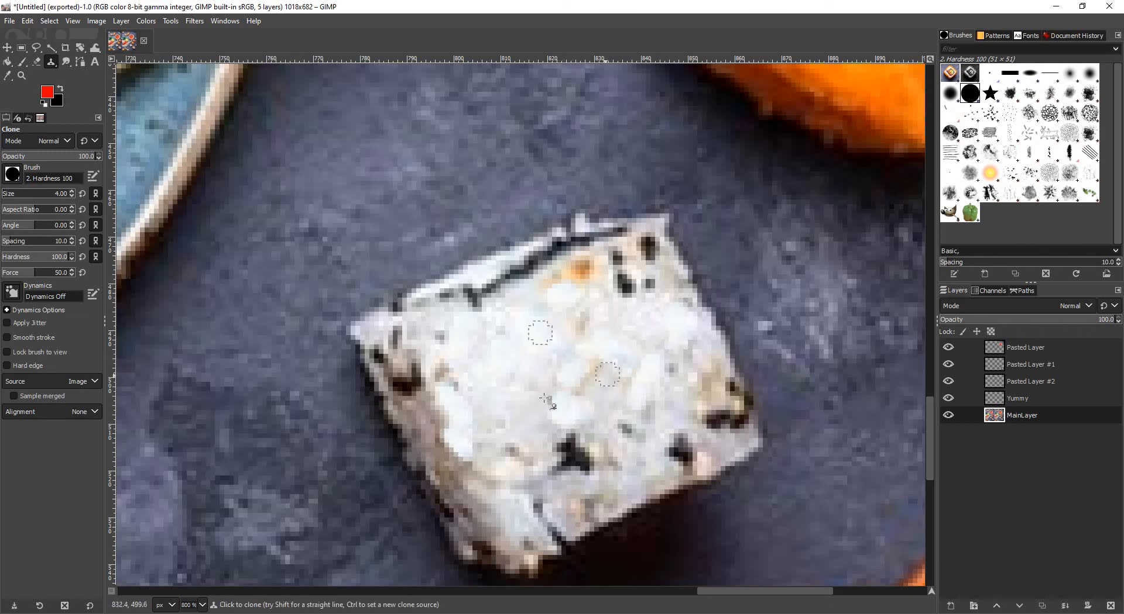
{"action": "left_click", "coordinate": [552, 400]}
{"action": "scroll", "coordinate": [568, 357], "scroll_direction": "down", "scroll_amount": 3}
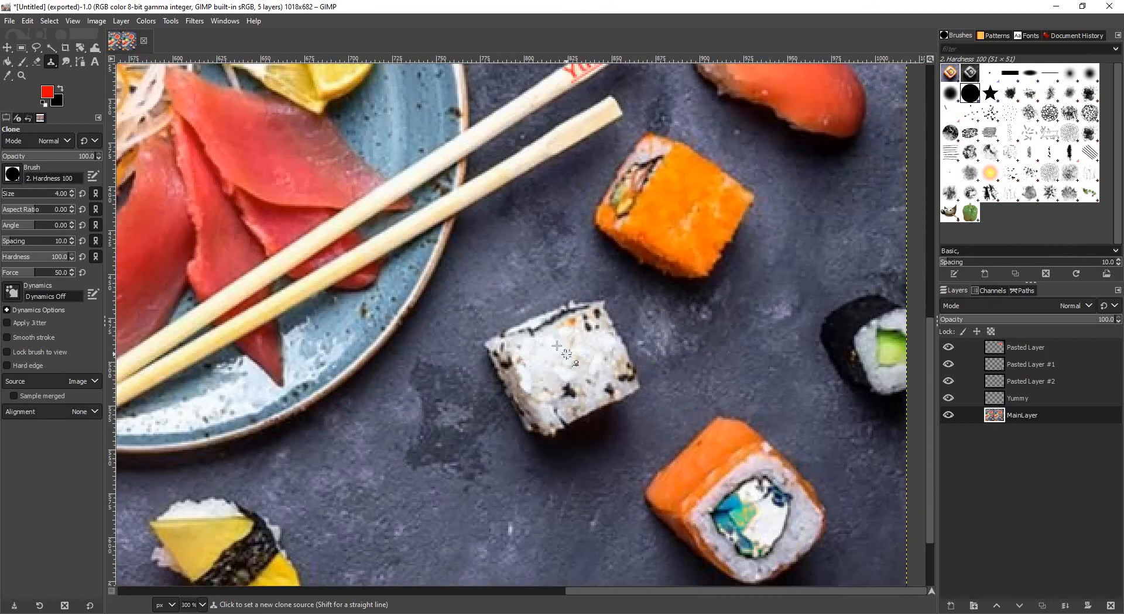